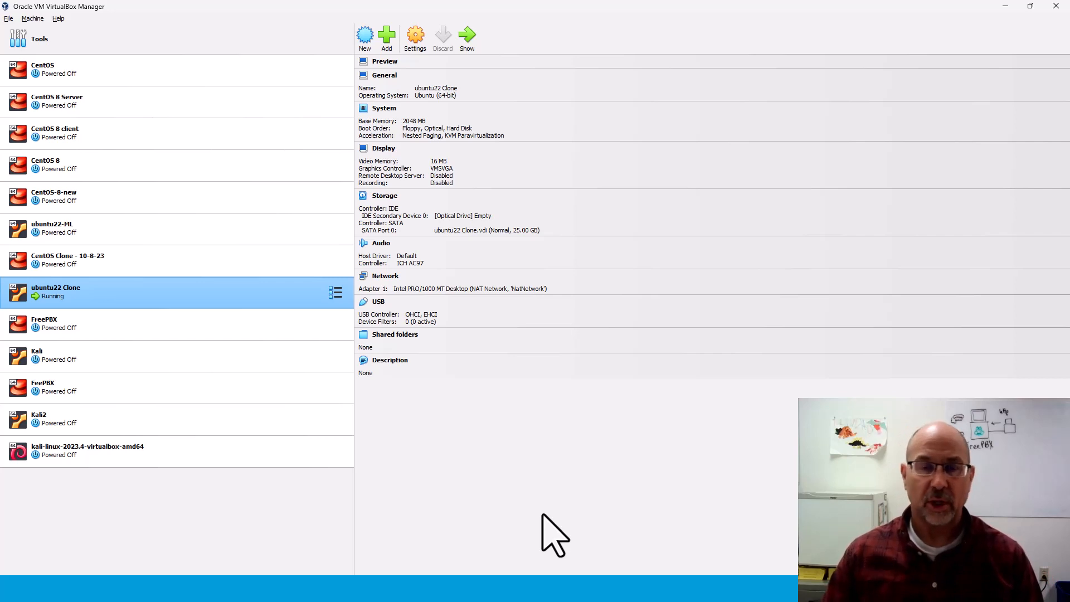
Create a new VM named FreePBX-3 using the SNG7-PBX16 installer ISO image.
left_click(366, 37)
left_click_drag(513, 138, 480, 386)
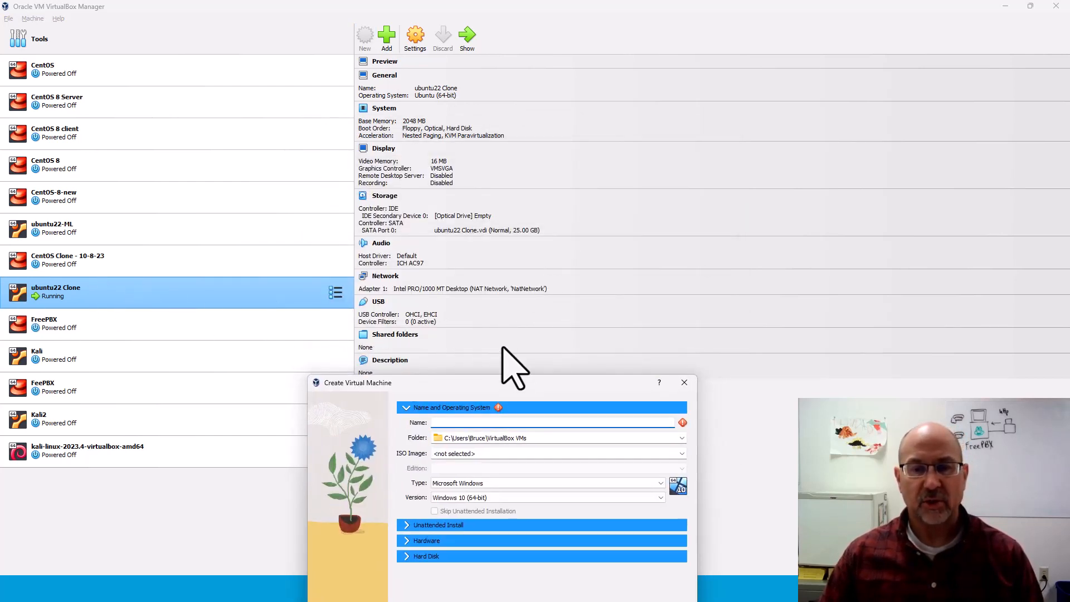
left_click_drag(516, 387, 556, 95)
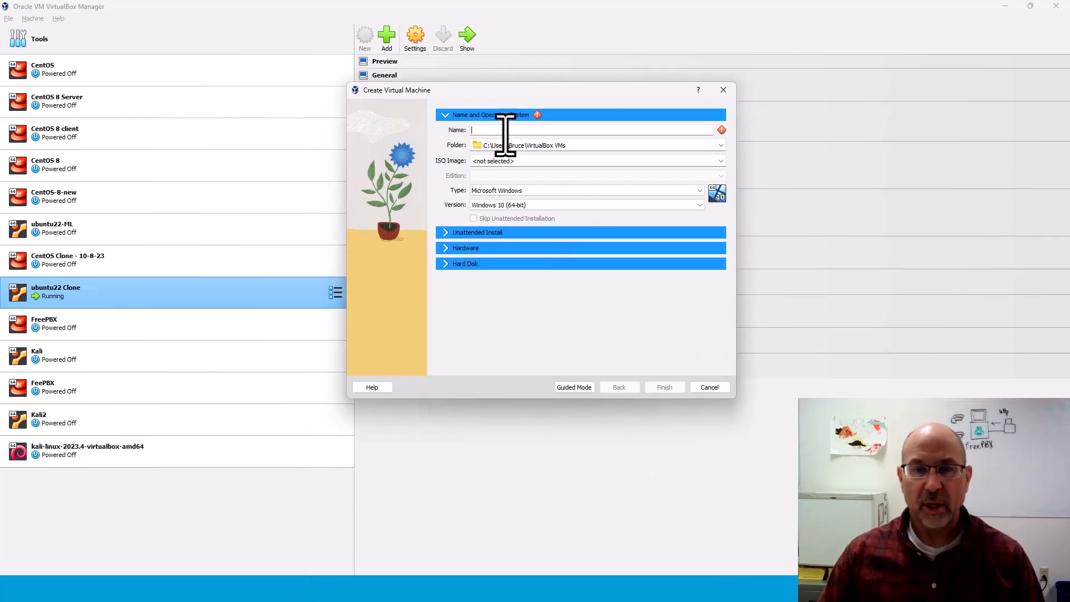
type("Fre")
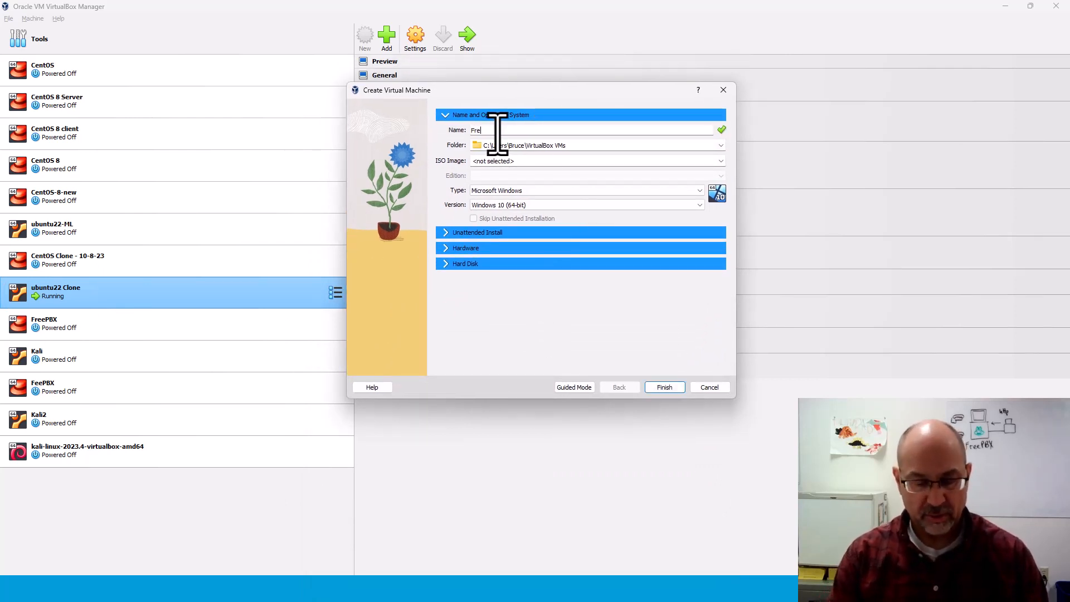
type("ePBX-3")
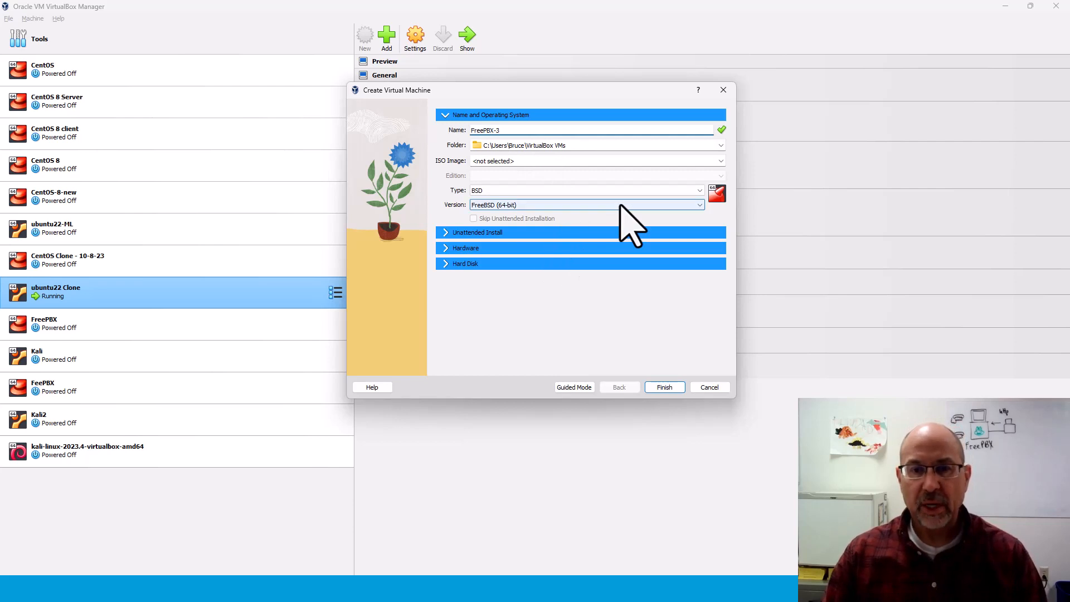
left_click(721, 161)
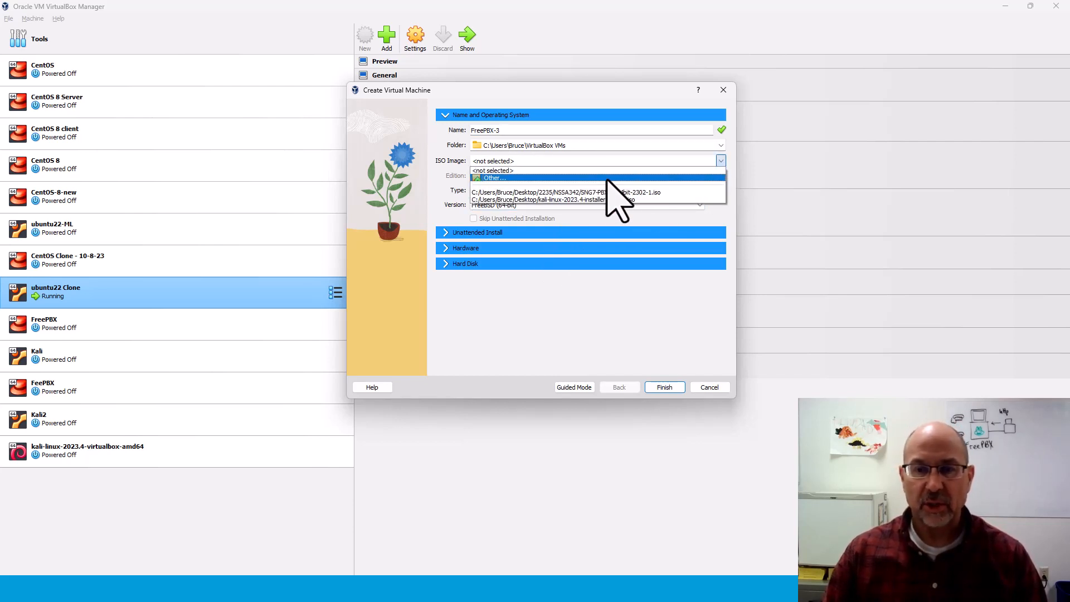
left_click(553, 193)
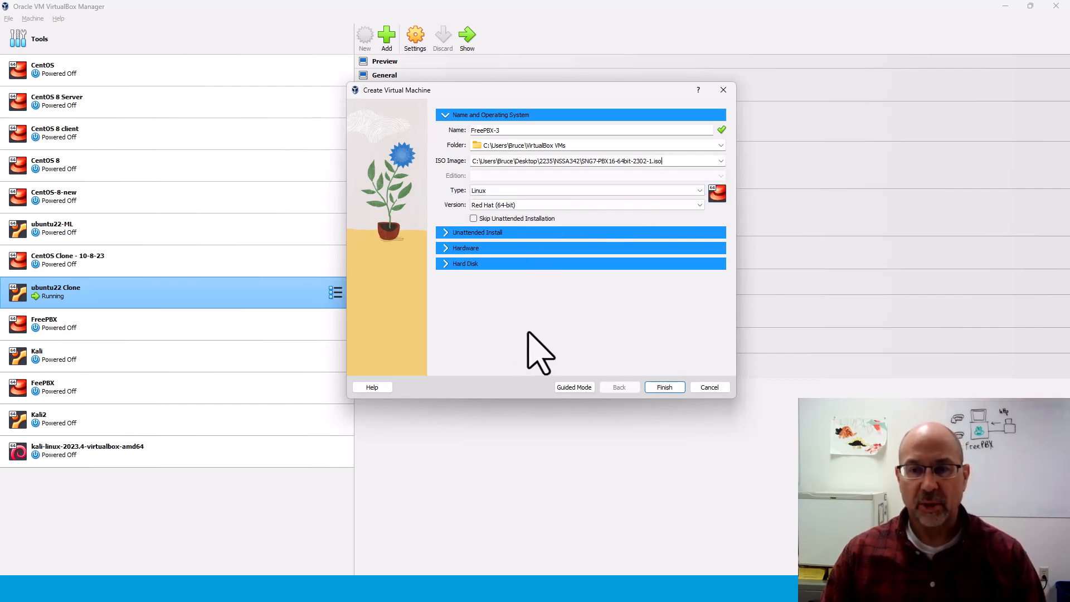
left_click(661, 389)
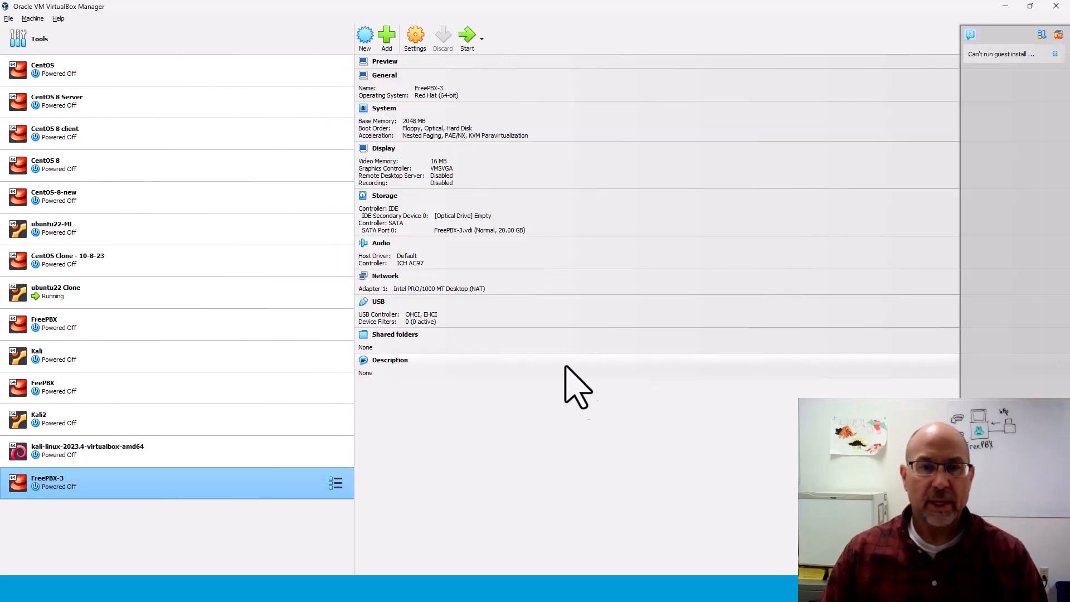
Attach FreePBX-3's Adapter 1 to NAT Network with promiscuous mode set to Allow All.
left_click(415, 37)
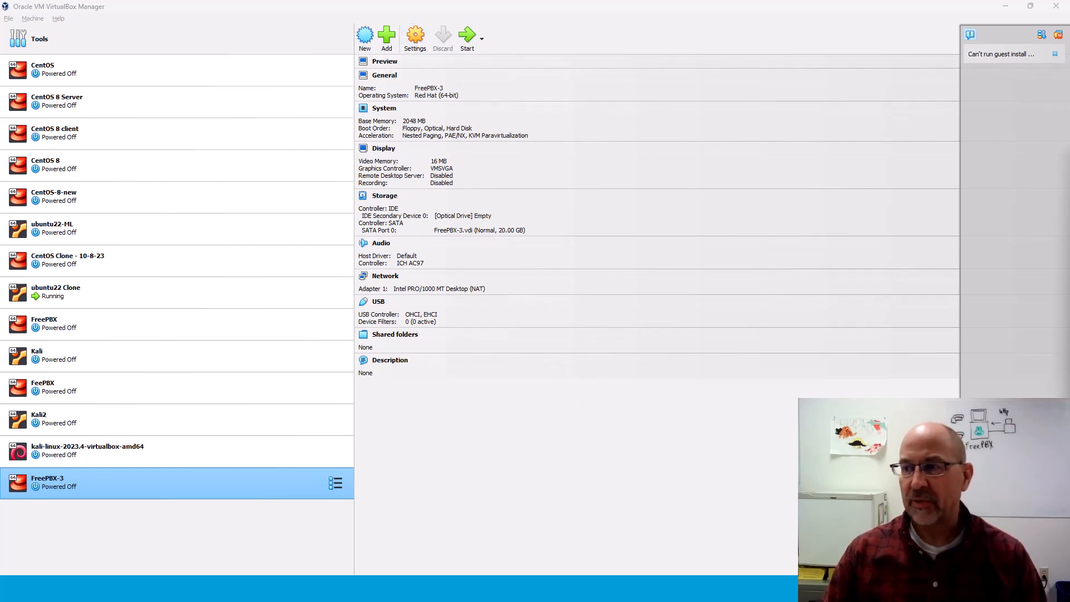
left_click_drag(572, 127, 471, 69)
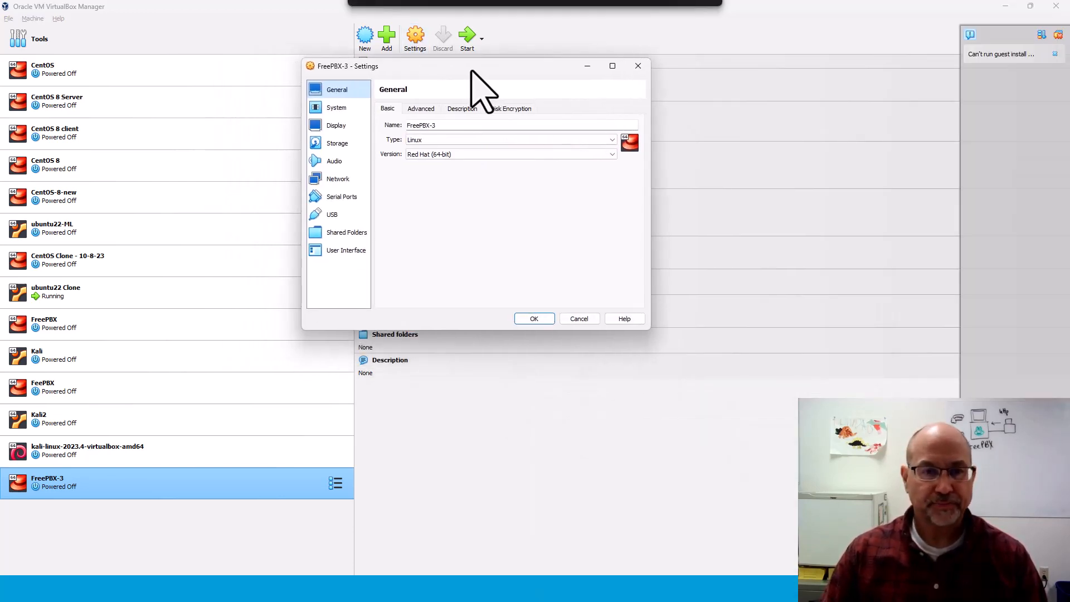
left_click(338, 178)
left_click(539, 139)
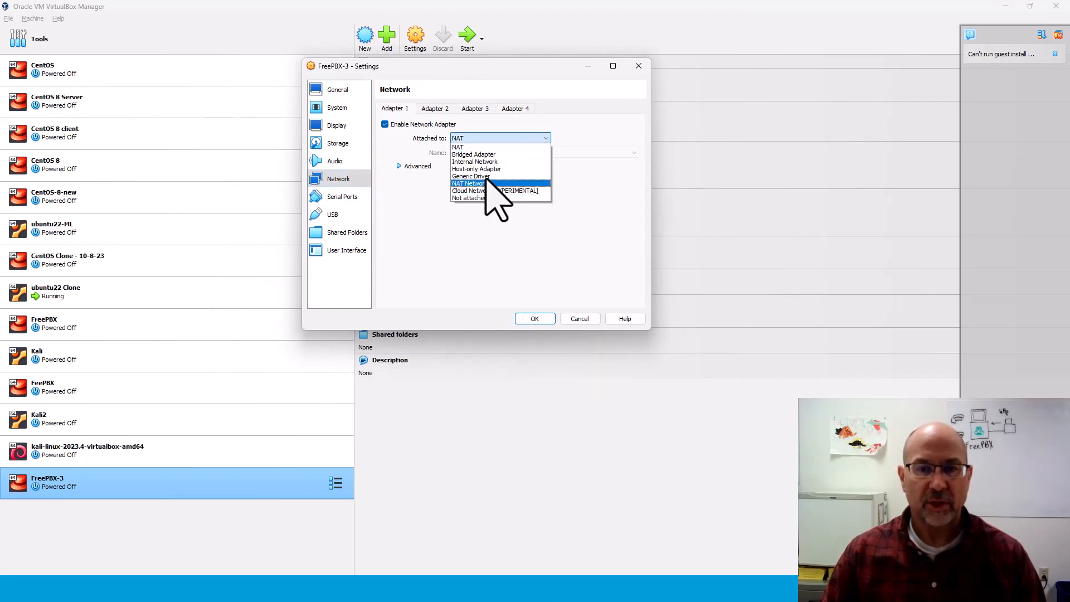
left_click(478, 184)
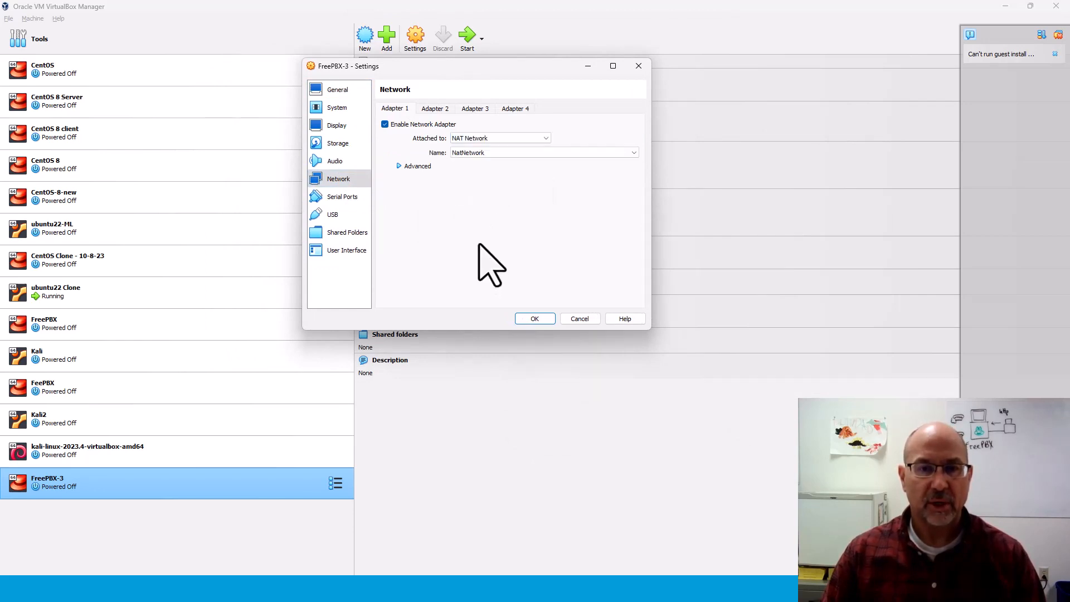
left_click(399, 165)
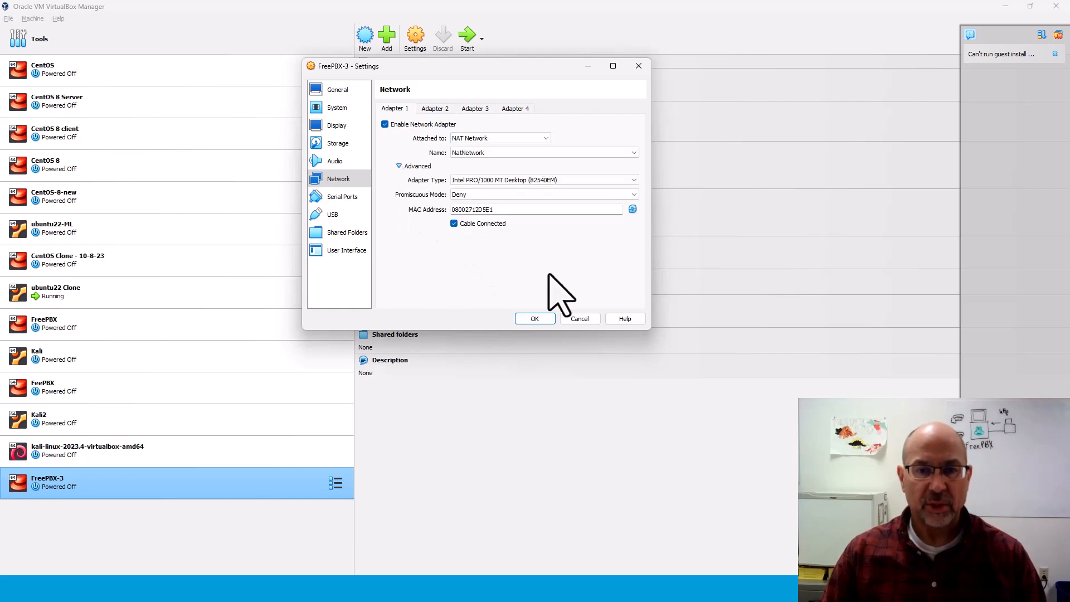
left_click(492, 198)
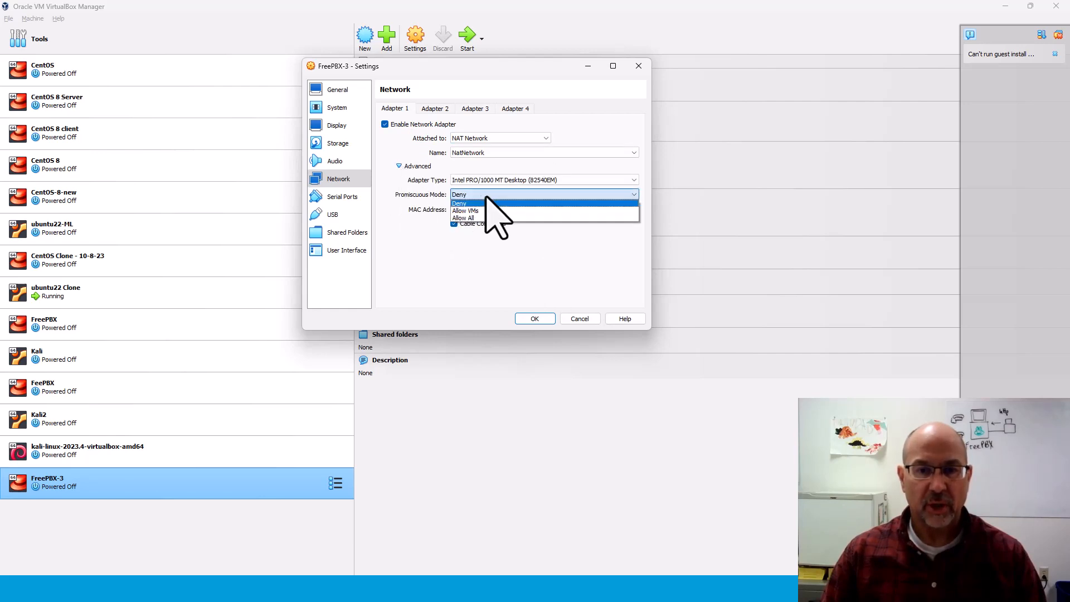
left_click(474, 219)
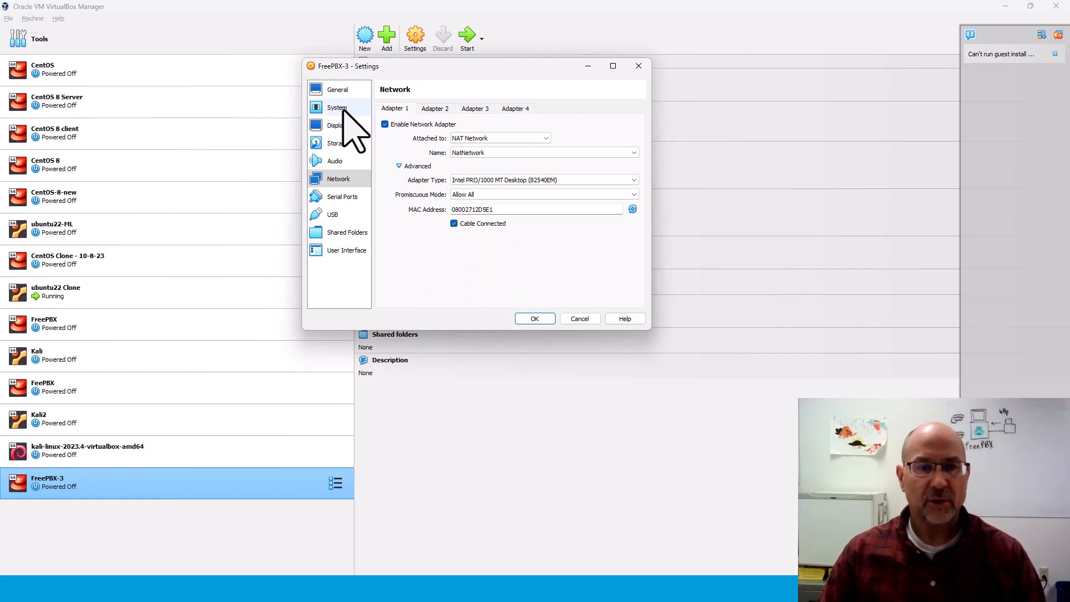
Load the SNG7-PBX16-64bit-2302-1 ISO into the empty optical drive and save the settings.
left_click(329, 143)
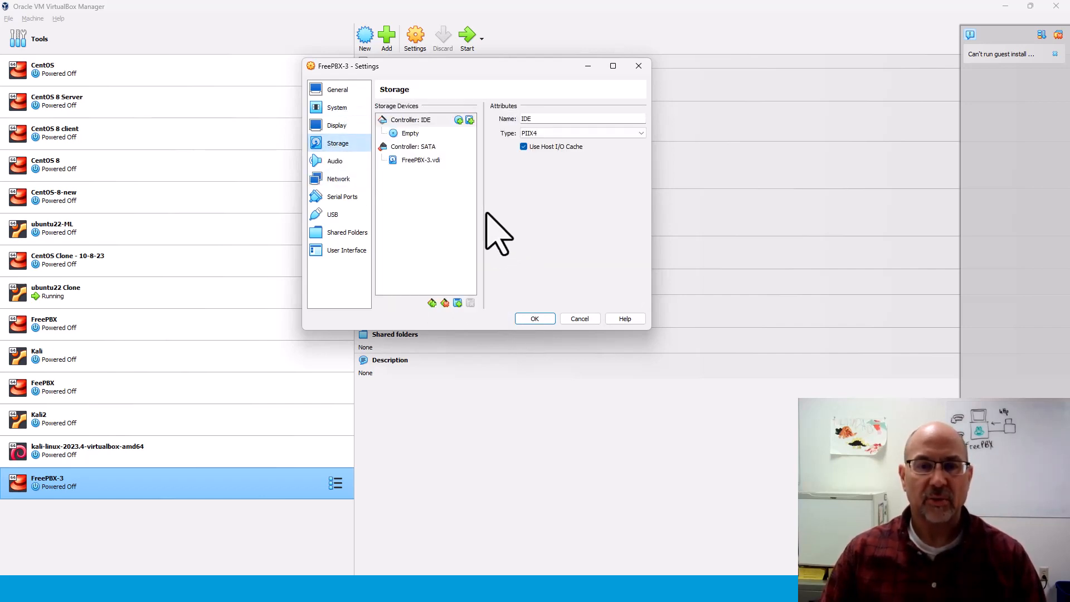
left_click(421, 160)
left_click(410, 133)
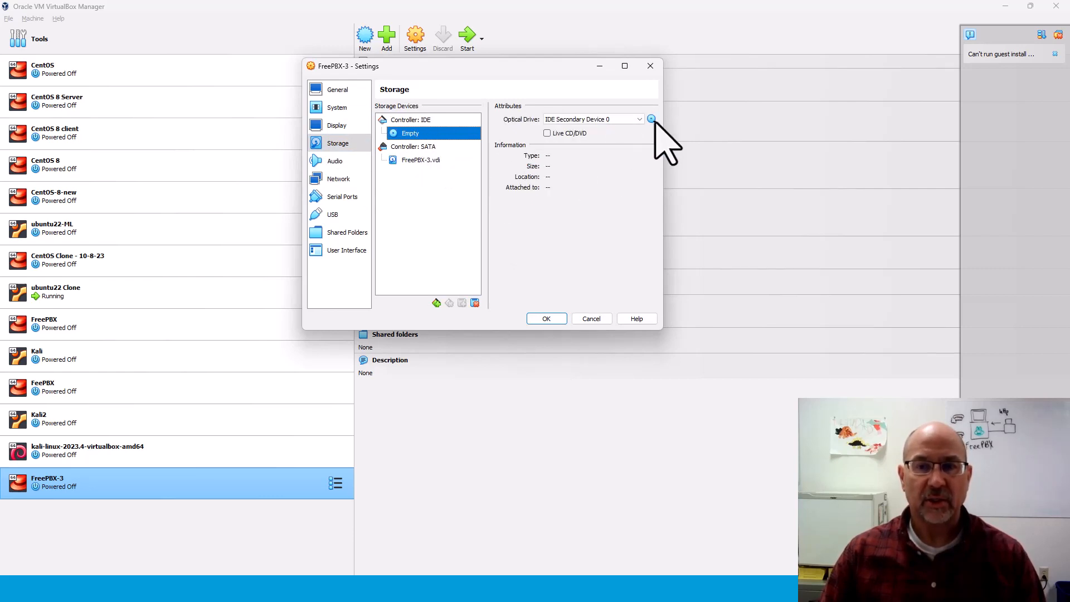
left_click(652, 119)
left_click(686, 164)
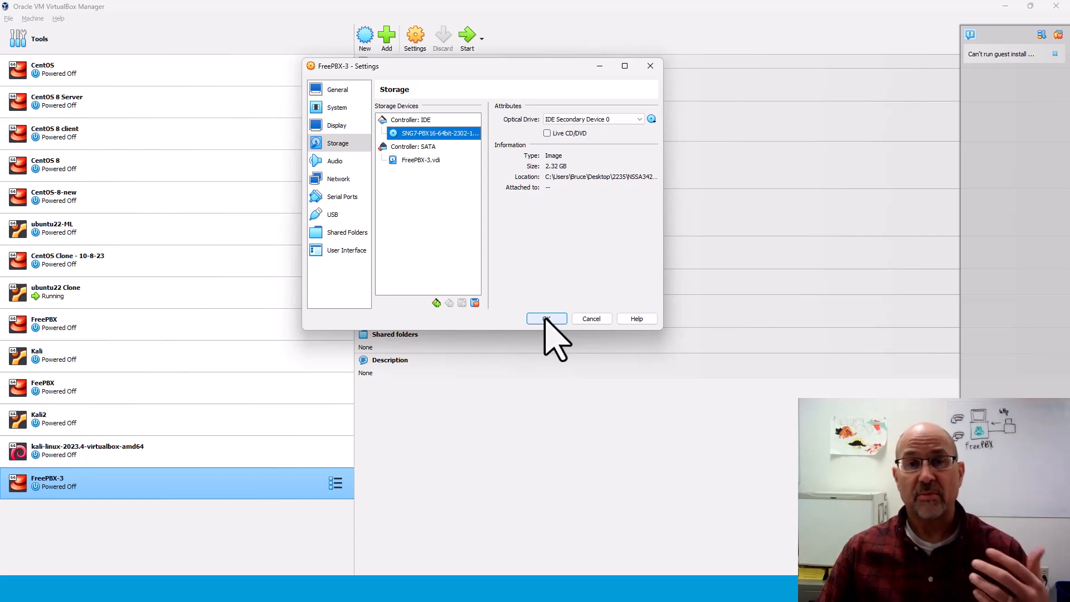
left_click(546, 319)
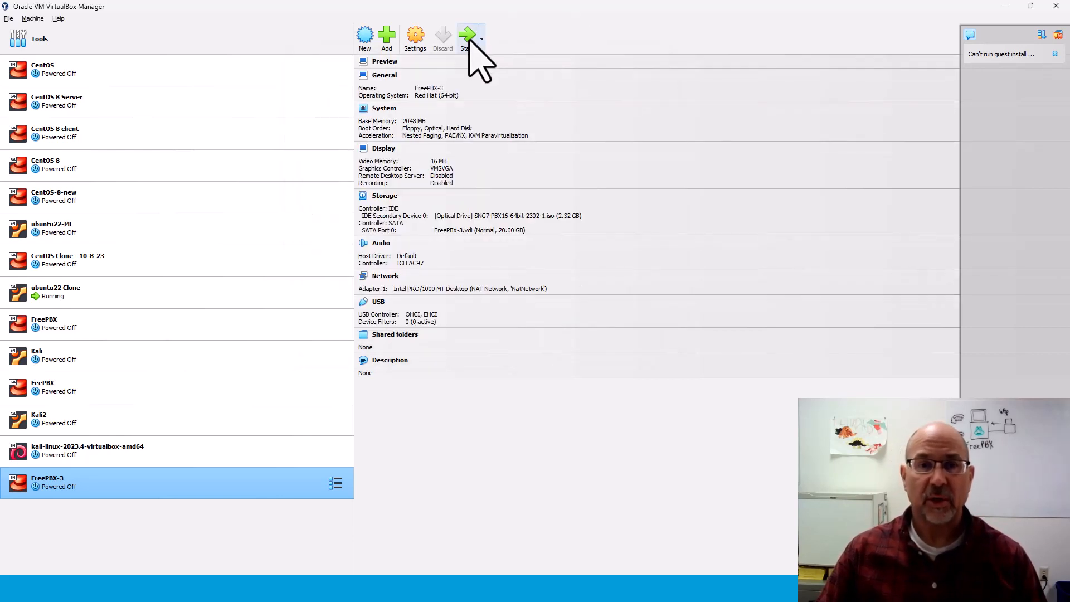
Power on FreePBX-3, dismiss the keyboard capture notice, and enlarge its window.
left_click(468, 38)
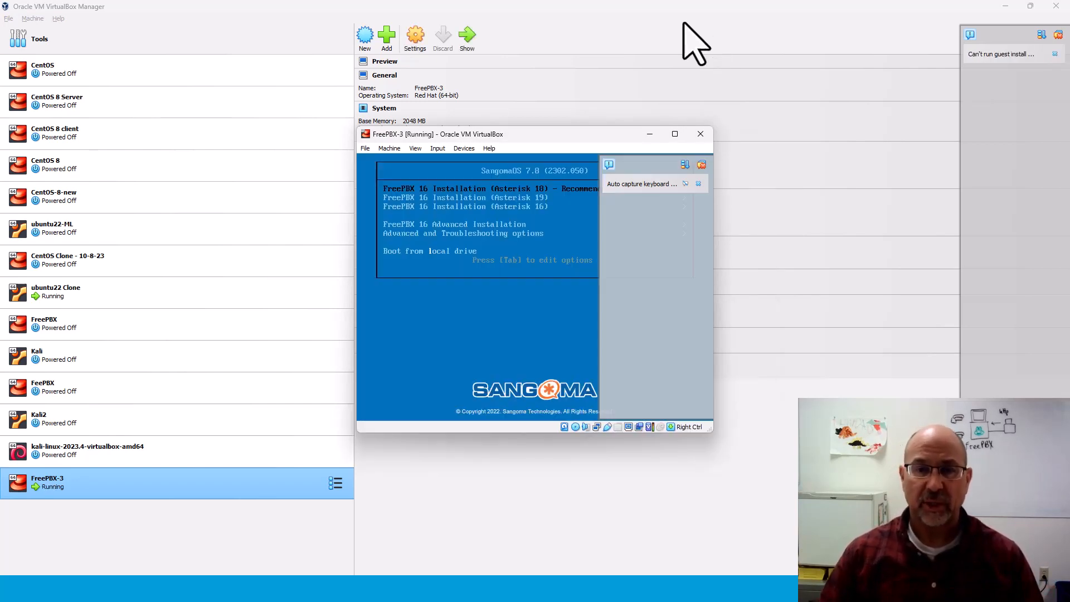
left_click(698, 184)
left_click_drag(605, 139, 554, 97)
left_click_drag(660, 390, 743, 453)
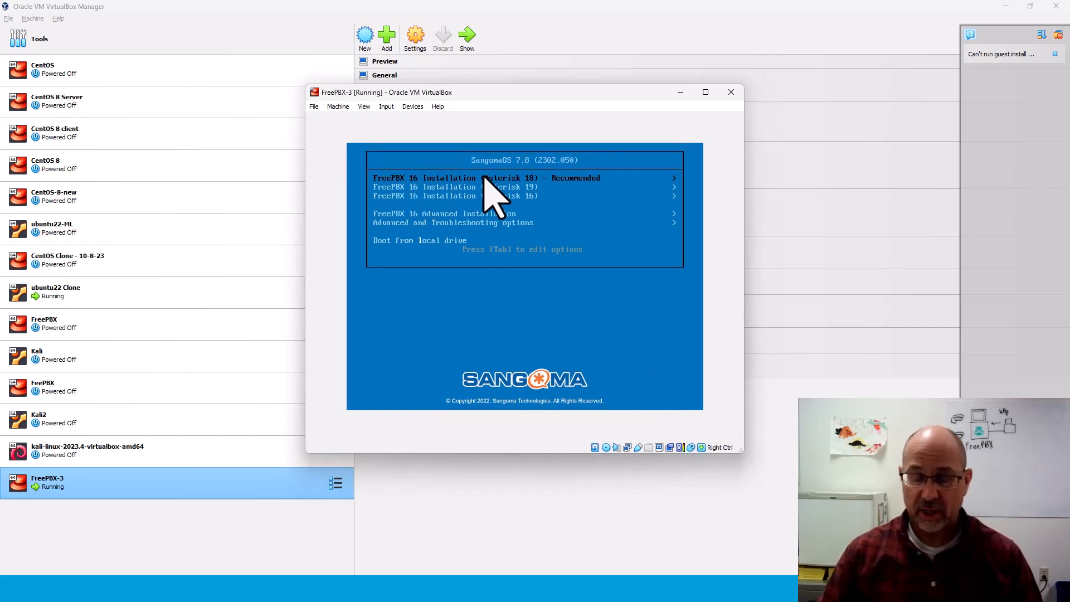
Choose FreePBX 16 Installation (Asterisk 18), Graphical Installation with VGA output, then FreePBX Standard.
key("Return")
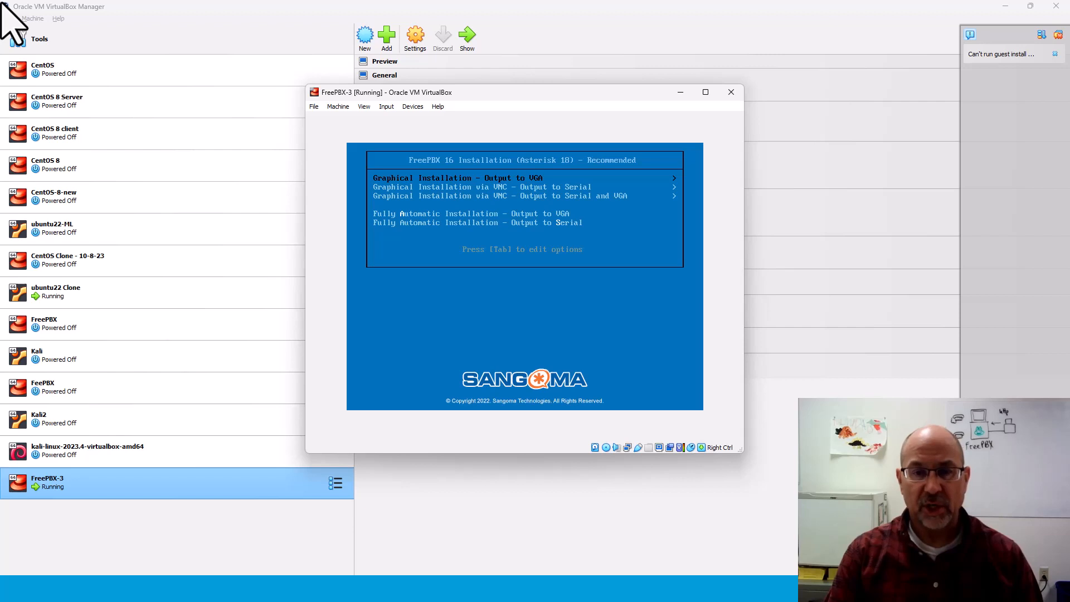
key("Return")
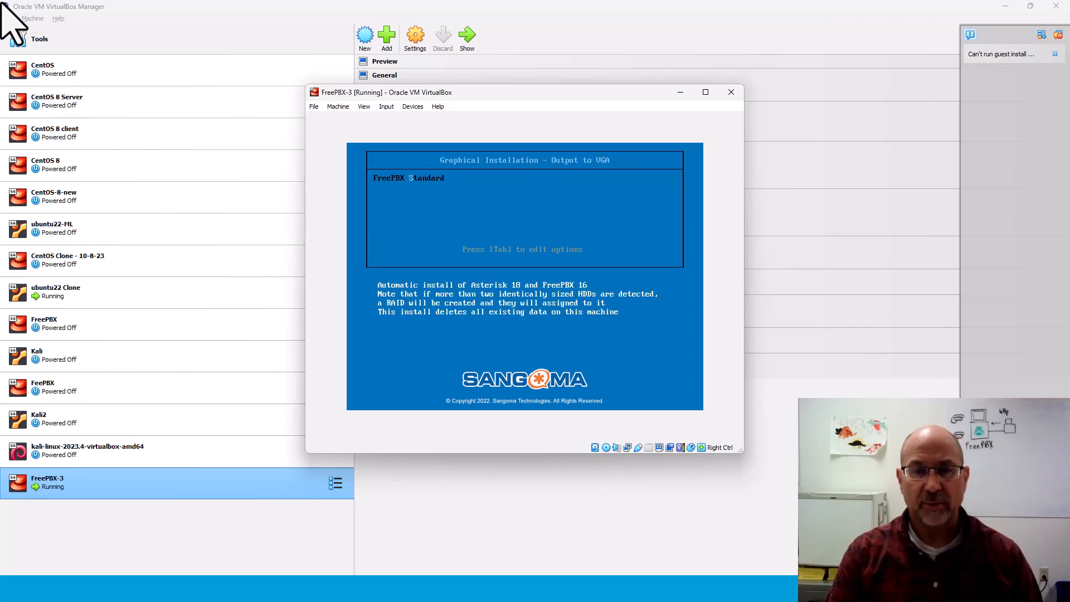
key("Return")
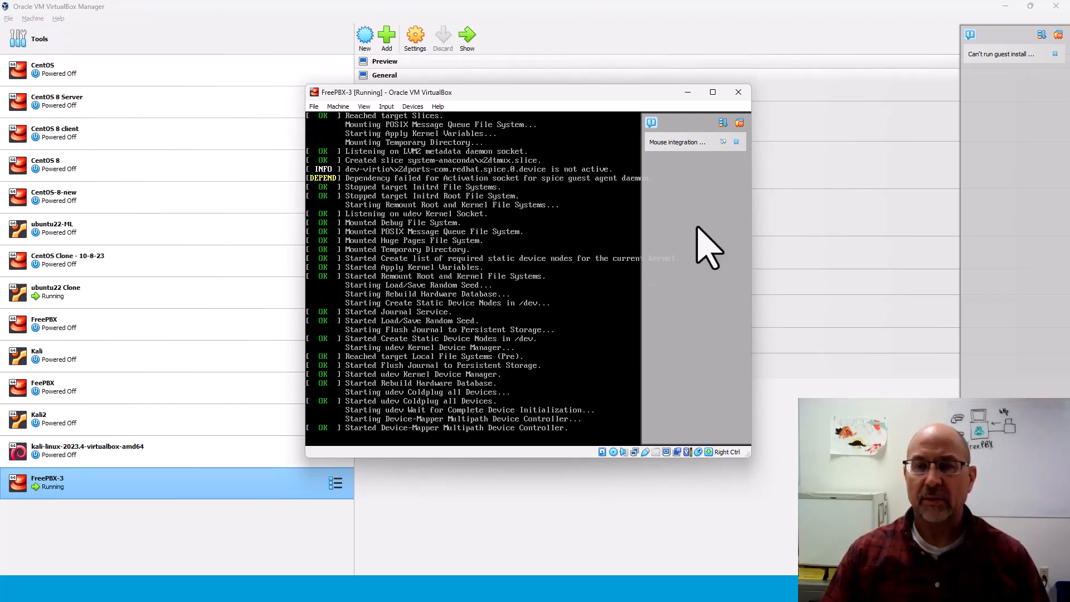
Close the mouse integration notice and enlarge and reposition the FreePBX-3 window while the installer loads.
left_click(727, 146)
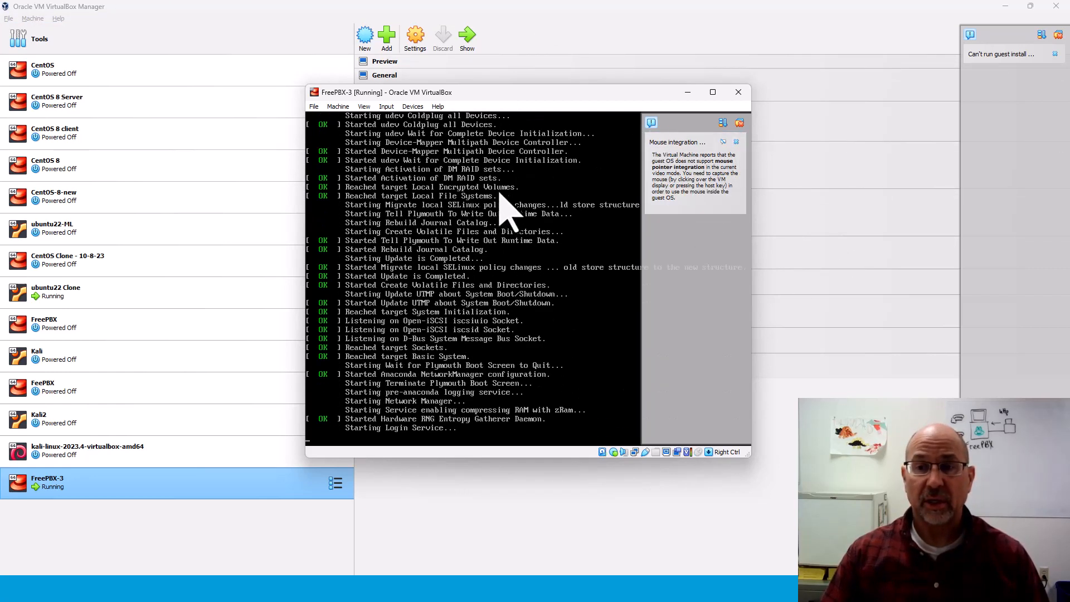
left_click(736, 142)
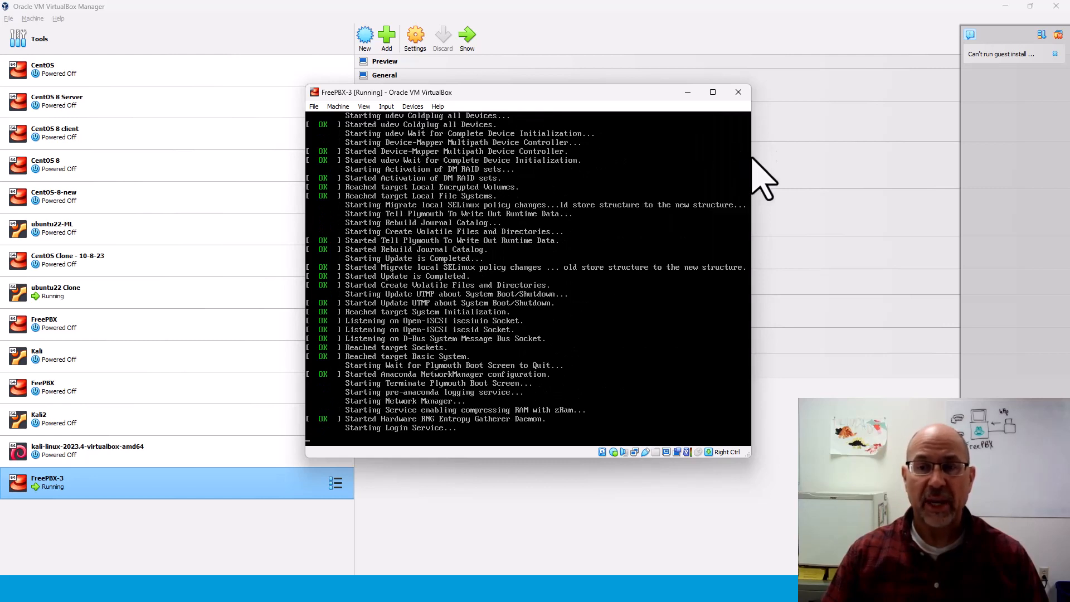
left_click_drag(752, 157, 863, 167)
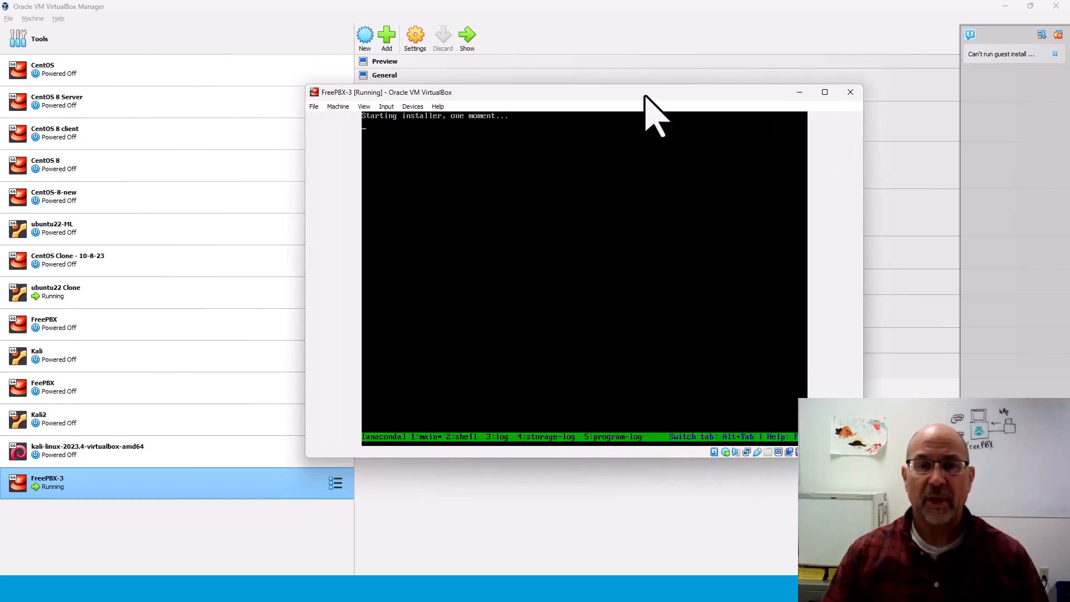
left_click_drag(646, 98, 579, 88)
left_click_drag(785, 446, 844, 472)
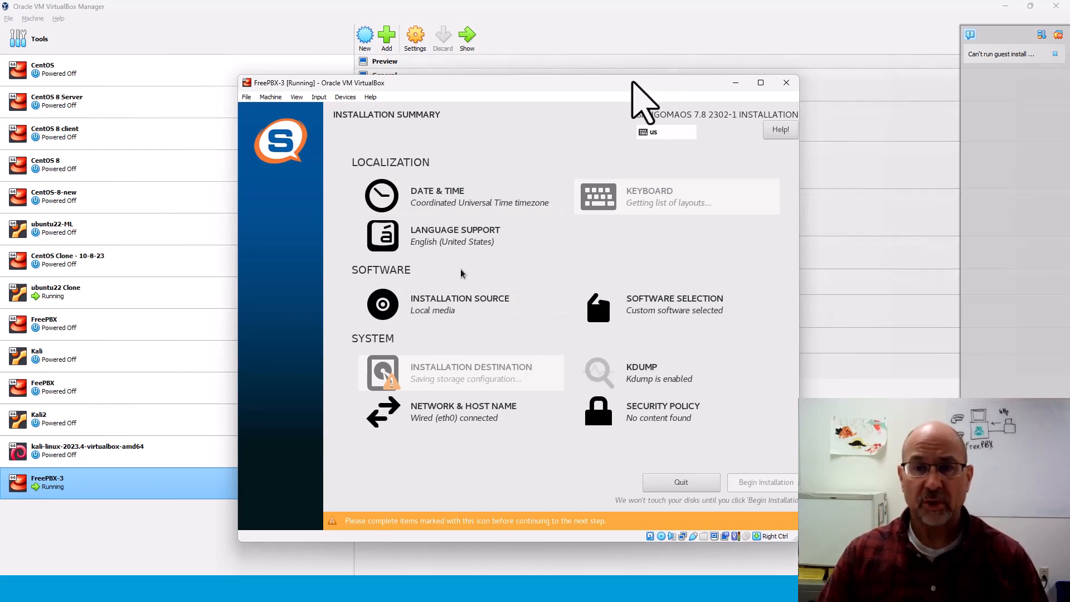
left_click_drag(633, 83, 593, 48)
Enlarge the FreePBX-3 window further as the installer moves to package installation.
left_click_drag(756, 506, 852, 516)
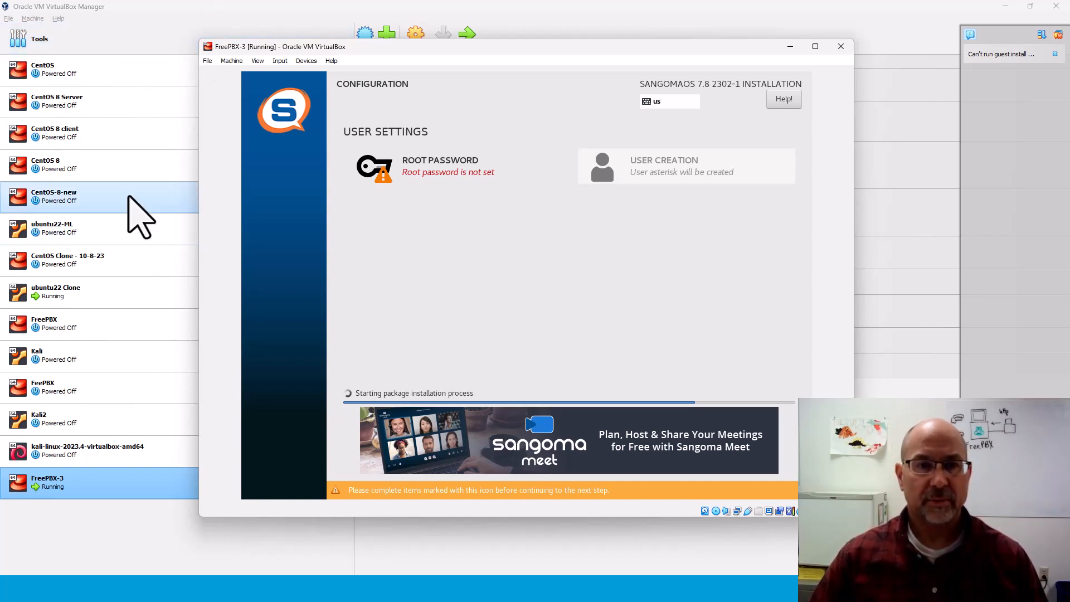
left_click(20, 114)
Enter the root password, confirm it, and accept it in the installer.
right_click(429, 166)
key("alt+Tab")
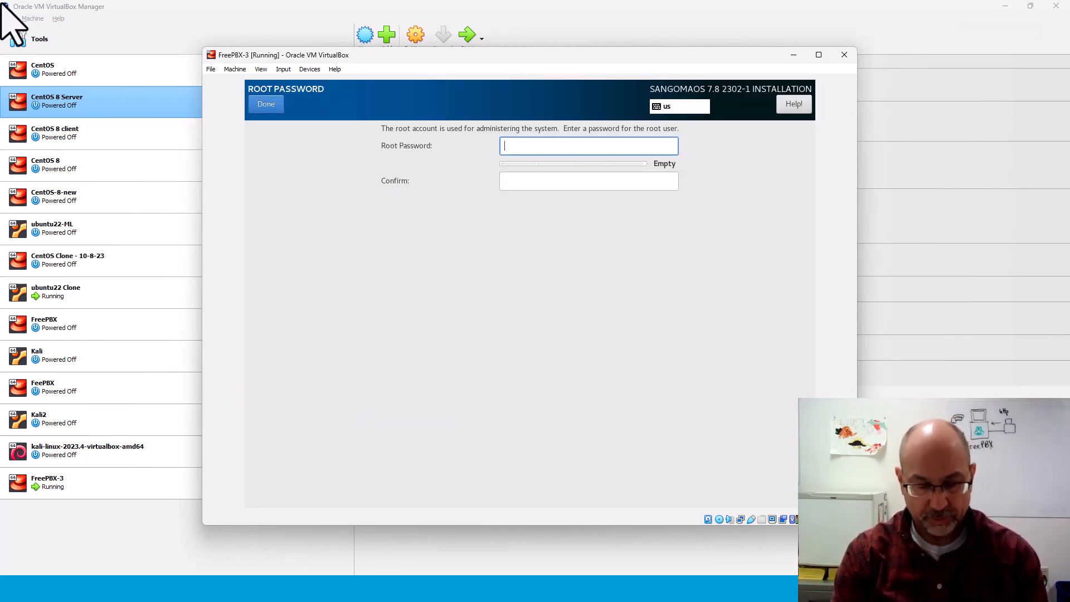
type("•••••••••••")
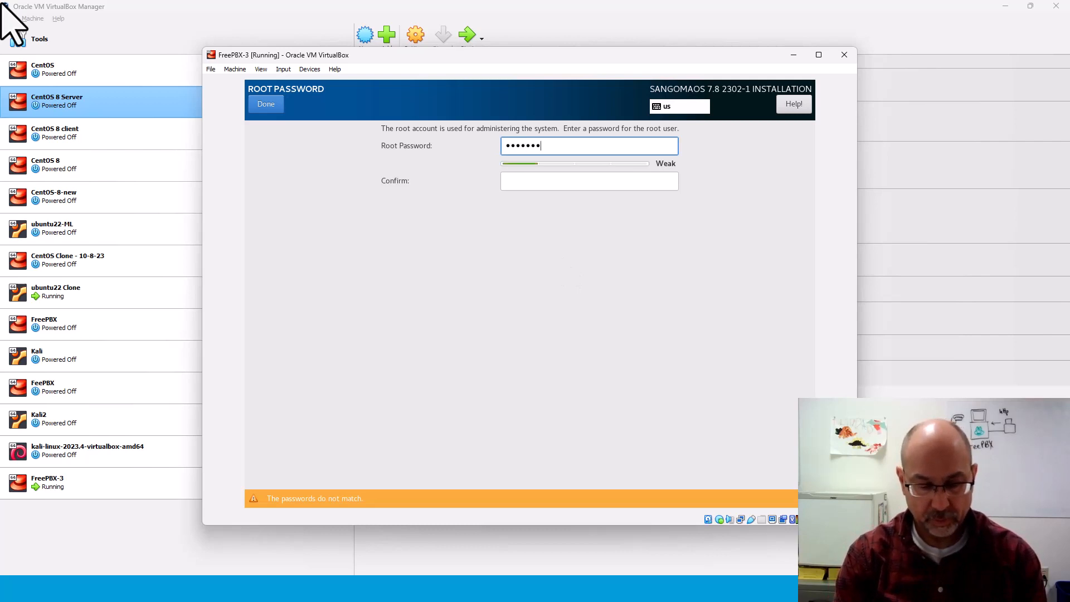
type("•")
key("Tab")
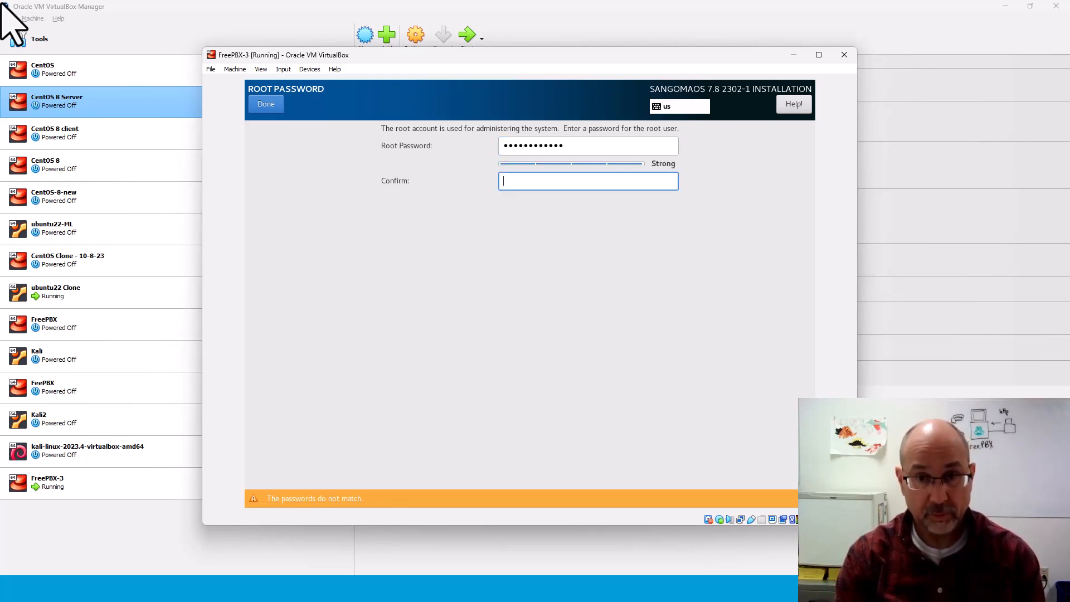
type("•••••")
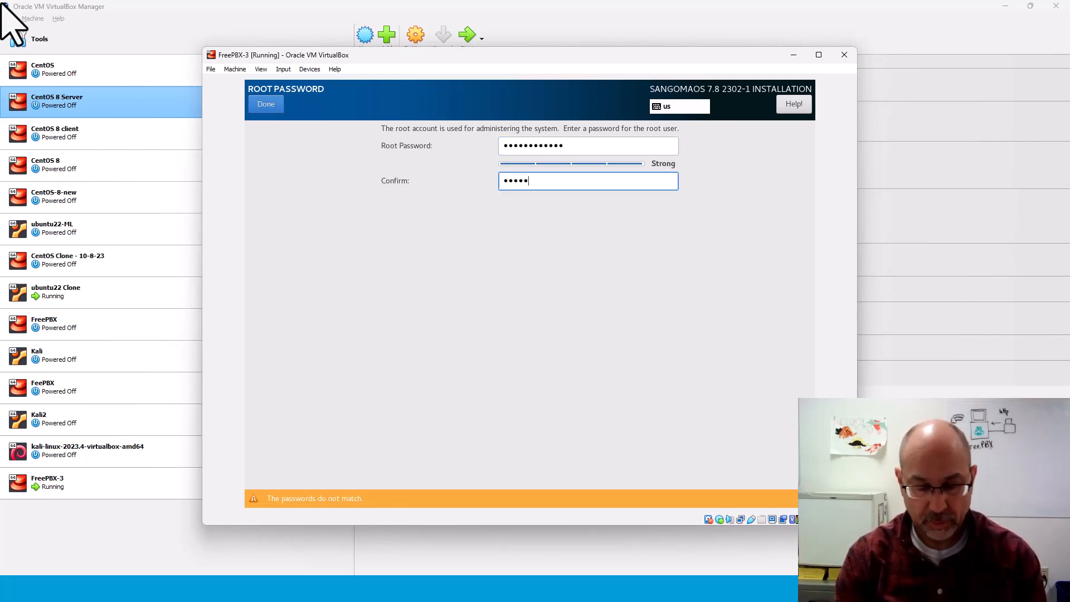
type("•••••••")
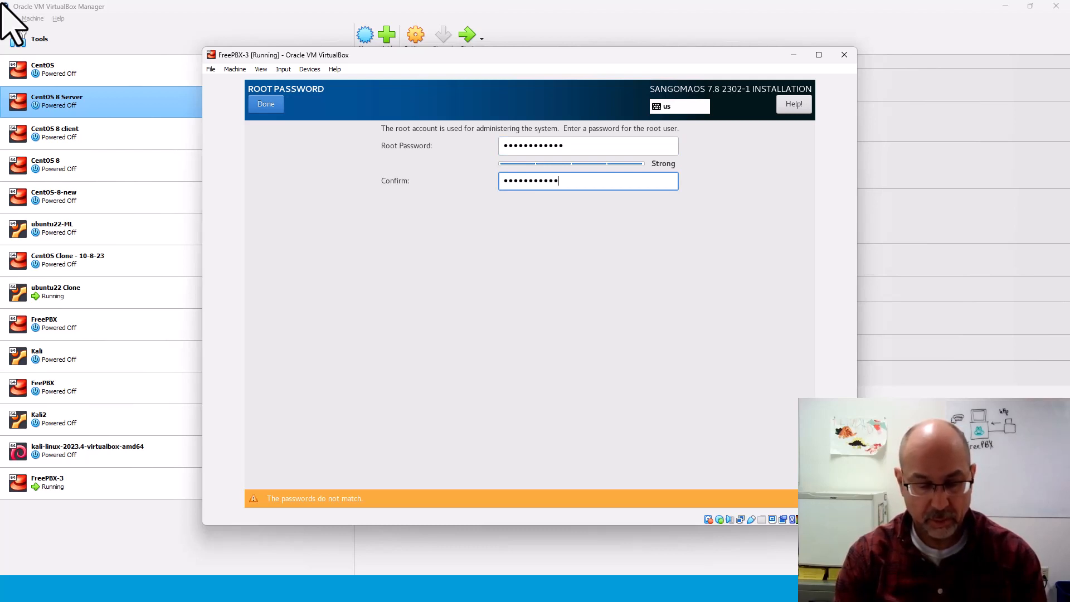
key("Tab")
key("Tab")
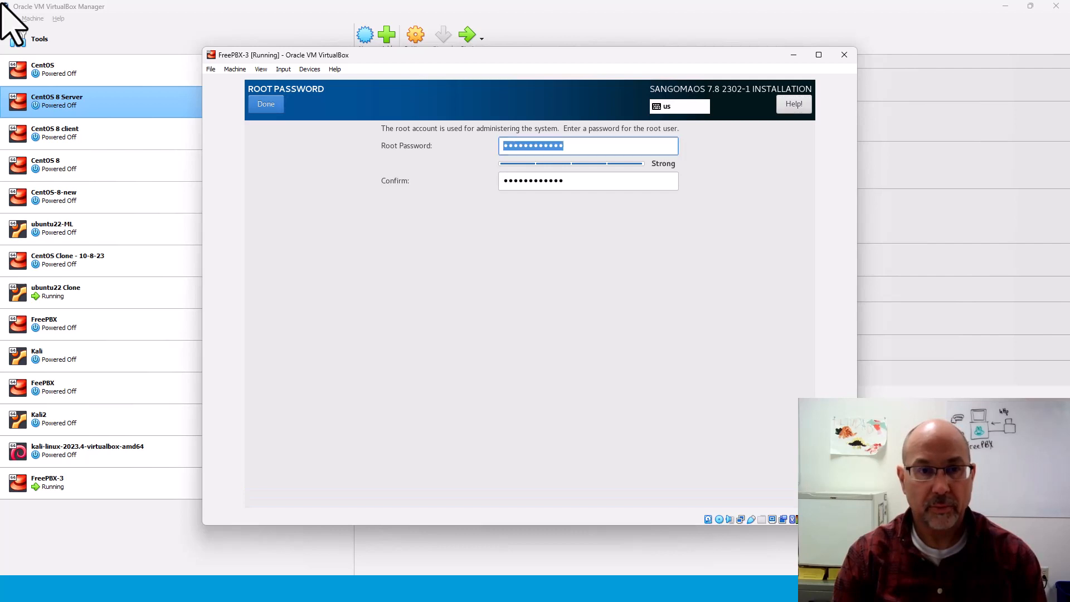
key("Tab")
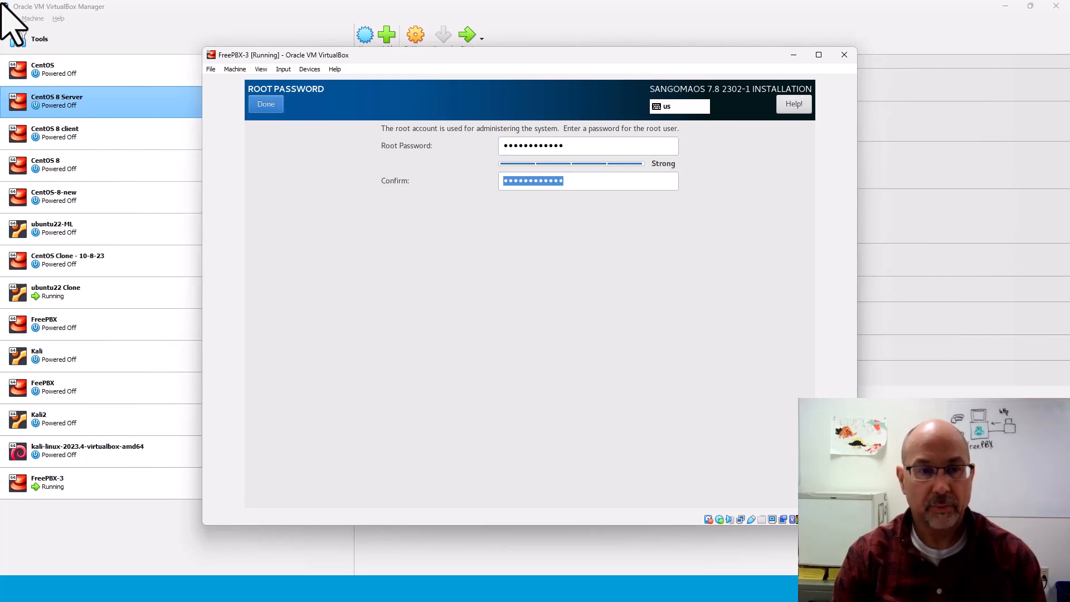
key("Return")
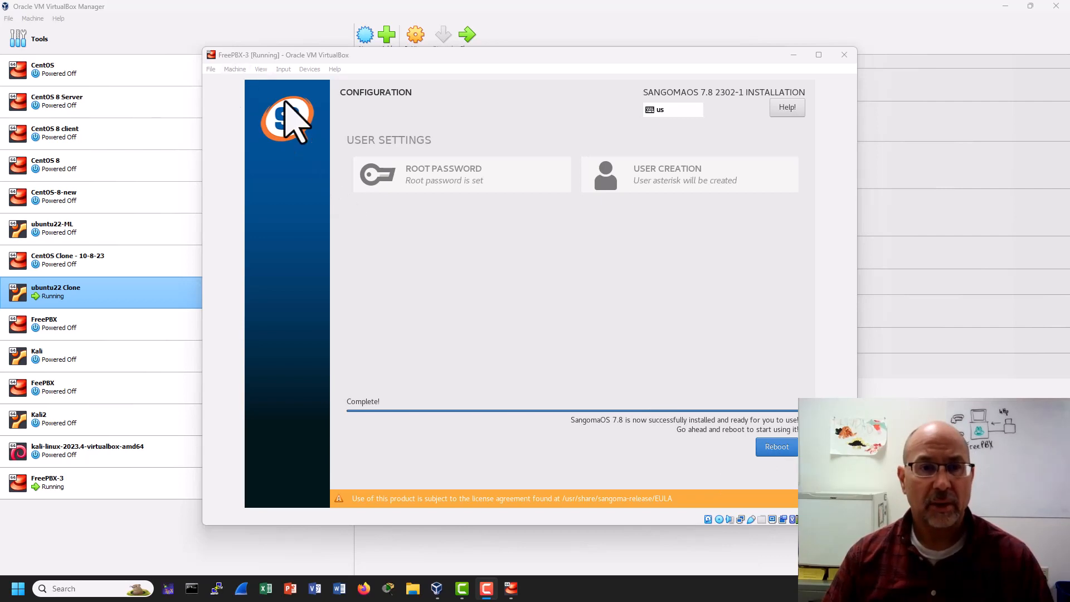
Open the VM window's Machine menu once the SangomaOS installation completes.
left_click(234, 69)
Review FreePBX-3's storage settings for the installer ISO and close them with OK.
left_click(240, 81)
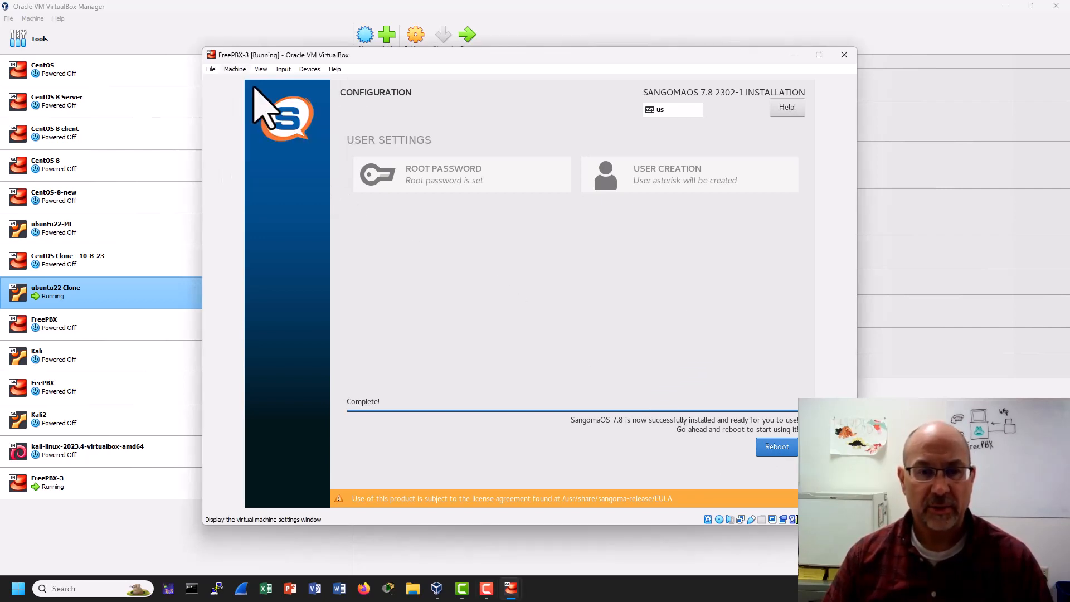
left_click(385, 234)
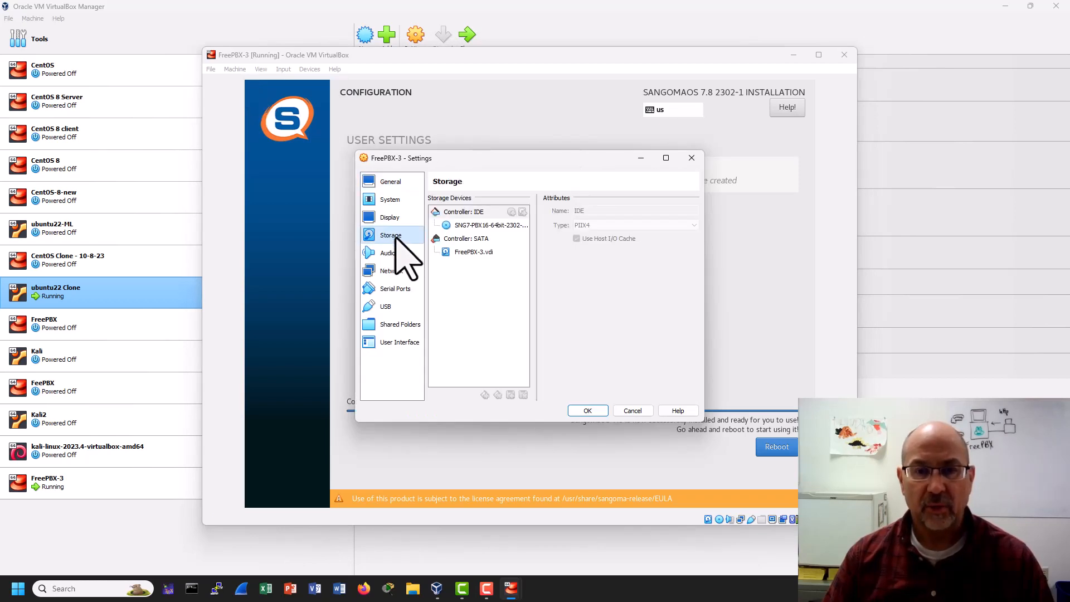
left_click(502, 226)
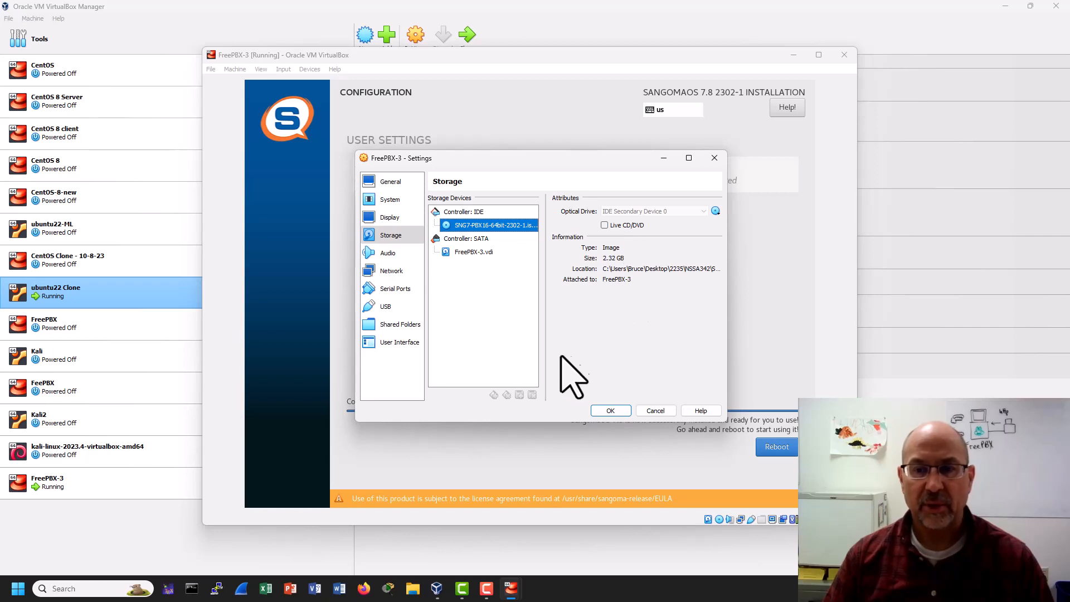
left_click(641, 410)
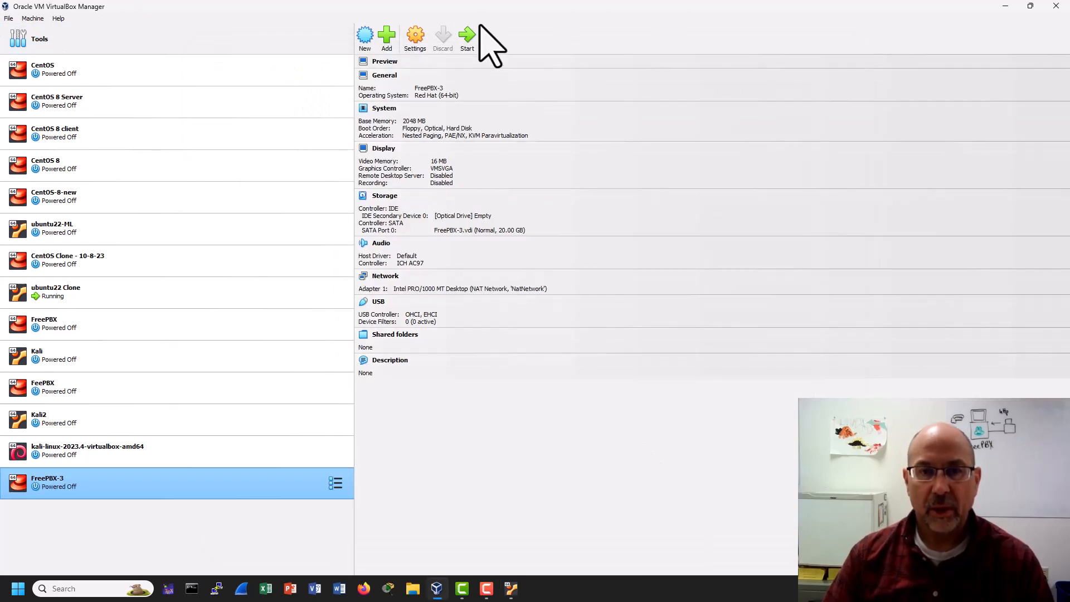
Start FreePBX-3 again, enlarge its window, and dismiss the mouse integration notice.
left_click(468, 35)
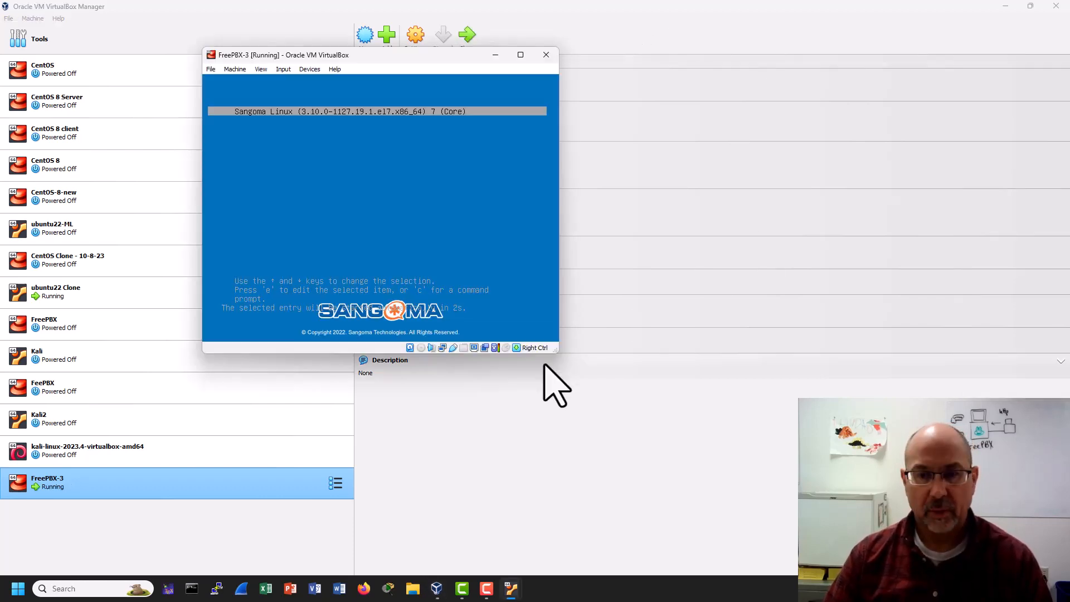
left_click_drag(555, 354, 700, 407)
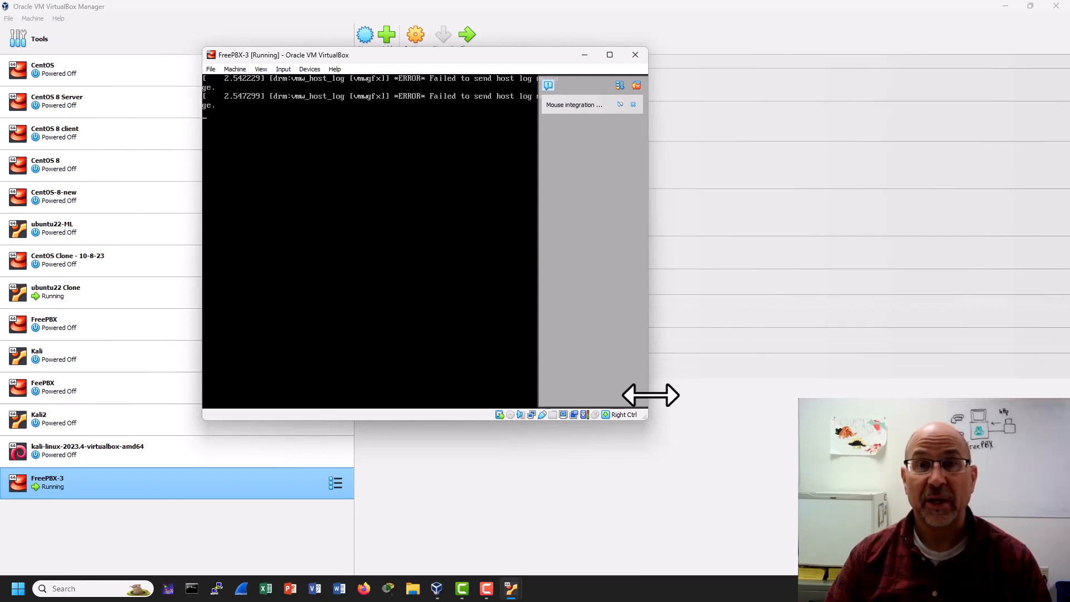
left_click_drag(634, 406, 811, 446)
left_click(795, 105)
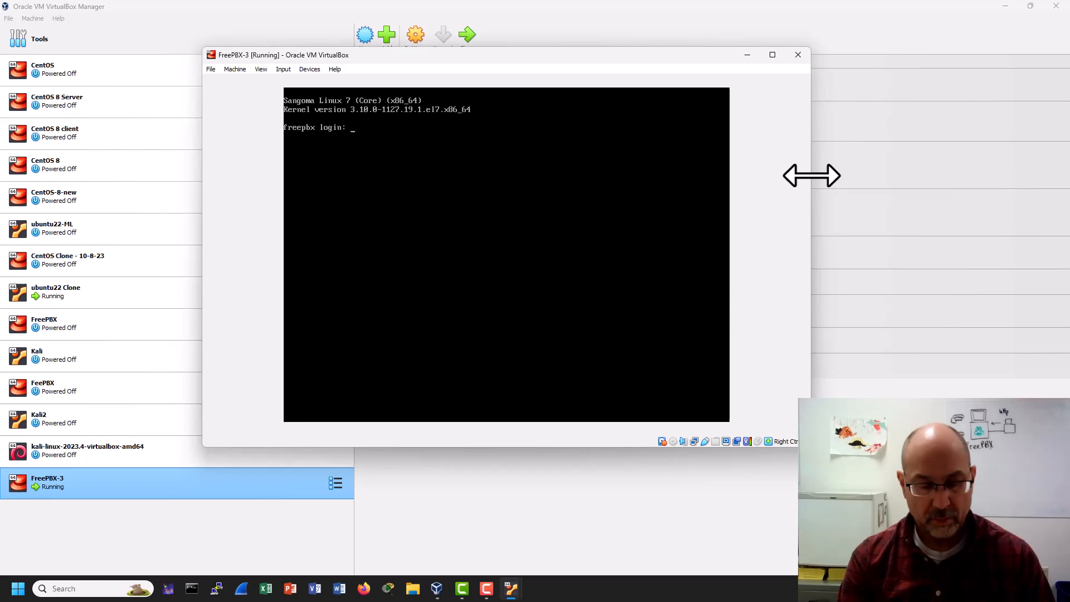
Log in as root on the console, then resize the window to show IP 10.0.2.8.
type("oot")
key("Return")
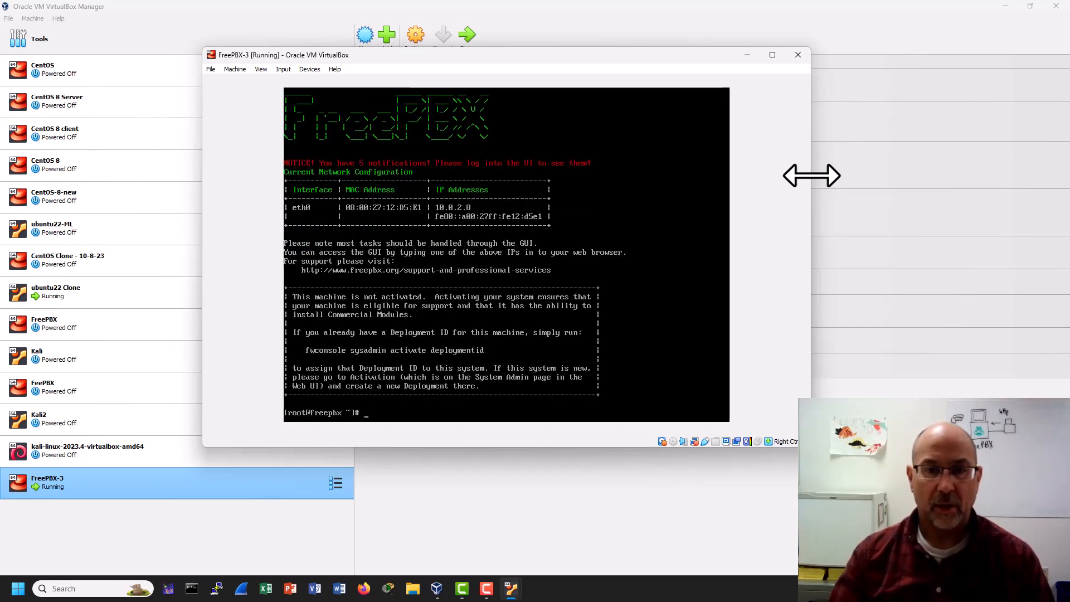
left_click_drag(597, 55, 566, 40)
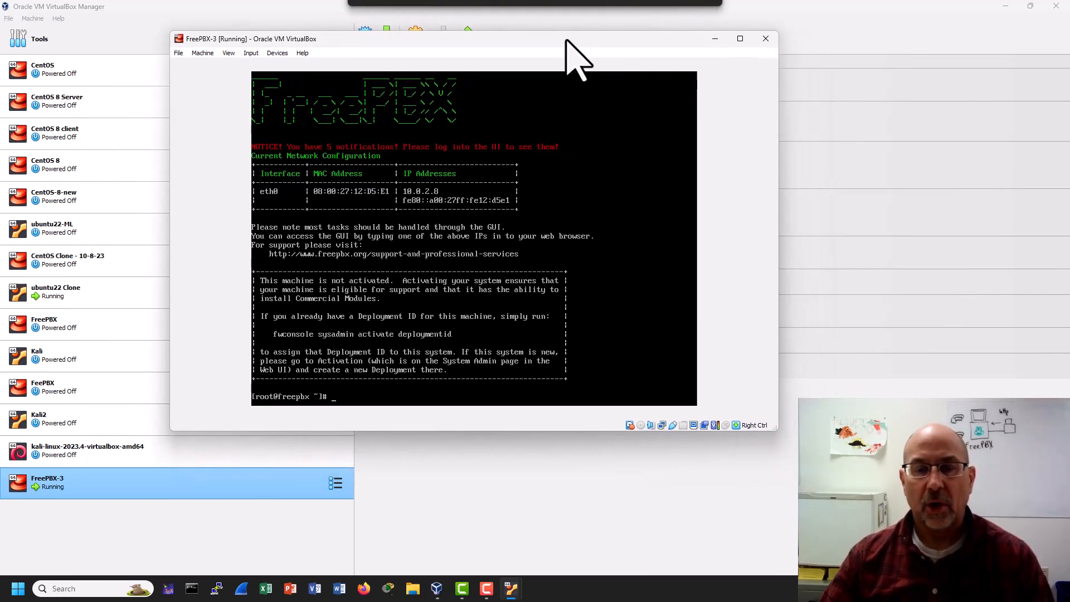
left_click_drag(777, 430, 862, 458)
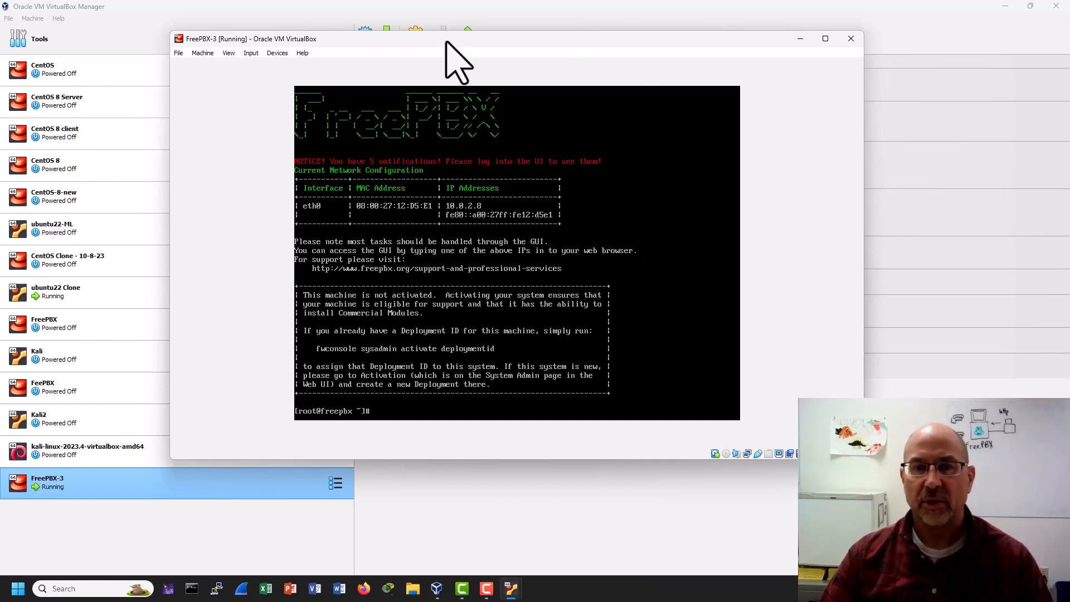
left_click_drag(480, 40, 494, 52)
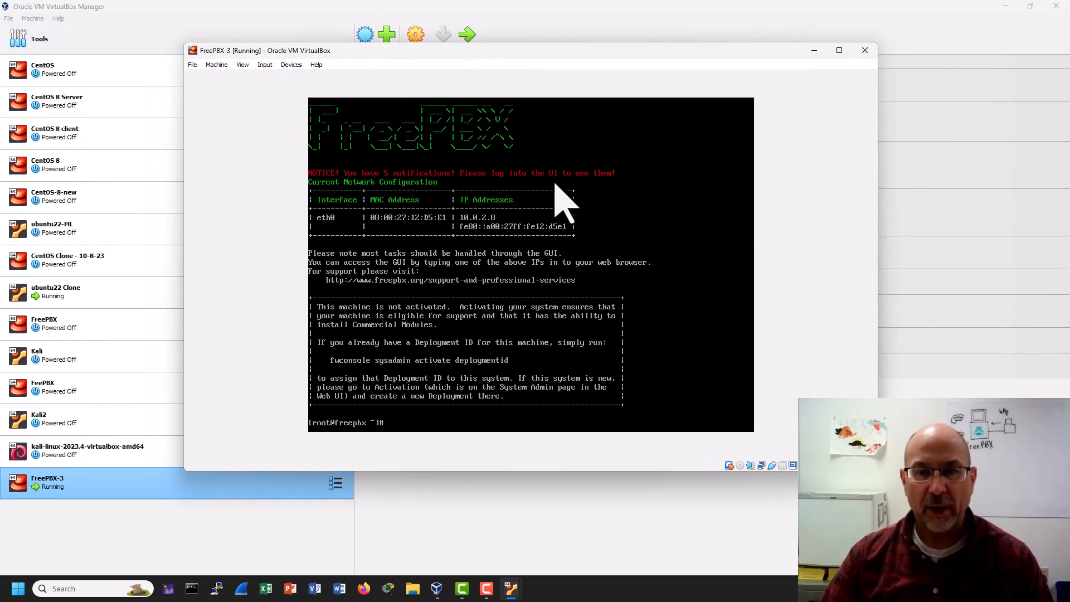
left_click(220, 12)
Open VirtualBox's Network tools and view the NAT Networks list.
left_click(39, 43)
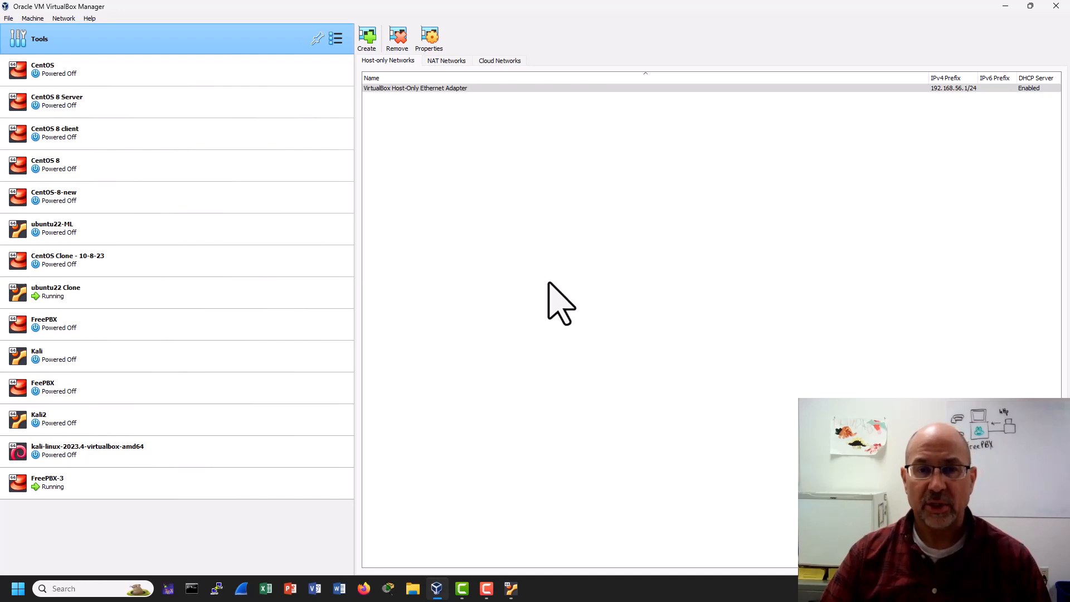
left_click(445, 61)
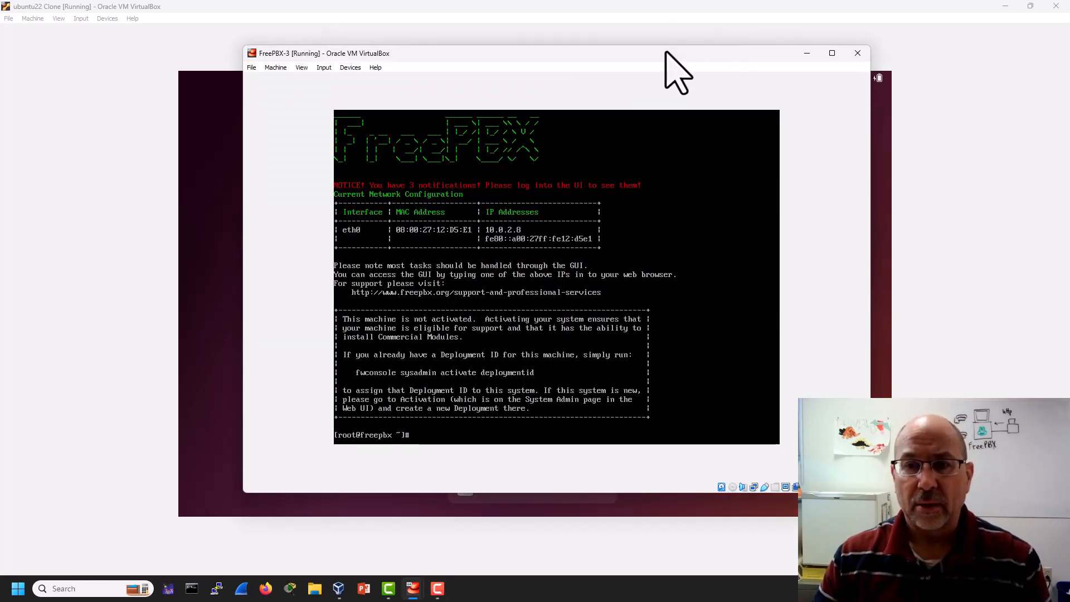
Enlarge the FreePBX-3 window, rerun ping 10.0.2.8 for 0% loss, and launch Firefox.
left_click_drag(663, 54, 642, 37)
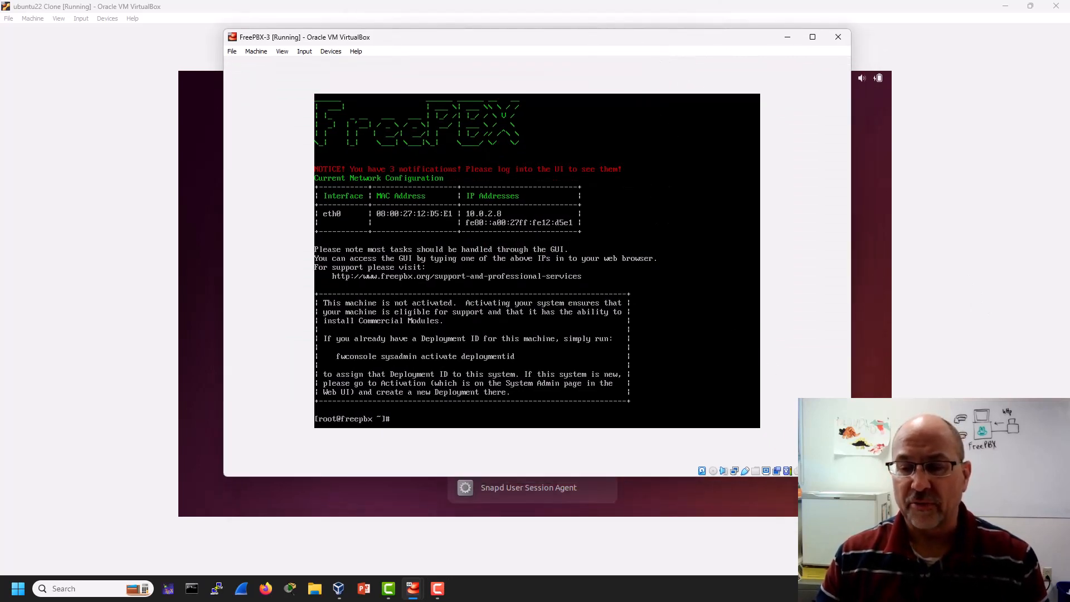
left_click_drag(851, 477, 888, 504)
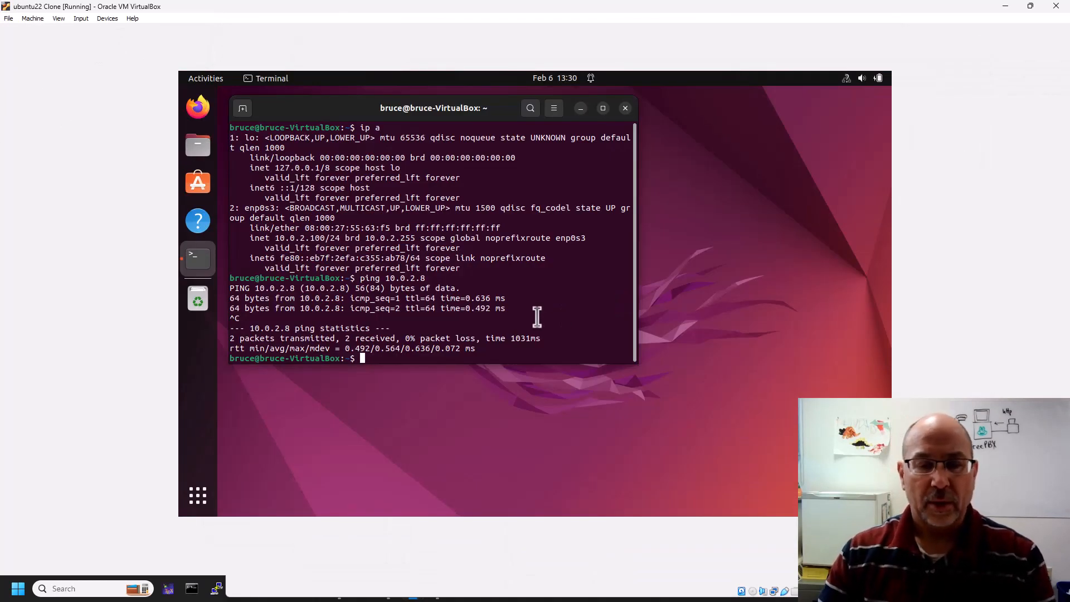
key("Up")
key("Return")
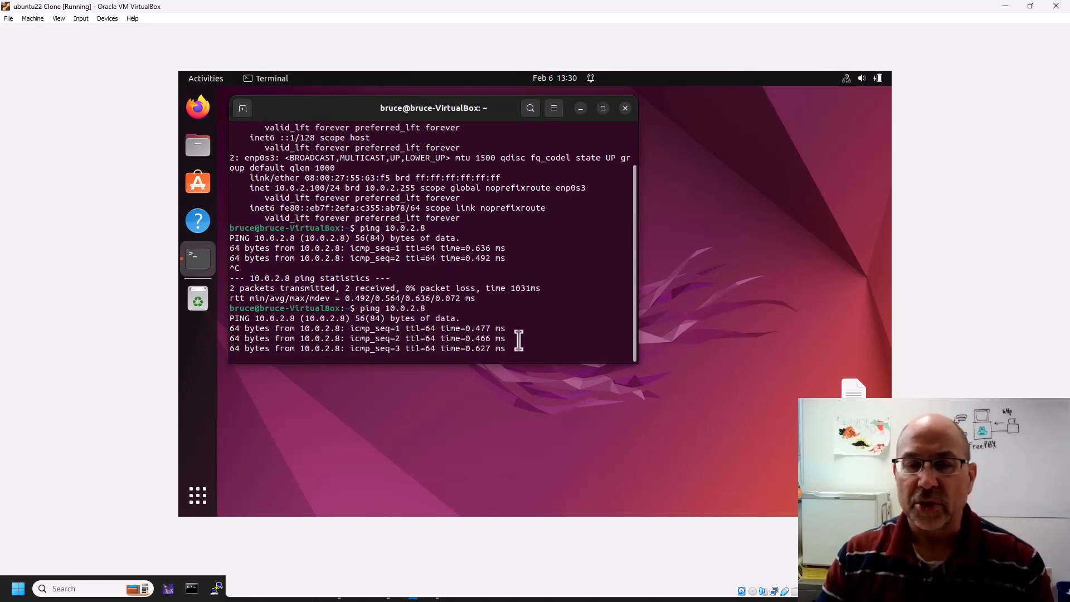
key("ctrl+c")
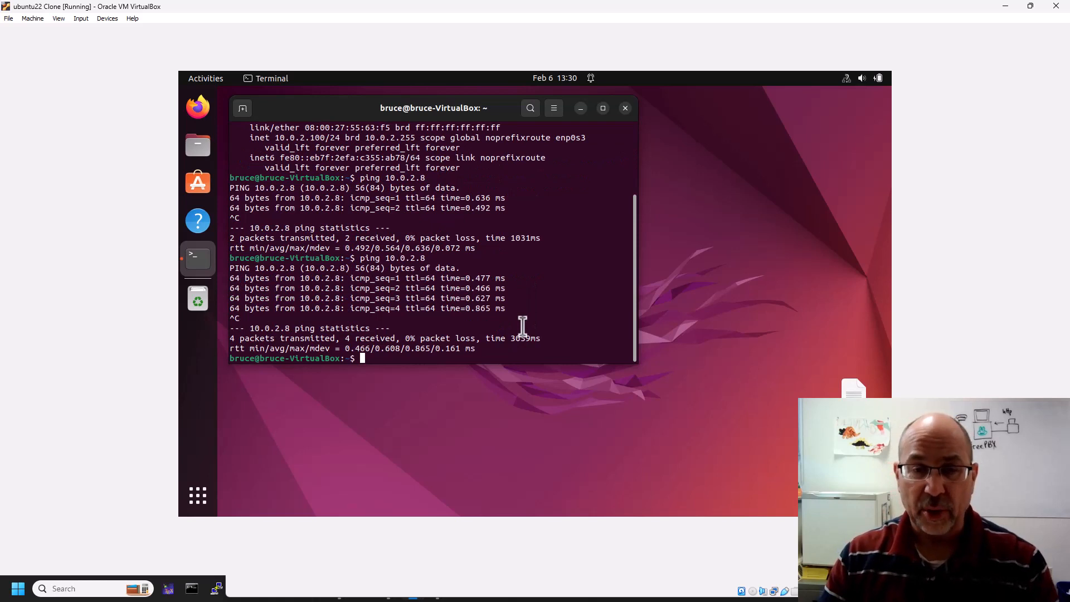
left_click(208, 112)
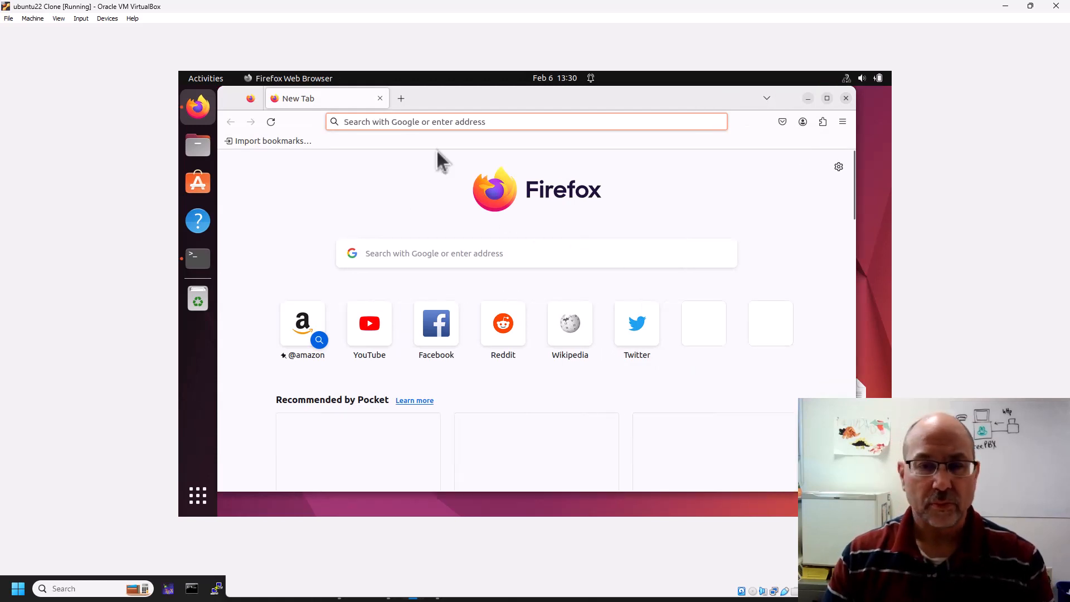
Load the FreePBX server at 10.0.2.8 in Firefox.
left_click(378, 122)
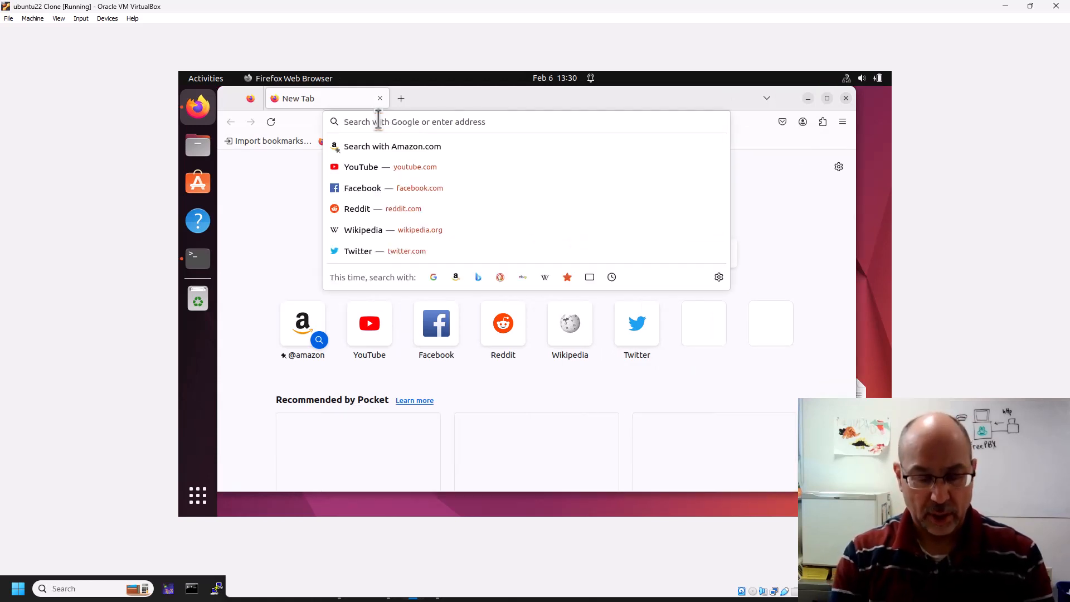
type("10.0.2.8")
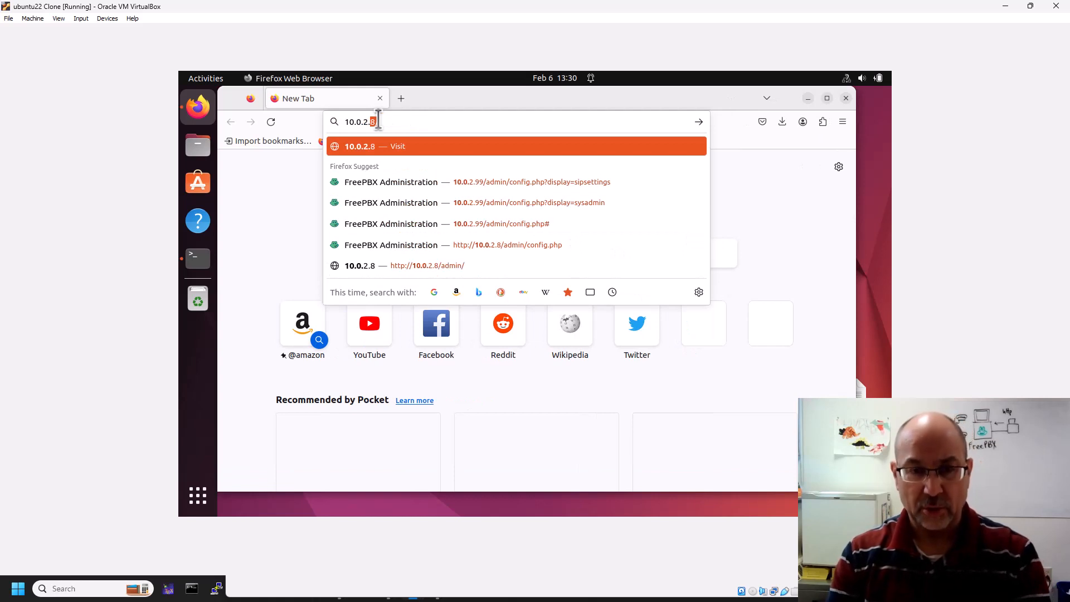
key("Return")
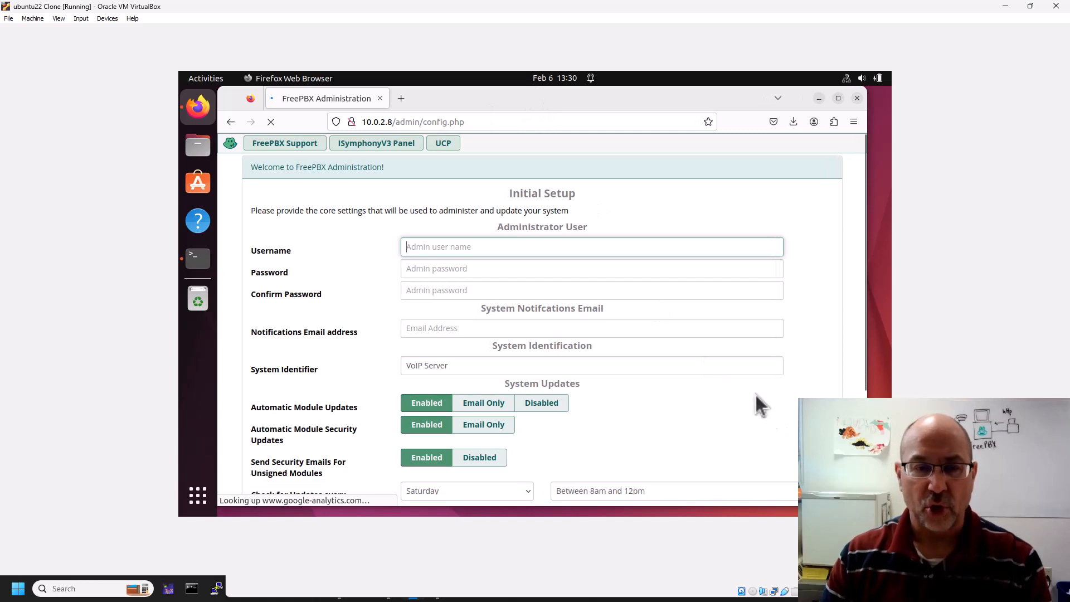
Enter the administrator username and the password in both password fields.
left_click(436, 246)
type("bruce")
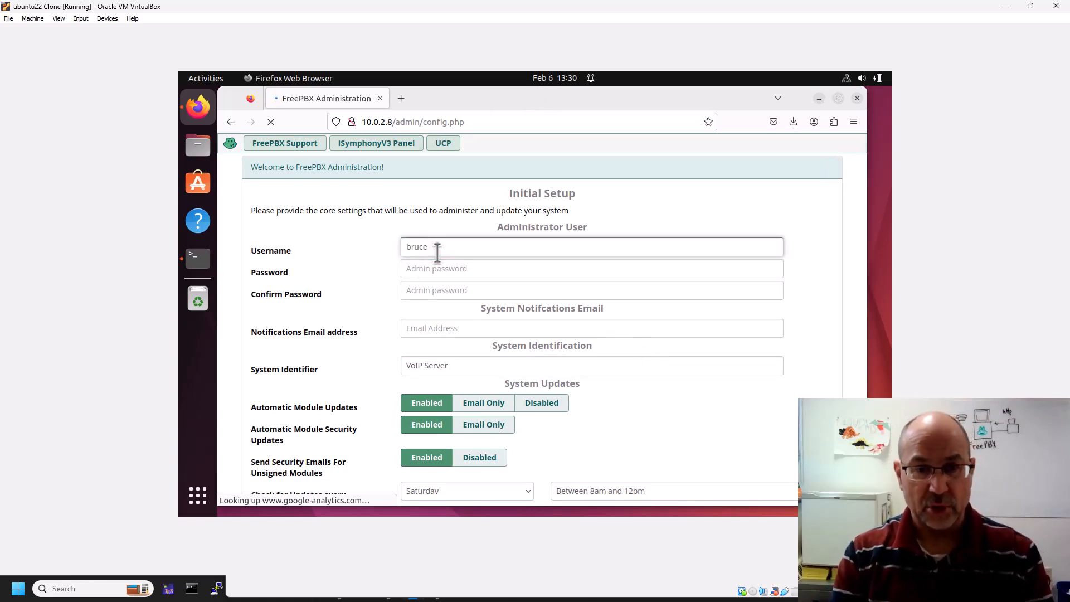
key("Tab")
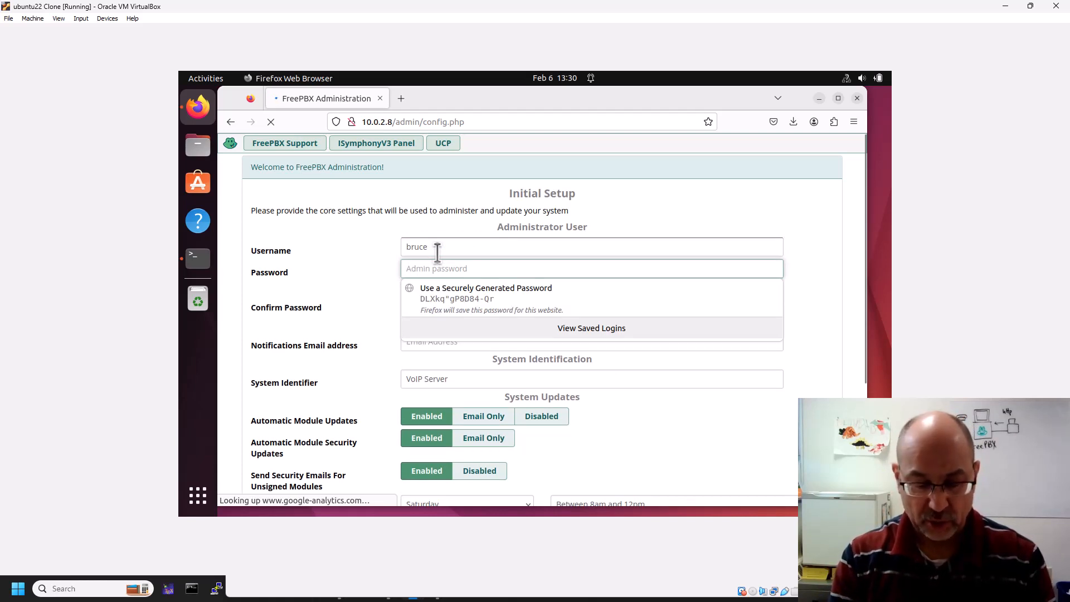
type("•••••••••••")
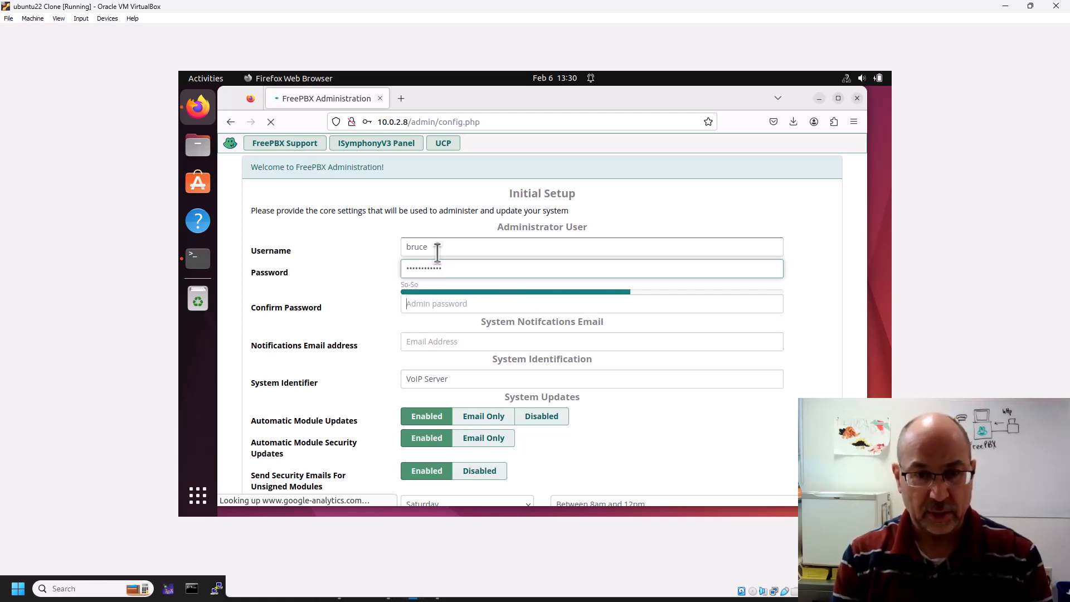
key("Tab")
type("•••••")
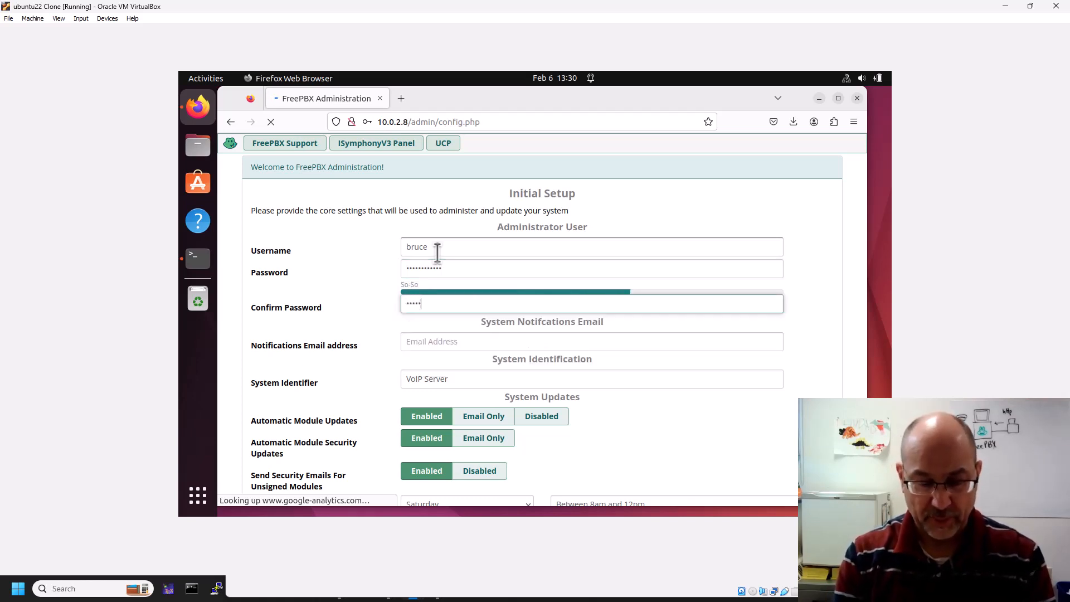
type("•••")
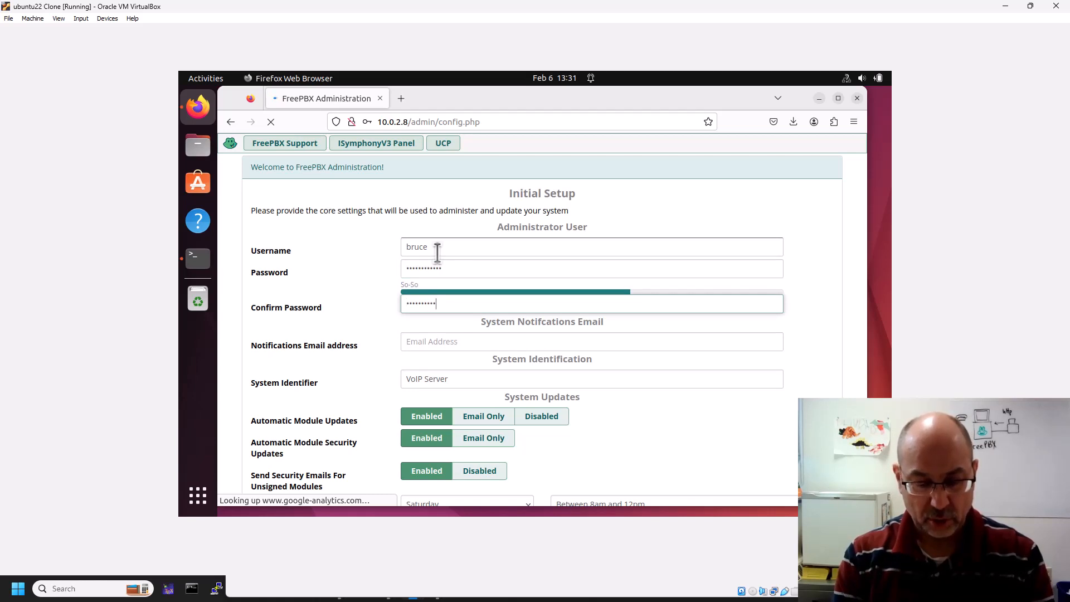
type("•")
Fill in the notifications e-mail address on the Initial Setup form.
left_click(434, 343)
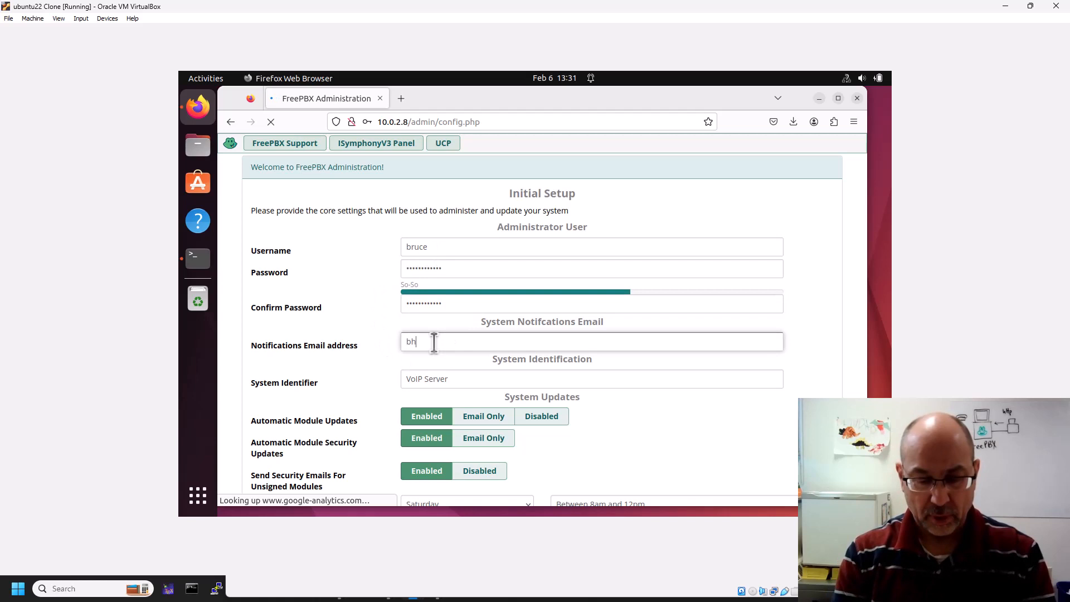
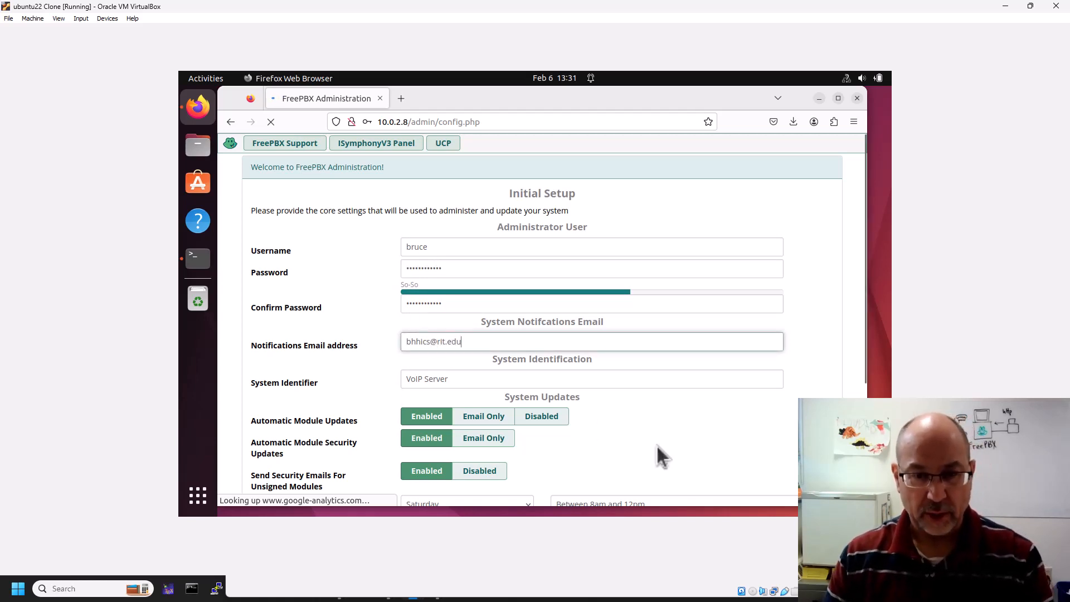
left_click(703, 422)
scroll(703, 422, "down", 3)
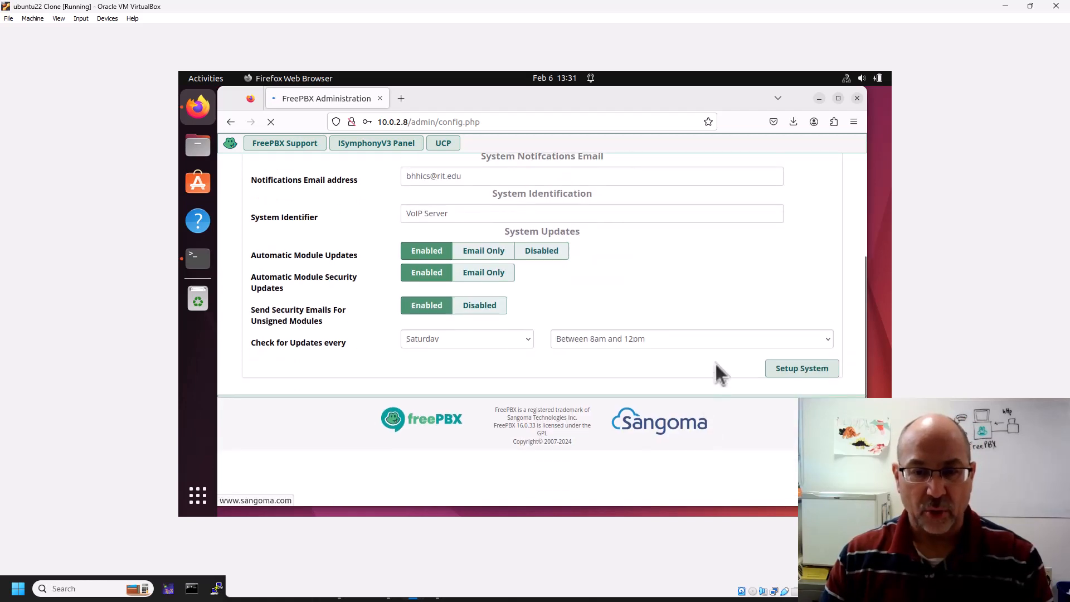
scroll(712, 366, "up", 3)
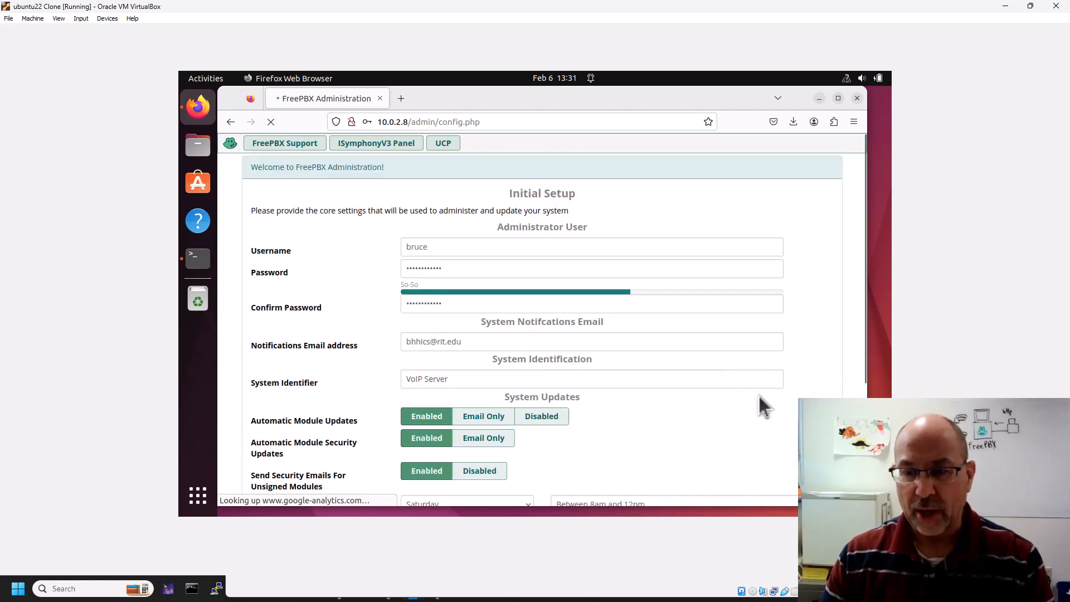
scroll(758, 394, "down", 3)
Submit the initial setup and log in to FreePBX Administration with the admin credentials.
left_click(798, 373)
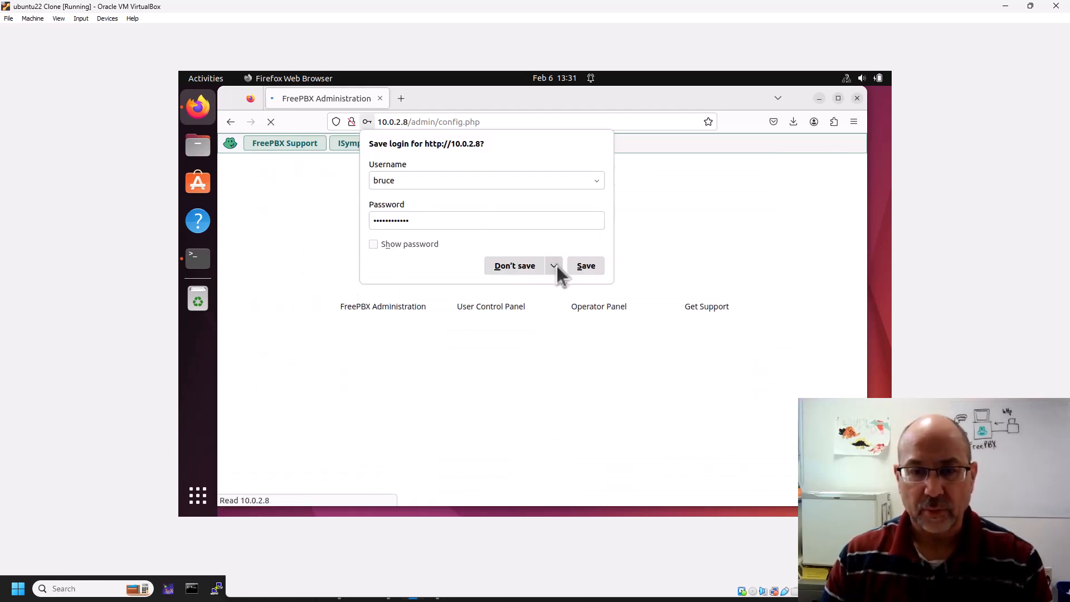
left_click(516, 266)
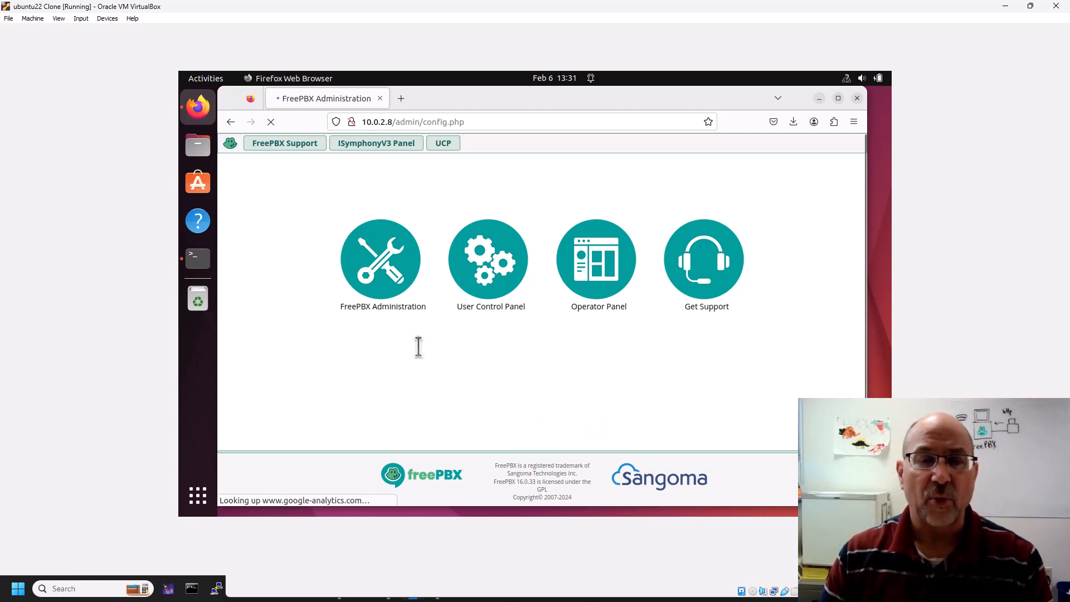
left_click(381, 271)
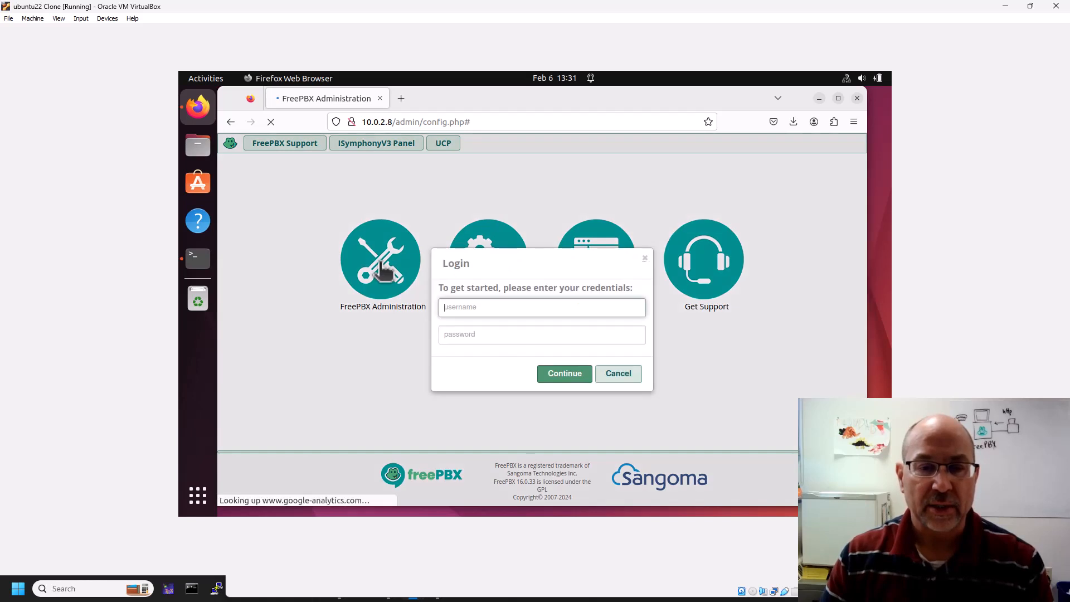
type("bruce")
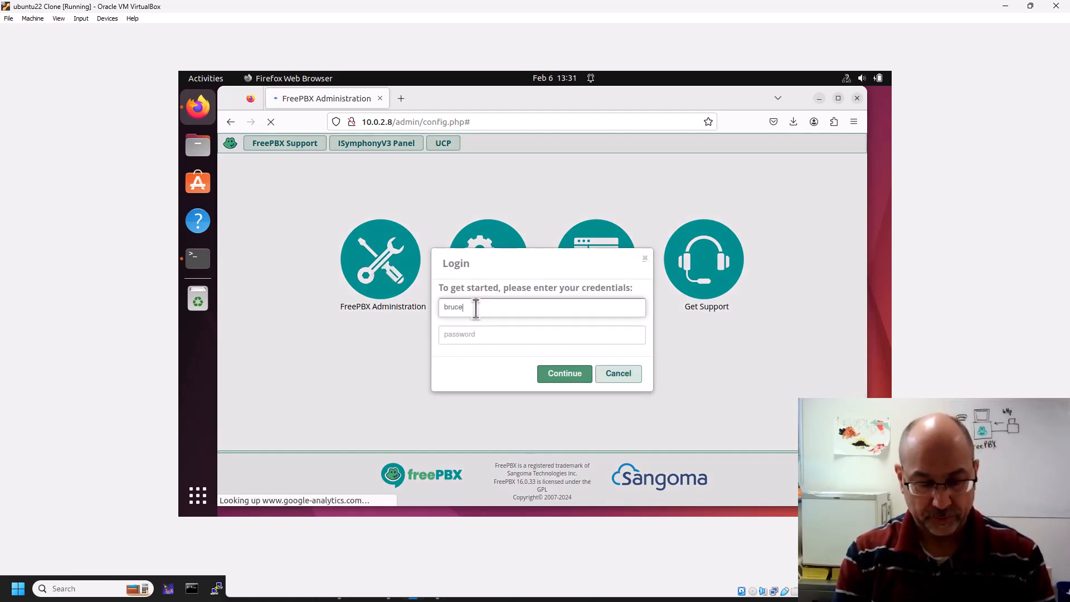
key("Tab")
type("•••••••••")
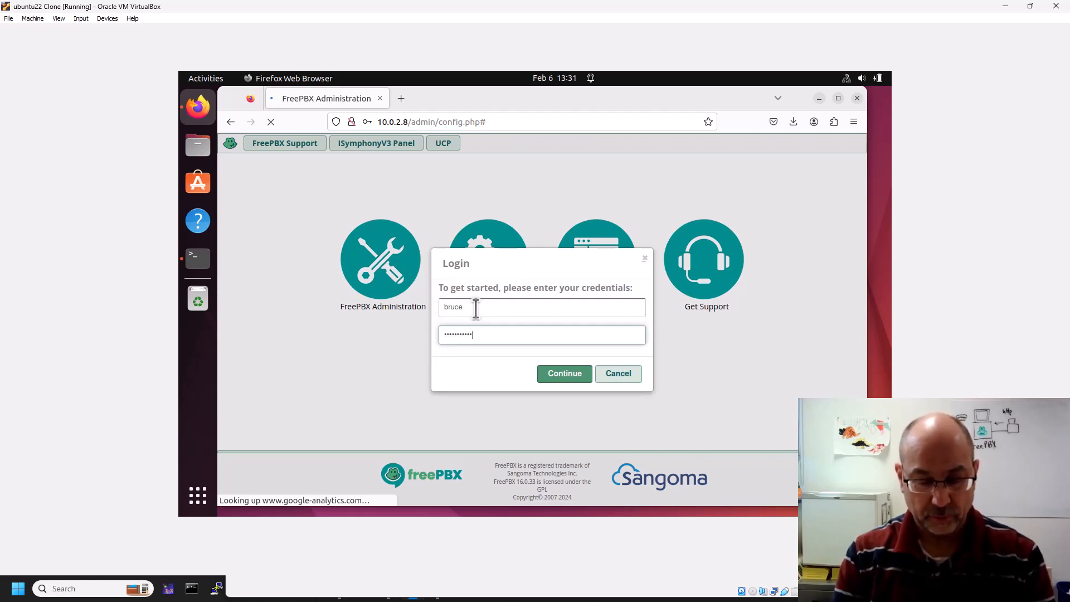
left_click(560, 378)
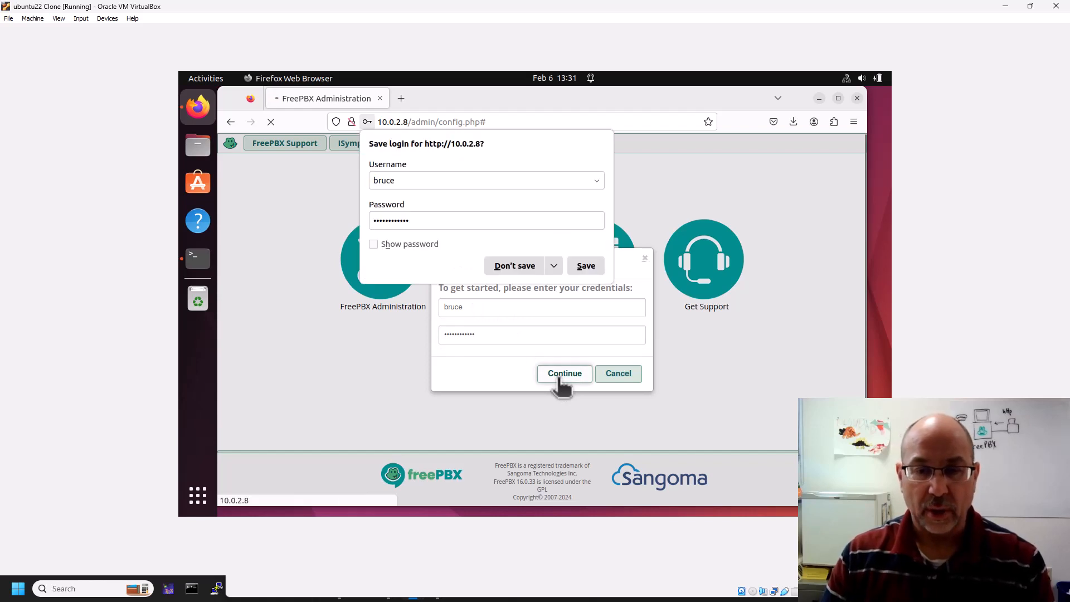
left_click(520, 266)
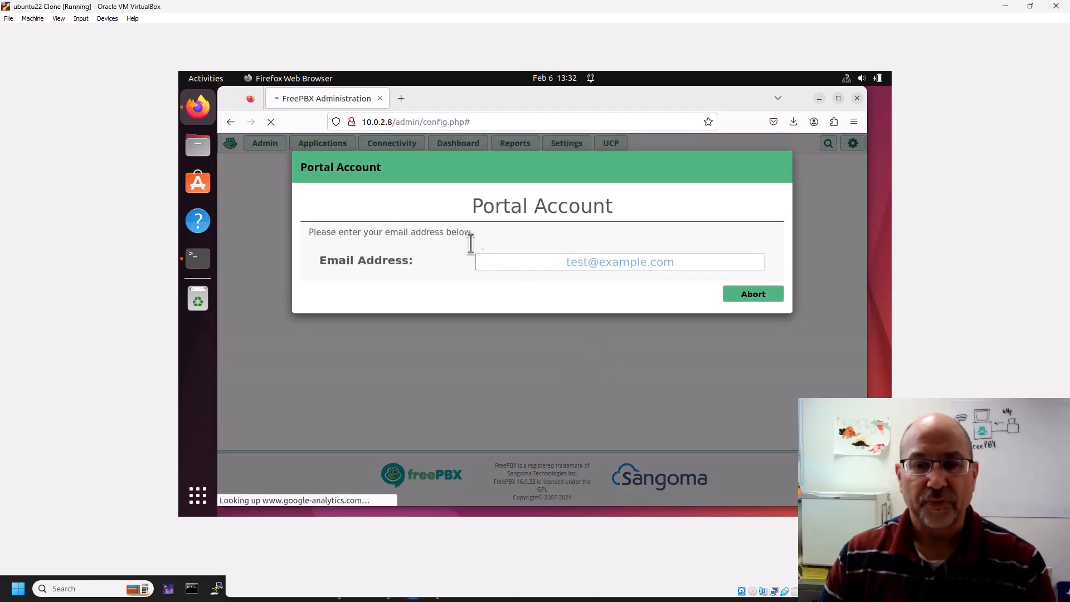
Enter the portal account e-mail in the Portal Account dialog.
left_click(758, 294)
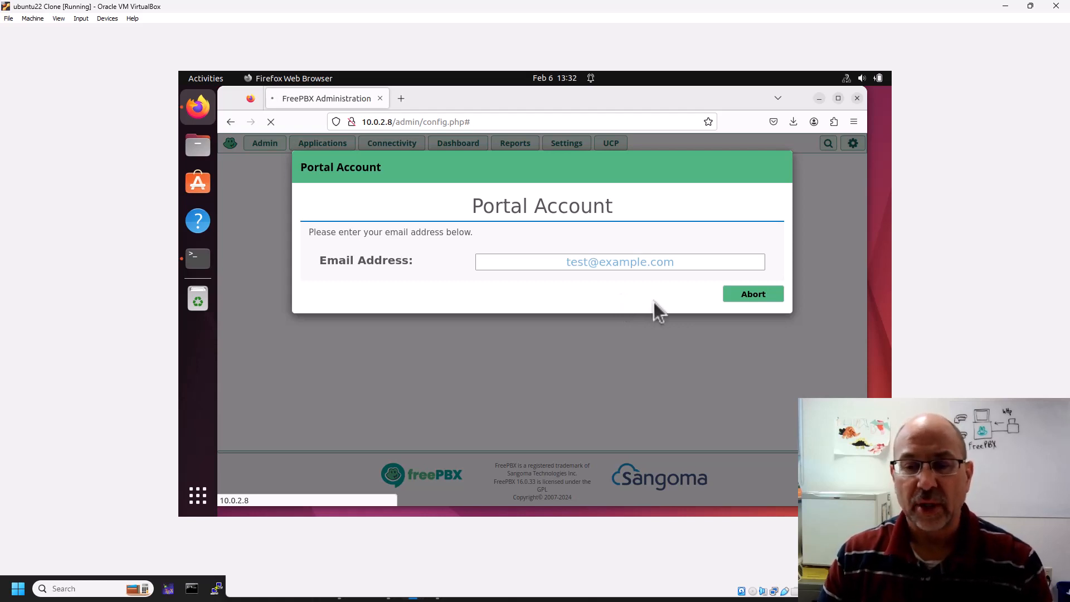
left_click(751, 294)
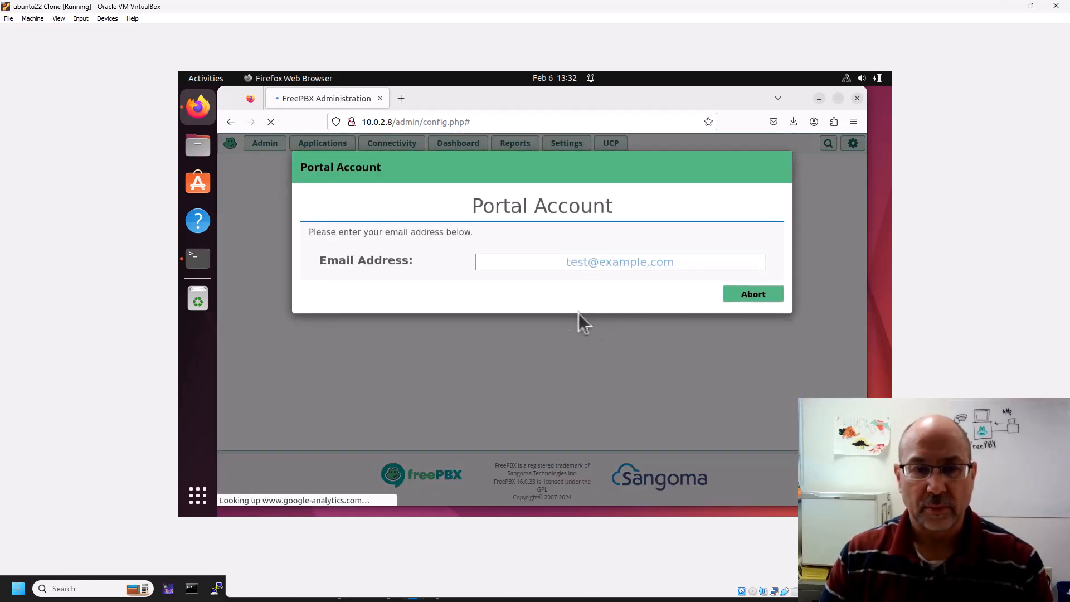
left_click(550, 263)
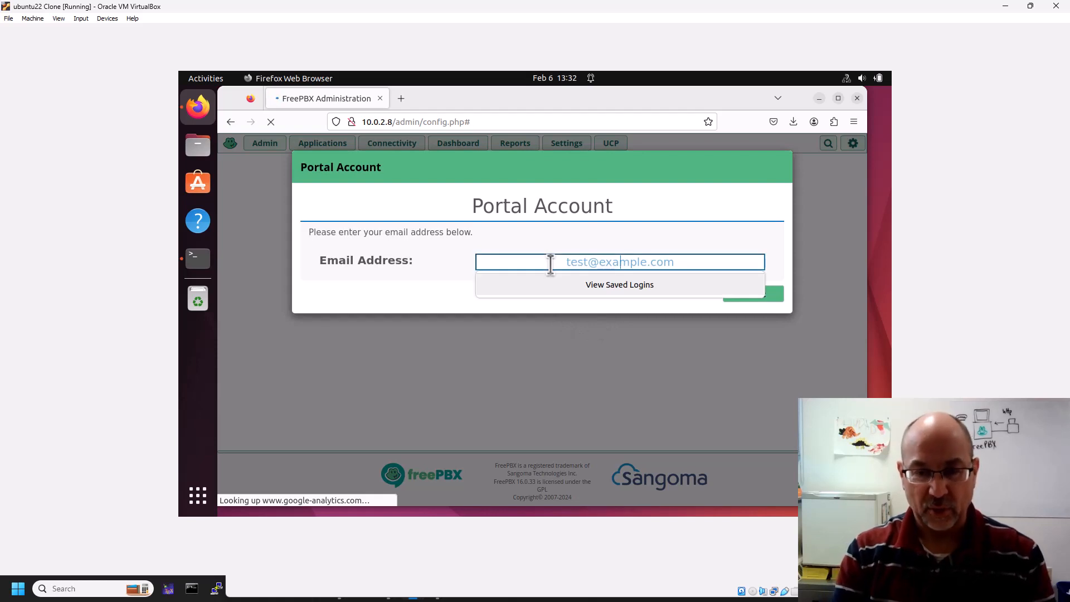
key("Return")
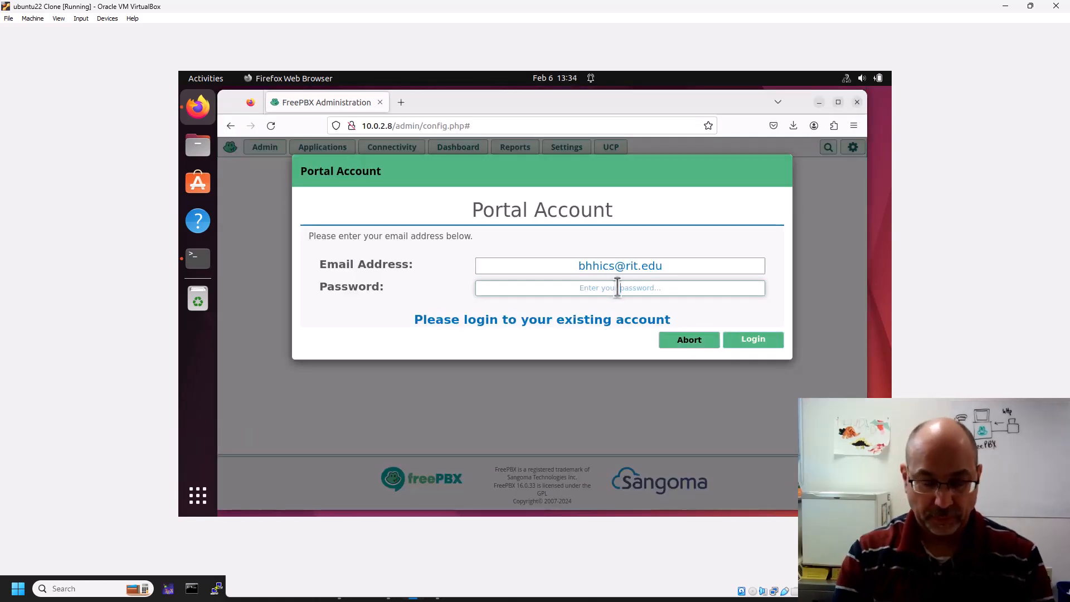
Enter the portal password and sign in to the existing Sangoma account.
left_click(617, 288)
type("************")
key("Return")
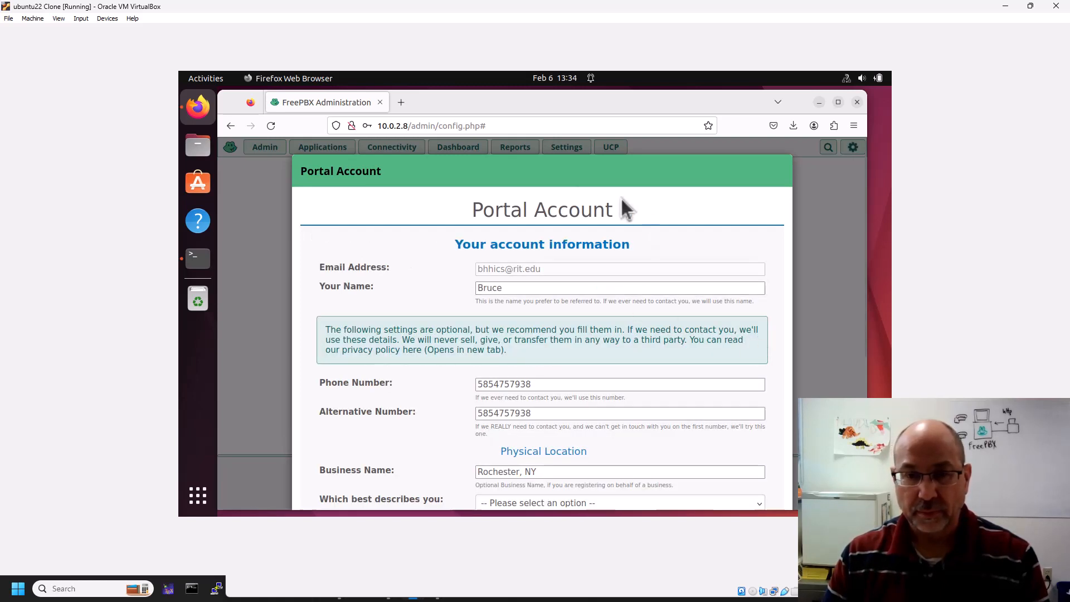
scroll(586, 204, "down", 5)
left_click(581, 266)
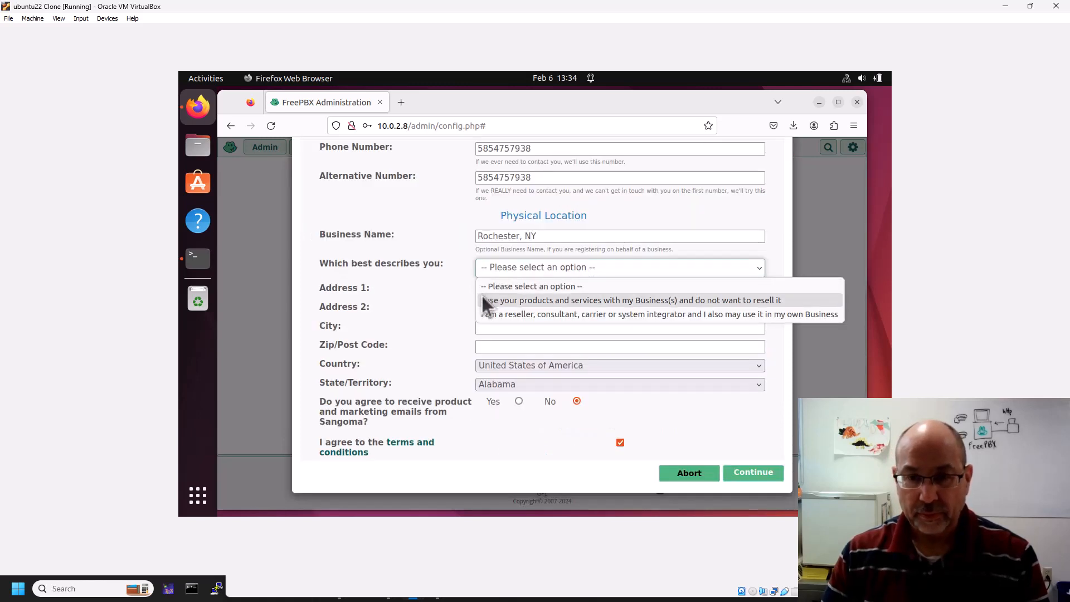
Choose the 'I use your products' description and fill in the street address, city and zip code.
left_click(522, 301)
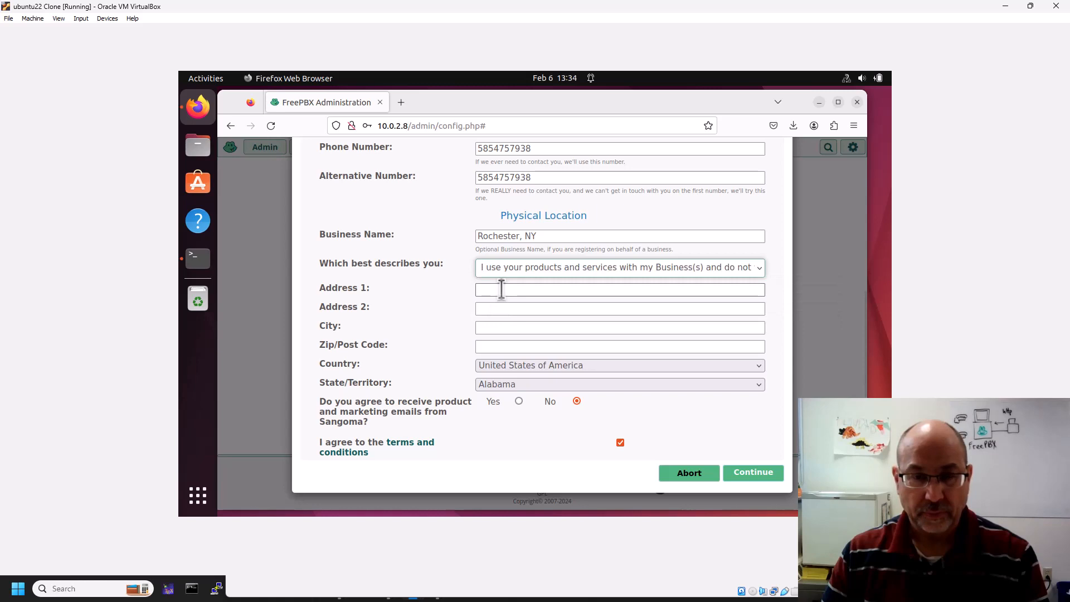
left_click(501, 289)
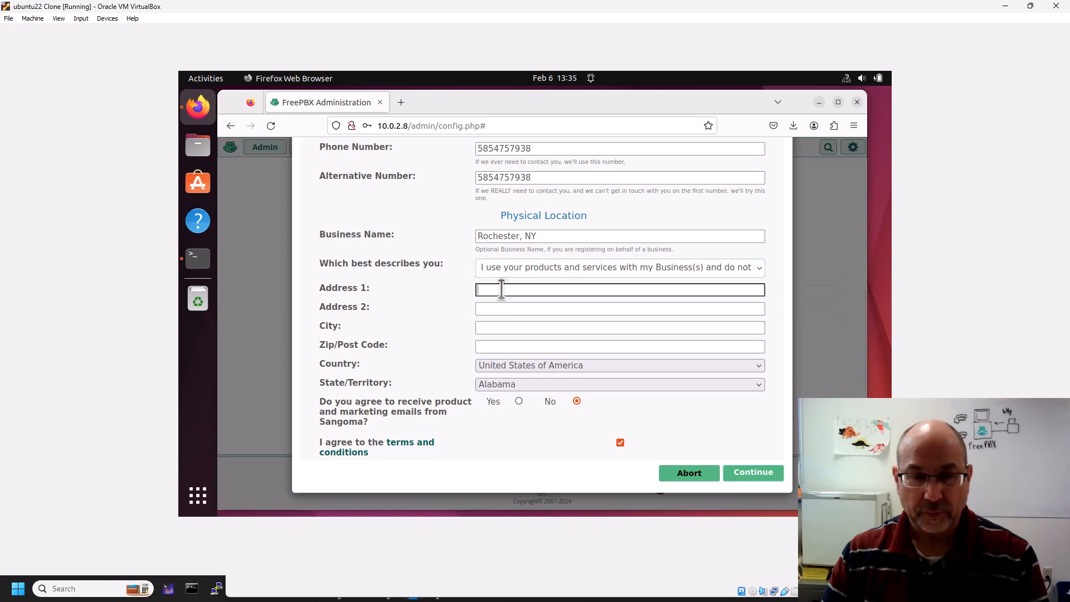
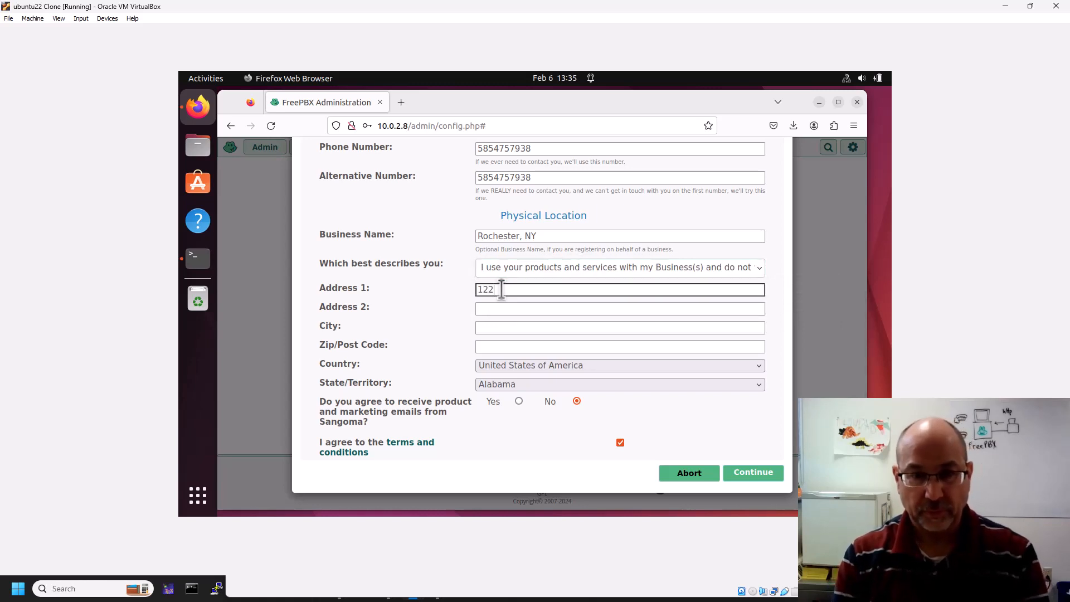
key("Tab")
key("Tab")
type("Roc")
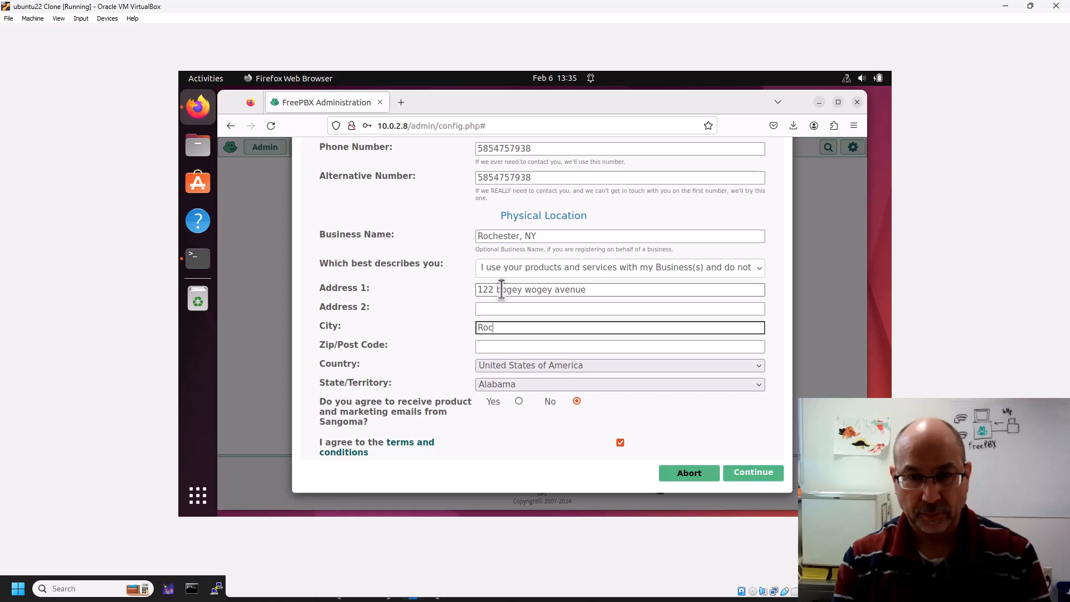
type("hester")
key("Tab")
type("14623")
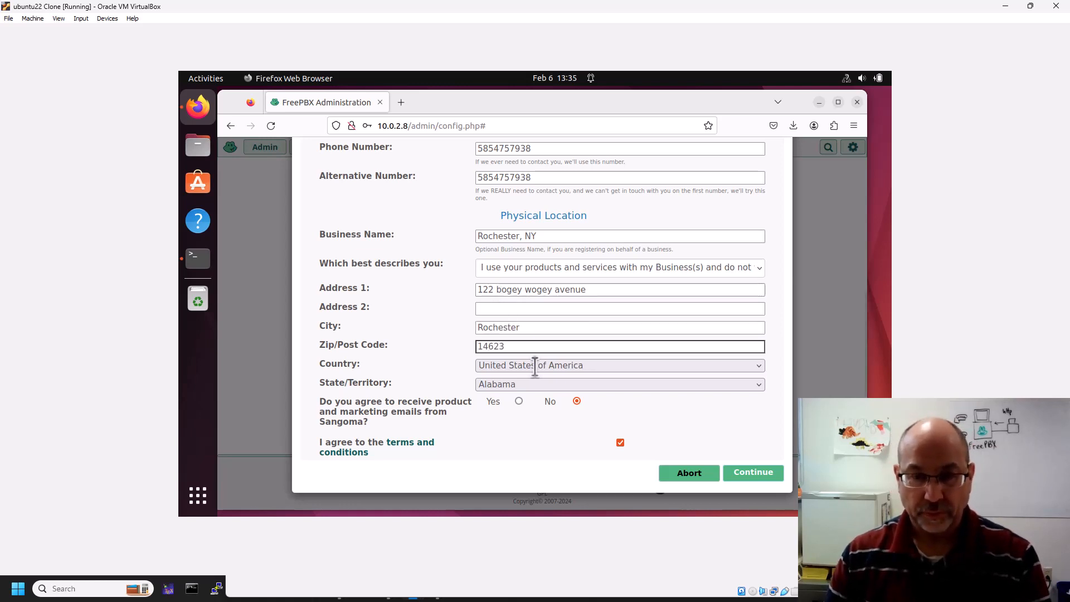
Pick the state, submit the portal account details, and decline saving the login.
left_click(541, 384)
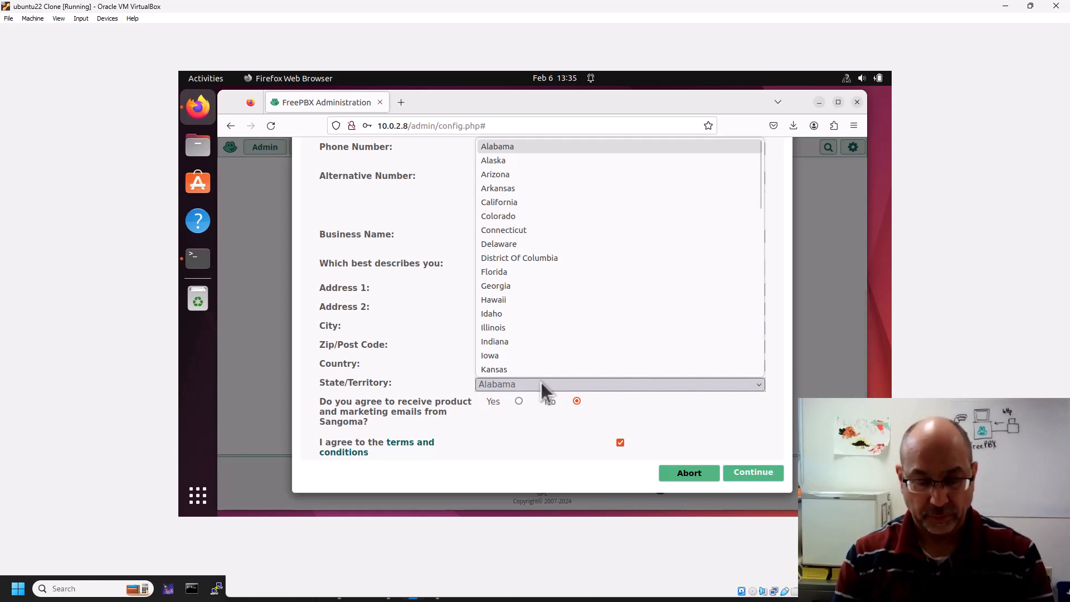
key("n")
key("n")
key("n")
key("n")
key("n")
key("n")
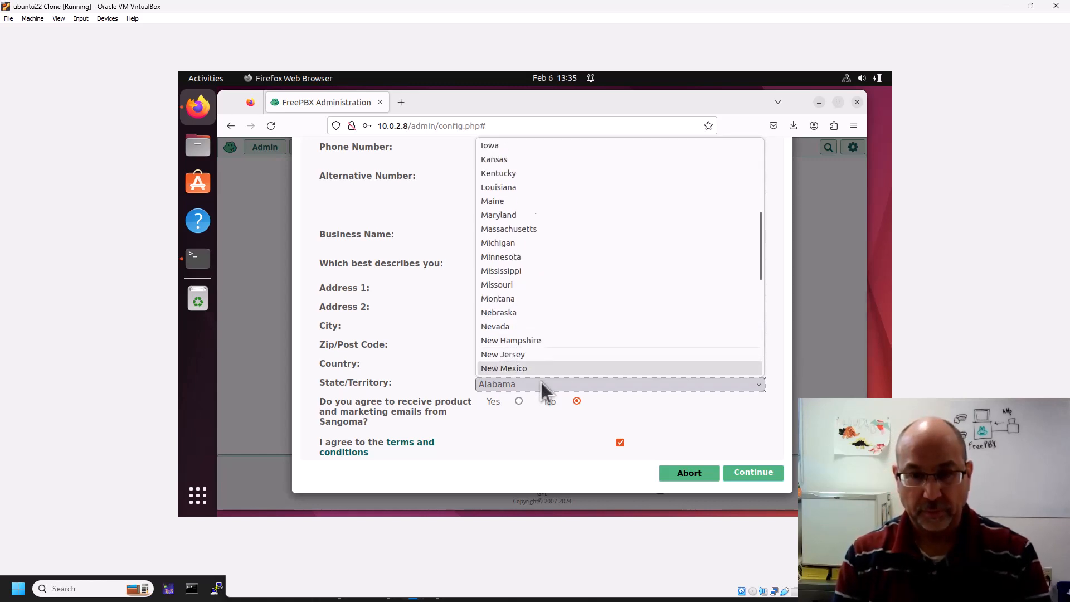
key("Return")
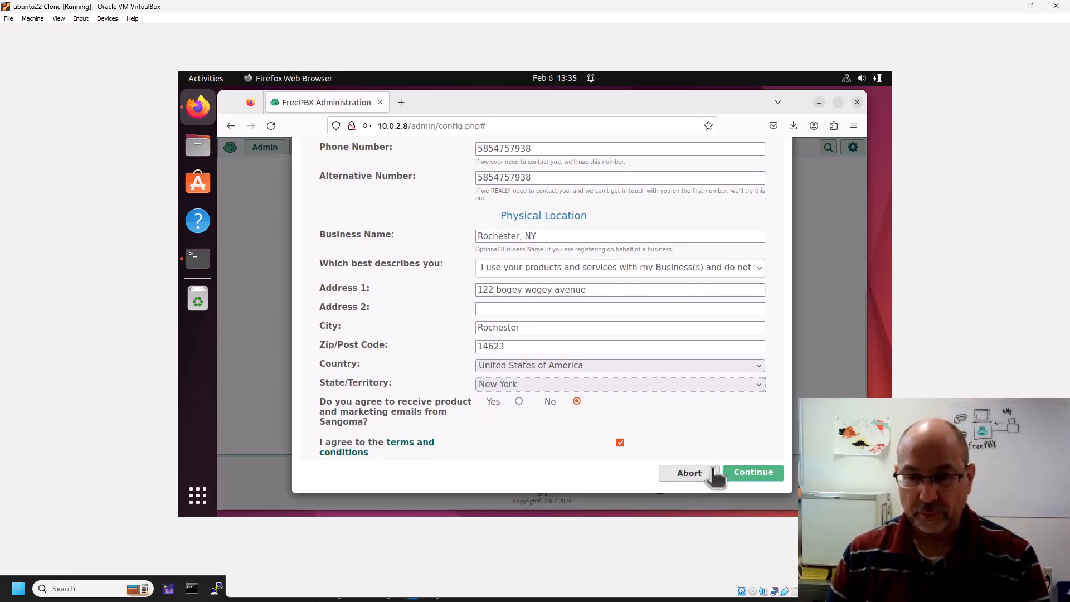
left_click(747, 472)
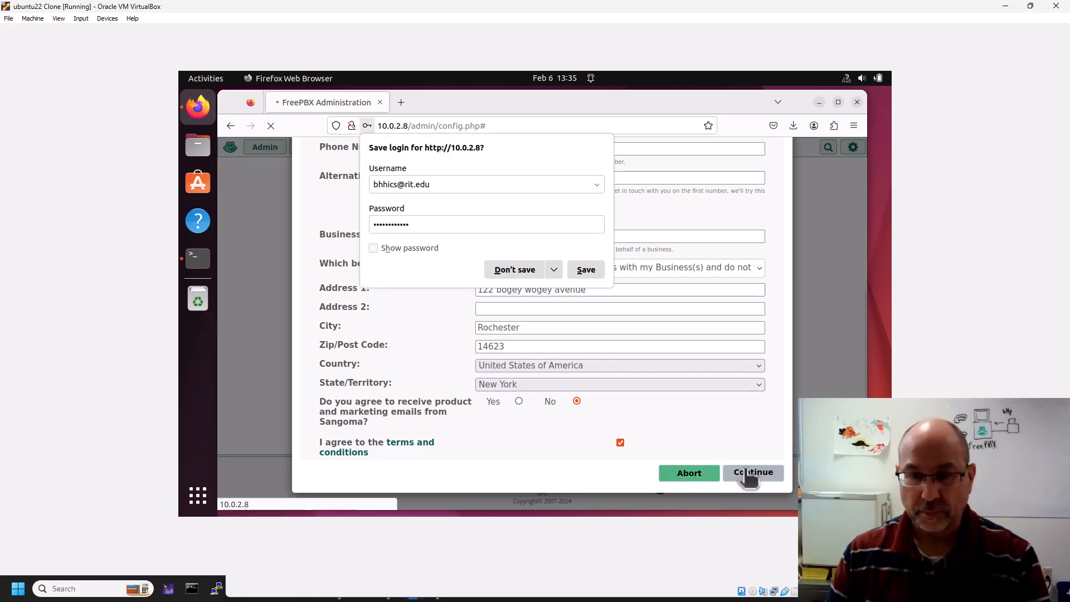
left_click(527, 267)
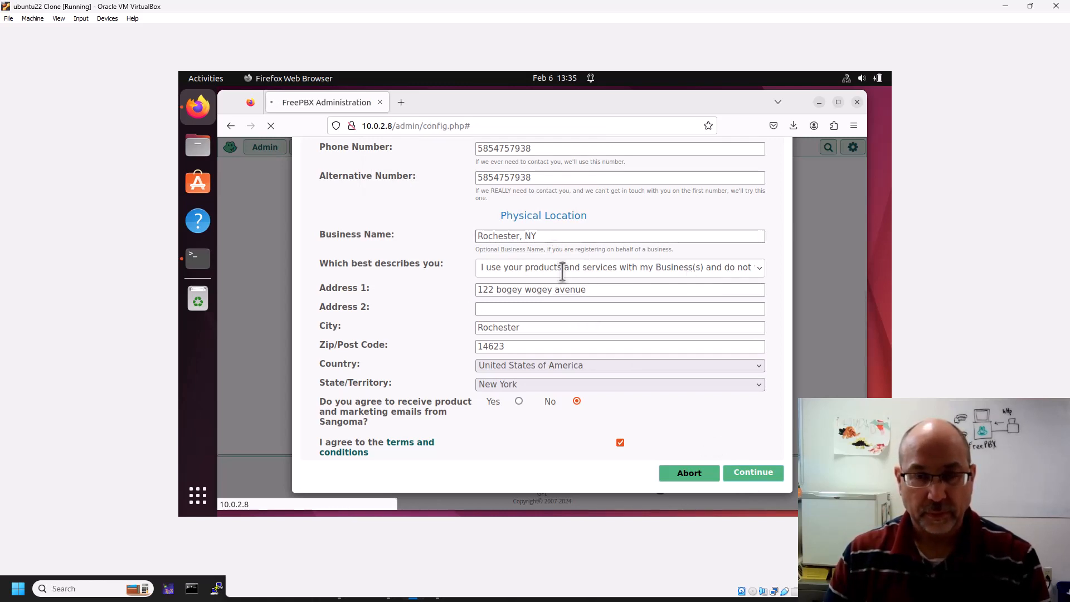
left_click_drag(651, 432, 431, 435)
left_click(445, 437)
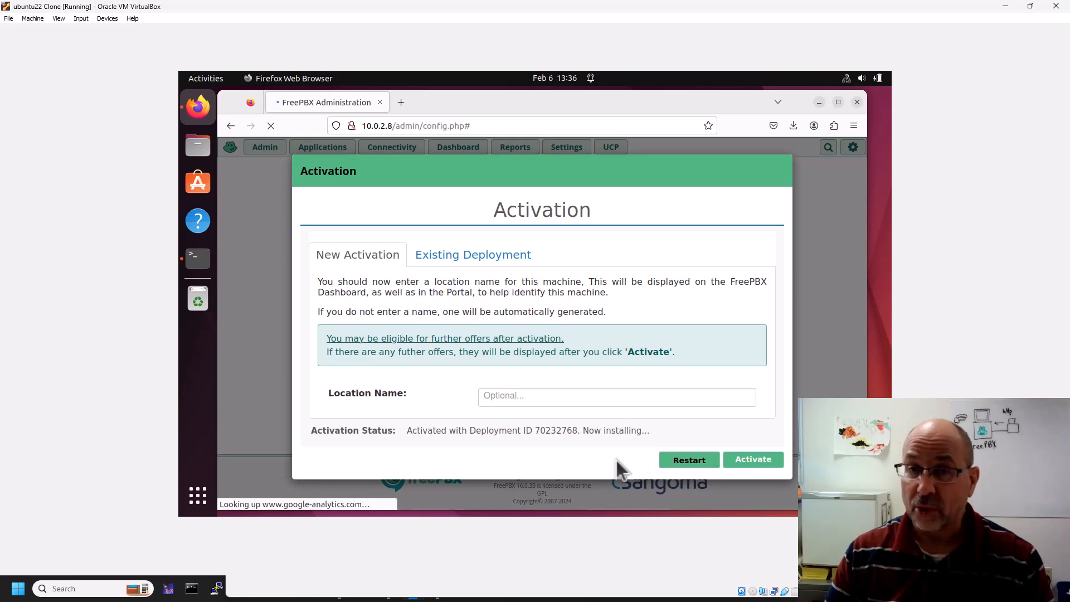
Activate the FreePBX system from the Activation dialog.
left_click(767, 465)
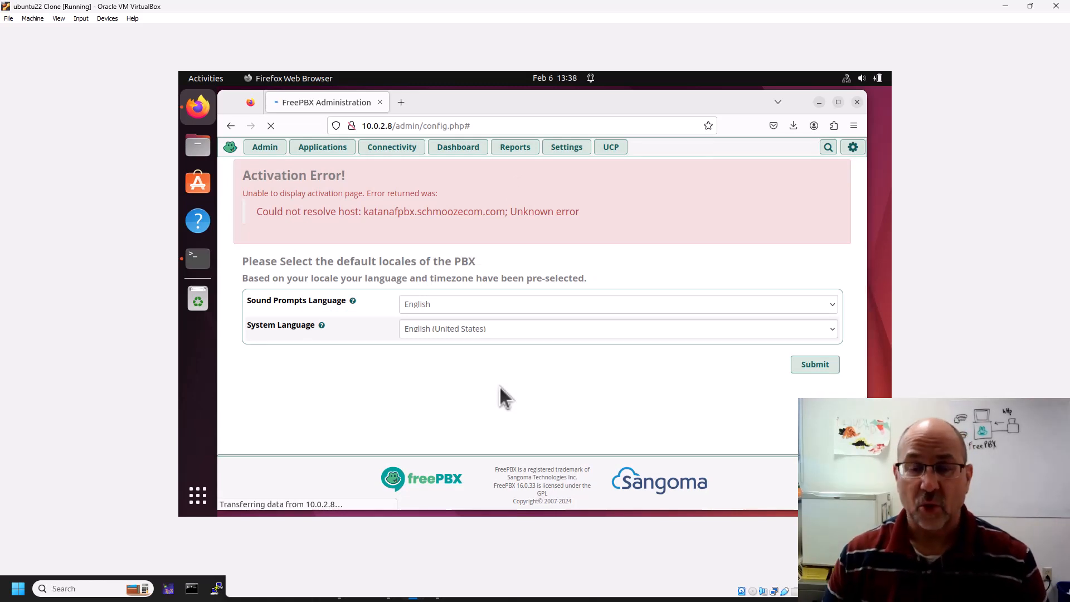
Save the default English locale settings and pass the setup steps.
left_click(814, 364)
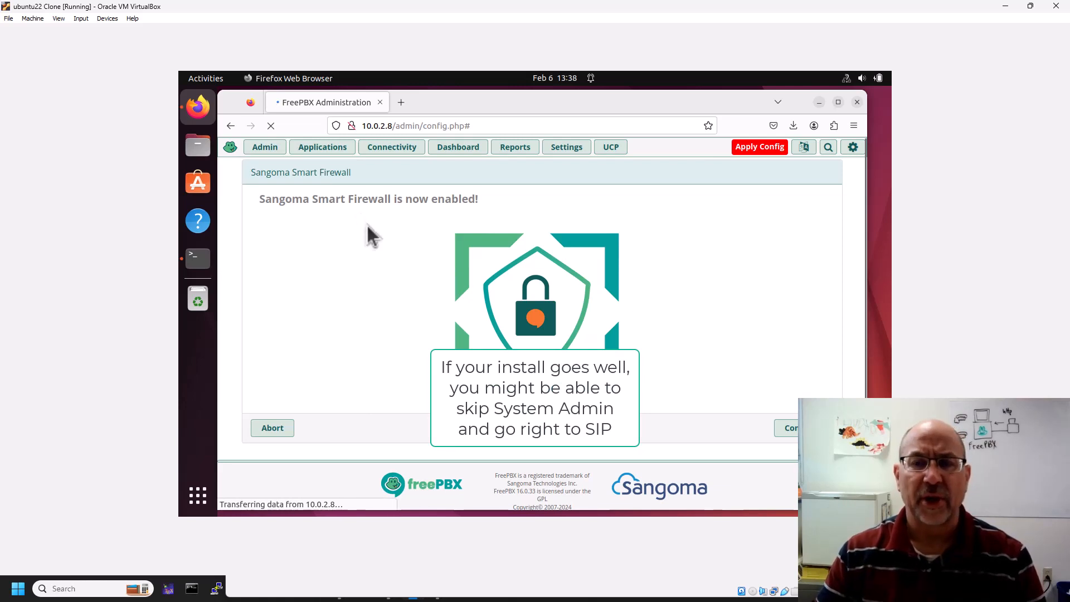
Open Admin > System Admin and decline the SIPStation free trial offer.
mouse_move(269, 148)
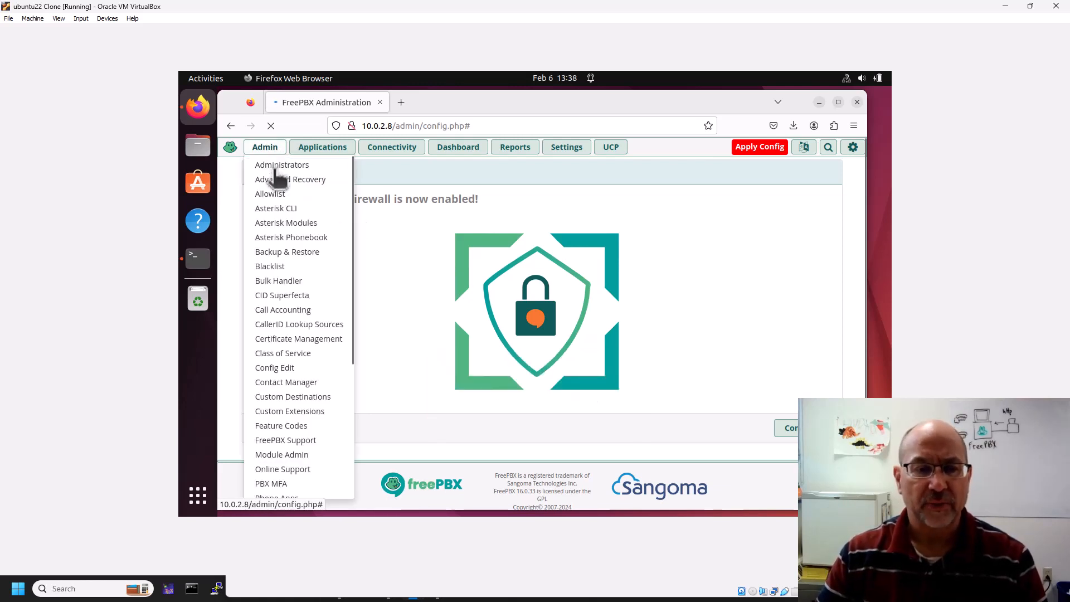
scroll(311, 239, "down", 3)
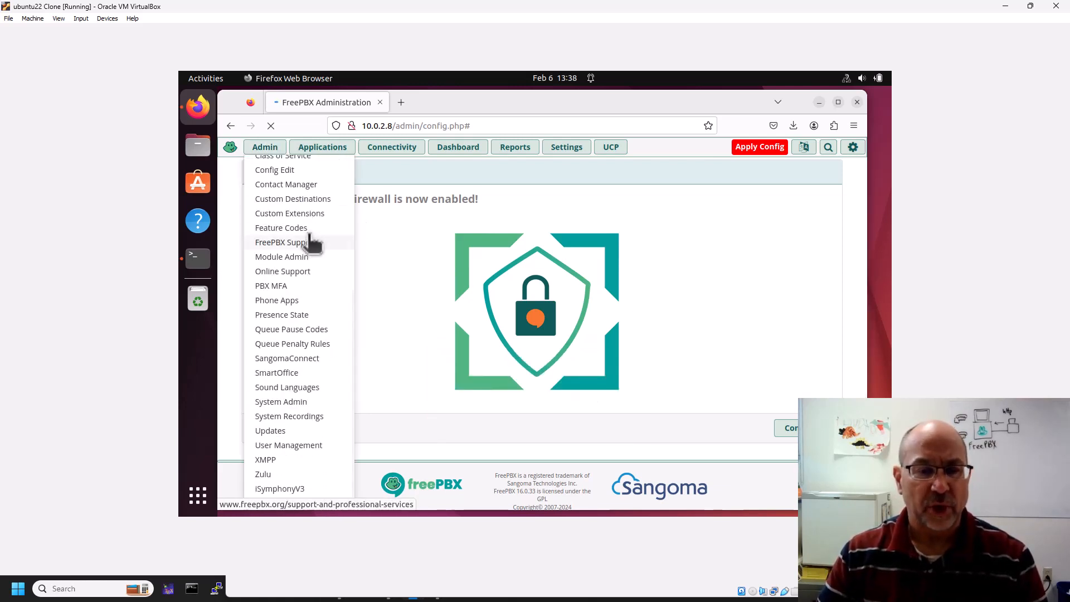
scroll(303, 256, "down", 2)
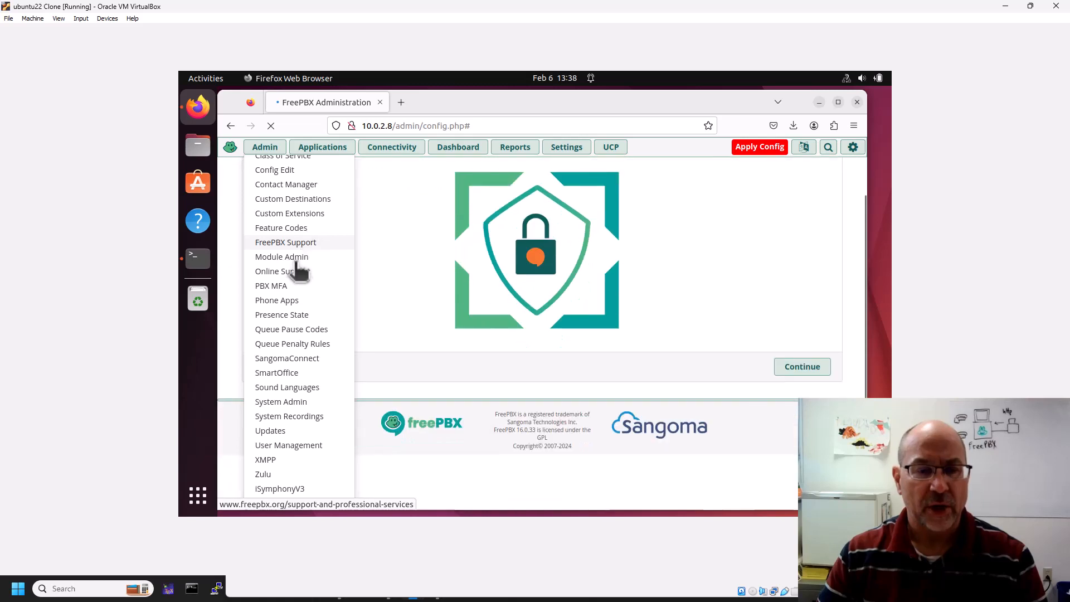
left_click(285, 403)
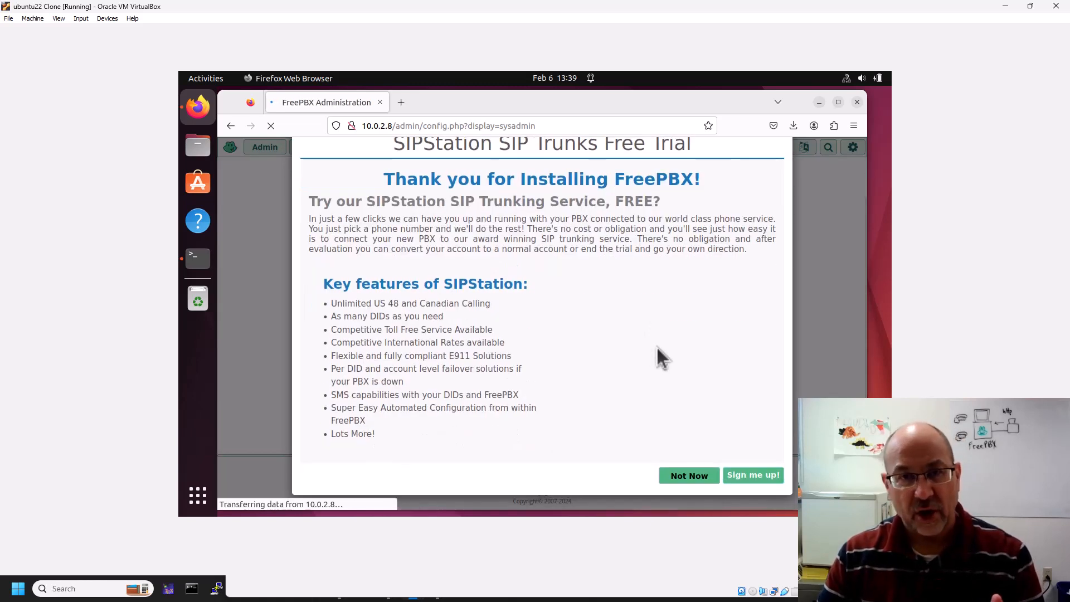
left_click(686, 474)
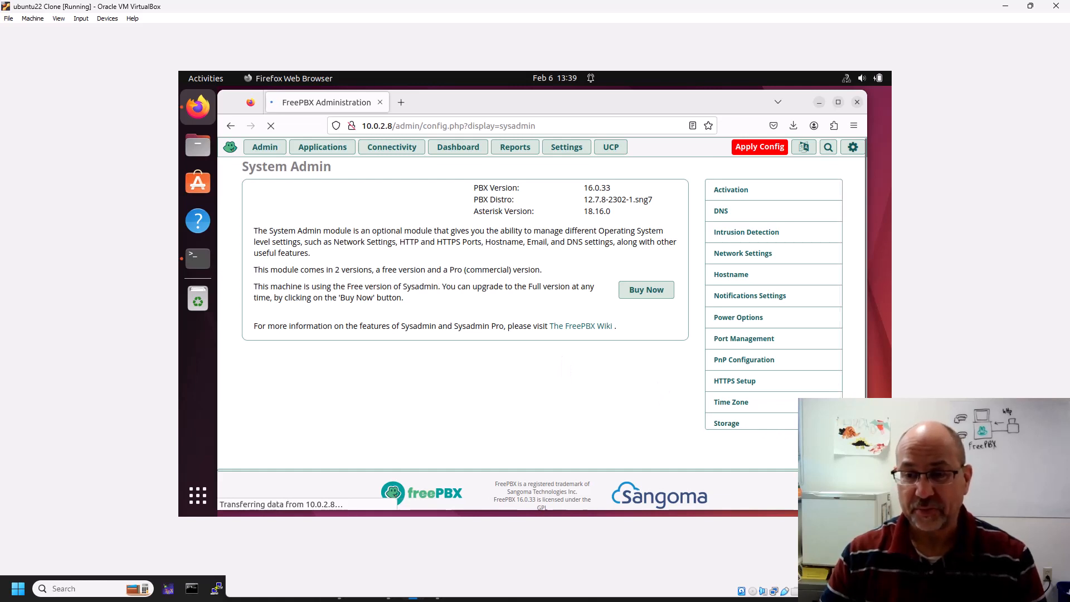
Apply the pending FreePBX configuration changes.
left_click(757, 147)
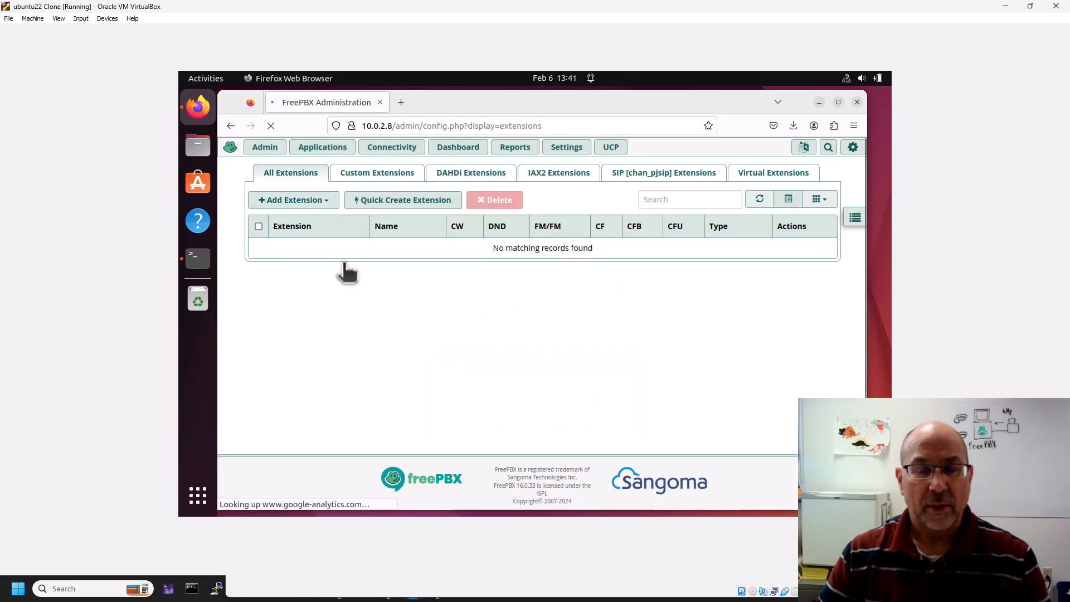
mouse_move(564, 149)
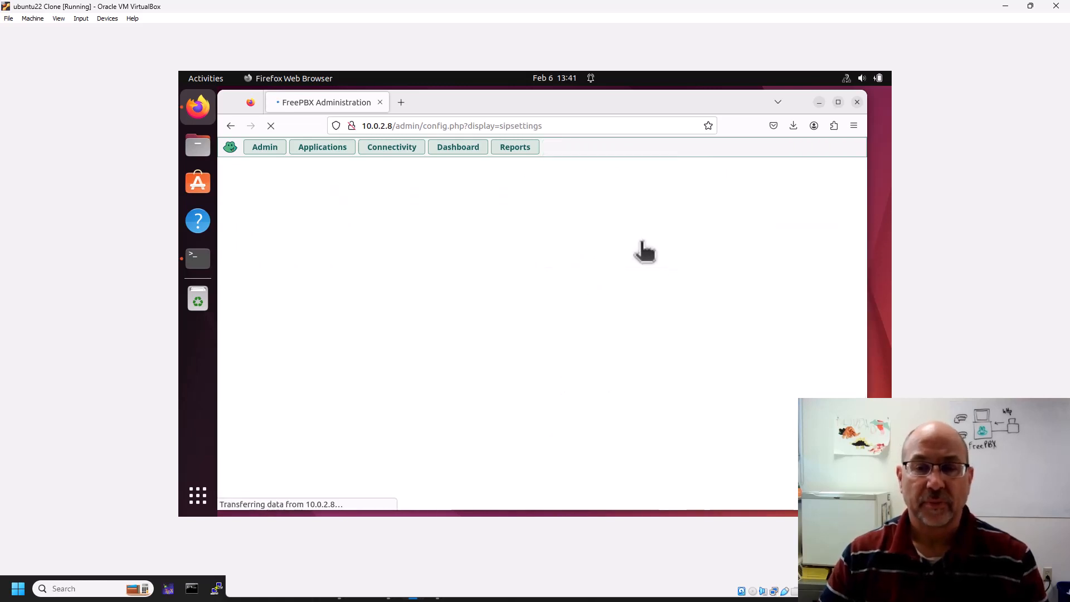
Review the General SIP Settings, including RTP ports 10000–20000 and audio codecs, then switch to chan_pjsip.
scroll(579, 269, "down", 3)
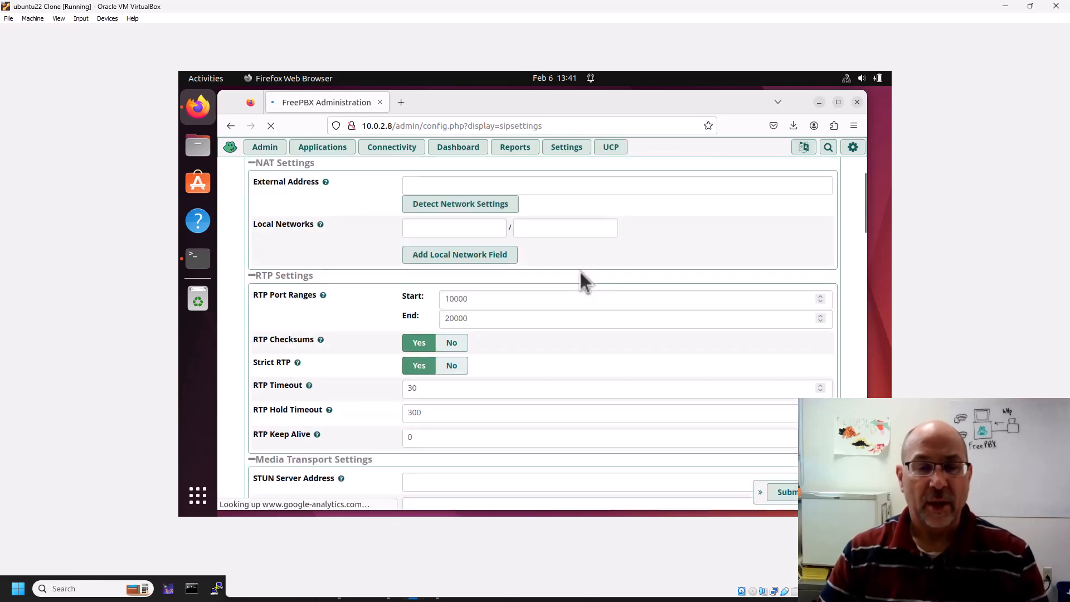
scroll(580, 273, "down", 3)
scroll(581, 272, "down", 8)
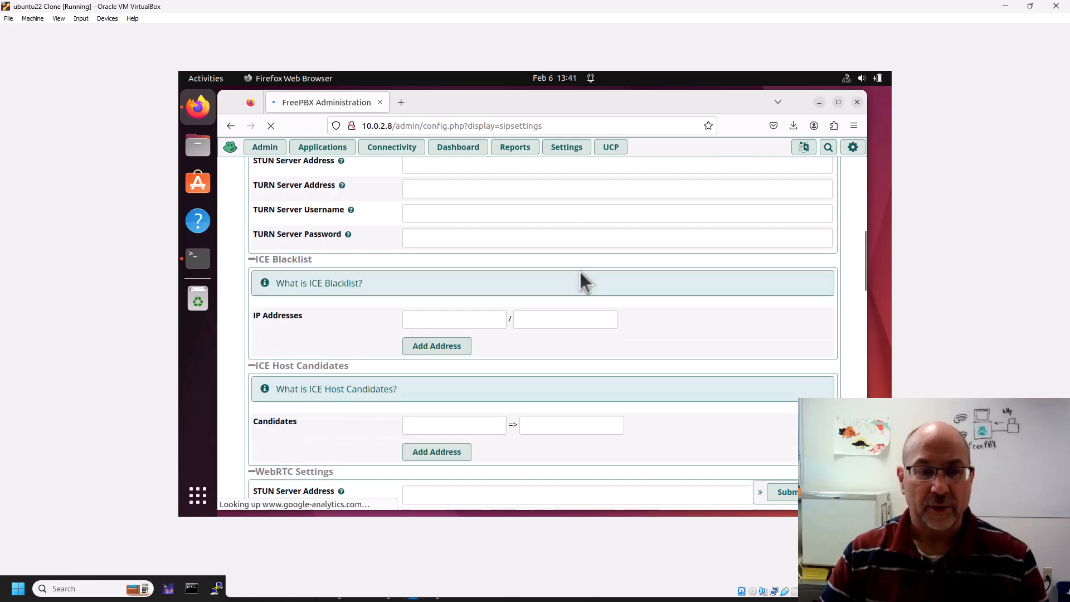
scroll(584, 289, "down", 2)
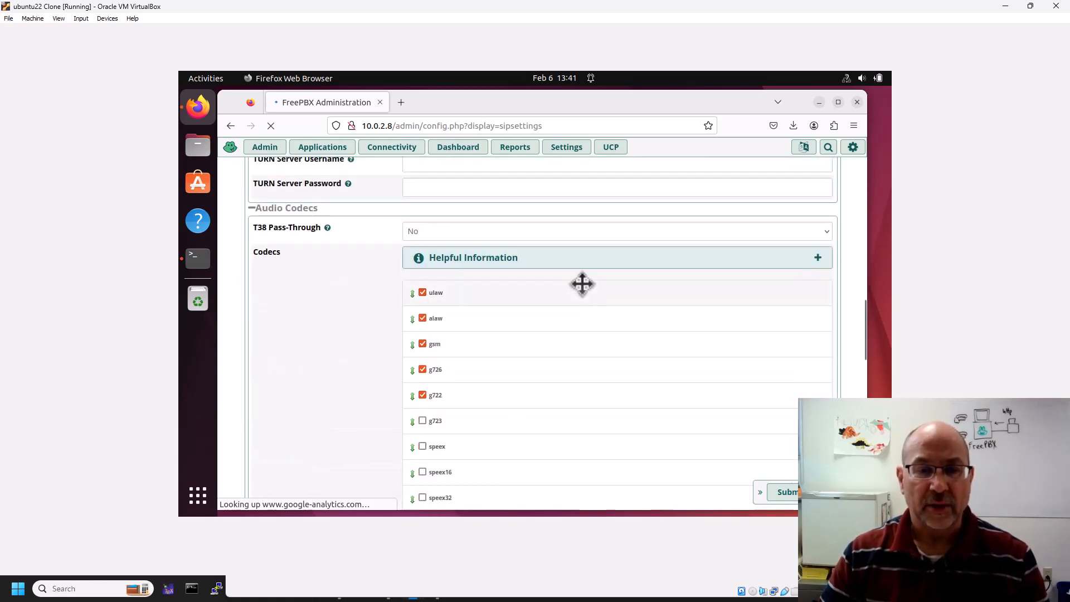
scroll(582, 283, "down", 15)
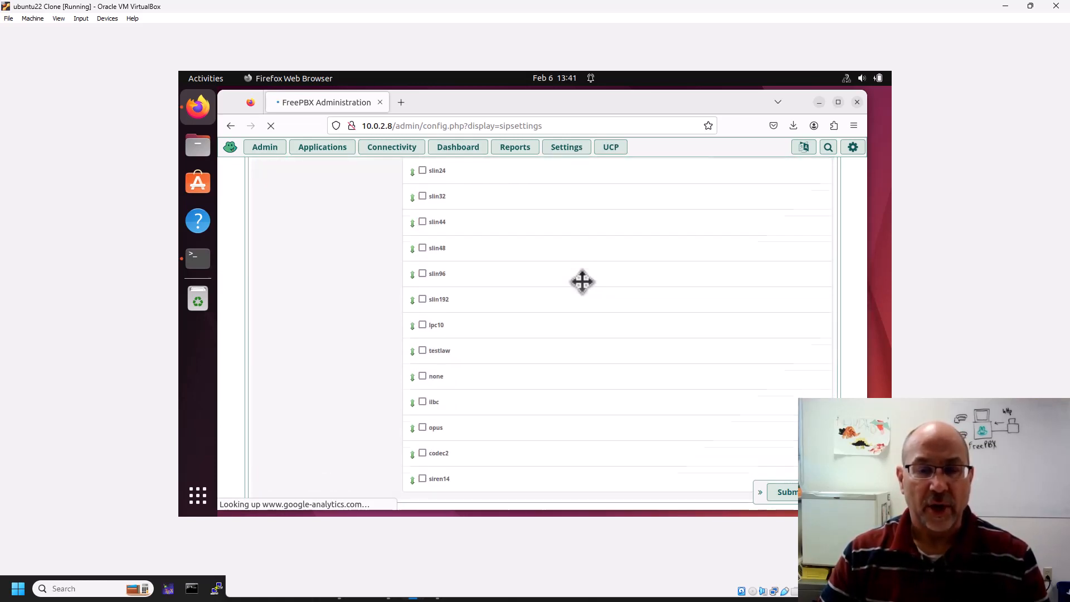
scroll(582, 282, "up", 18)
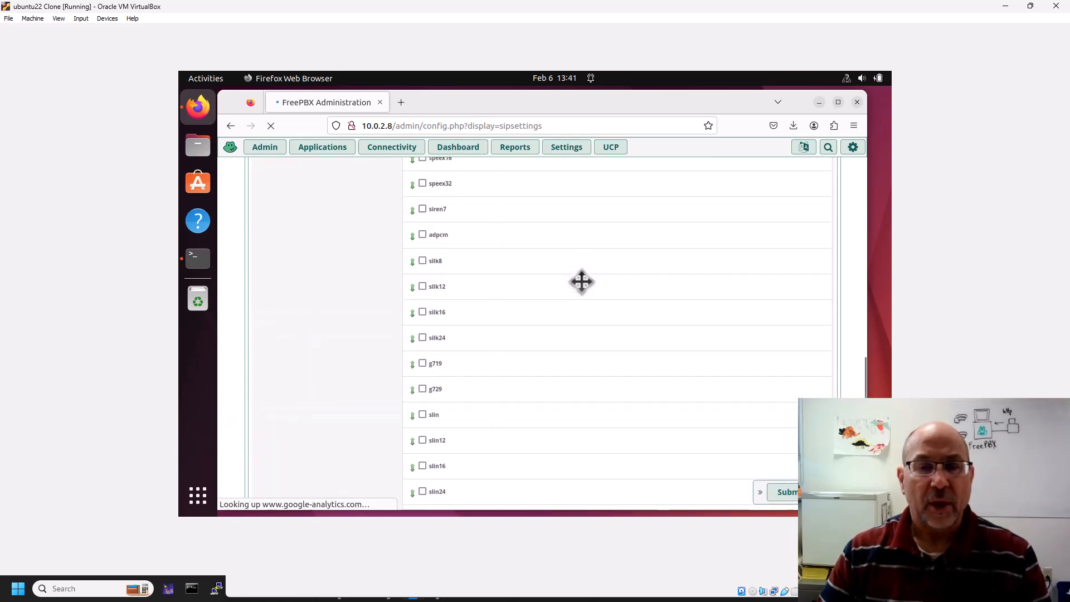
scroll(584, 287, "up", 15)
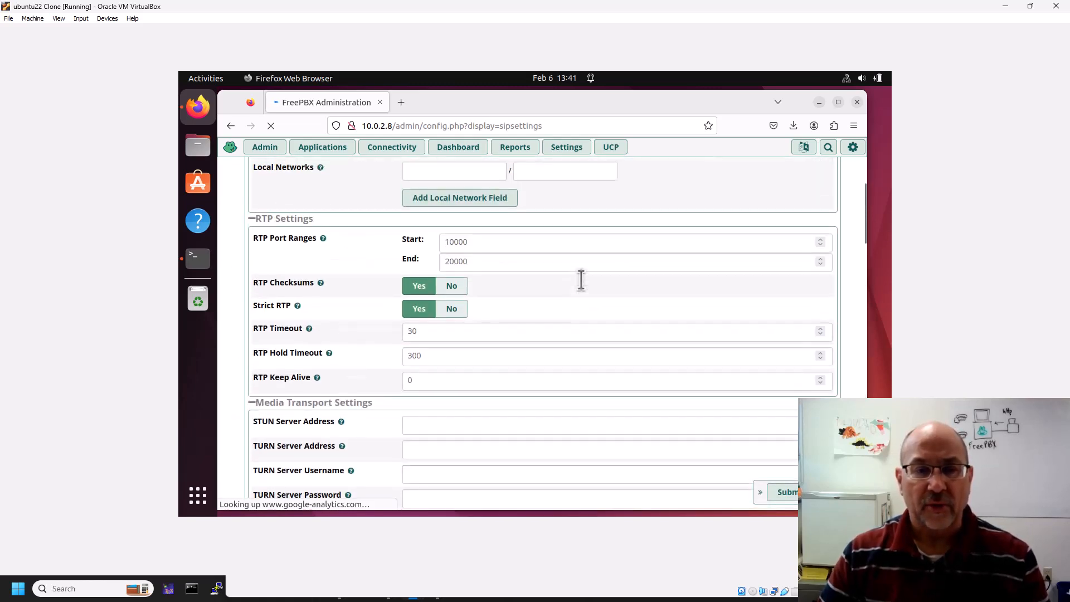
scroll(585, 286, "up", 1)
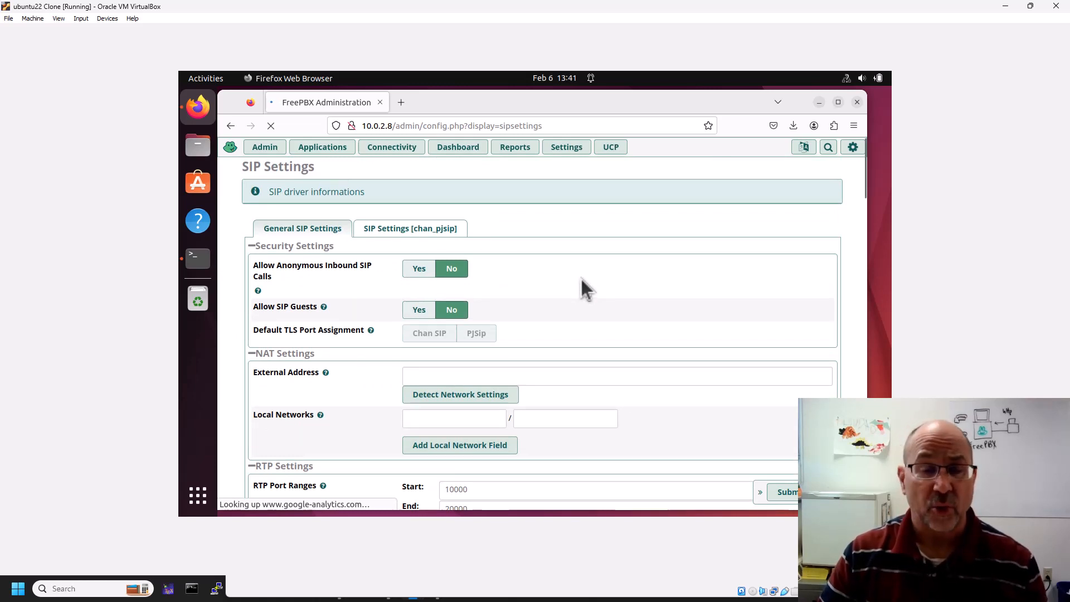
left_click(432, 229)
Enable the tcp and tls 0.0.0.0 PJSIP transports, submit the SIP settings and apply the configuration.
scroll(572, 277, "down", 4)
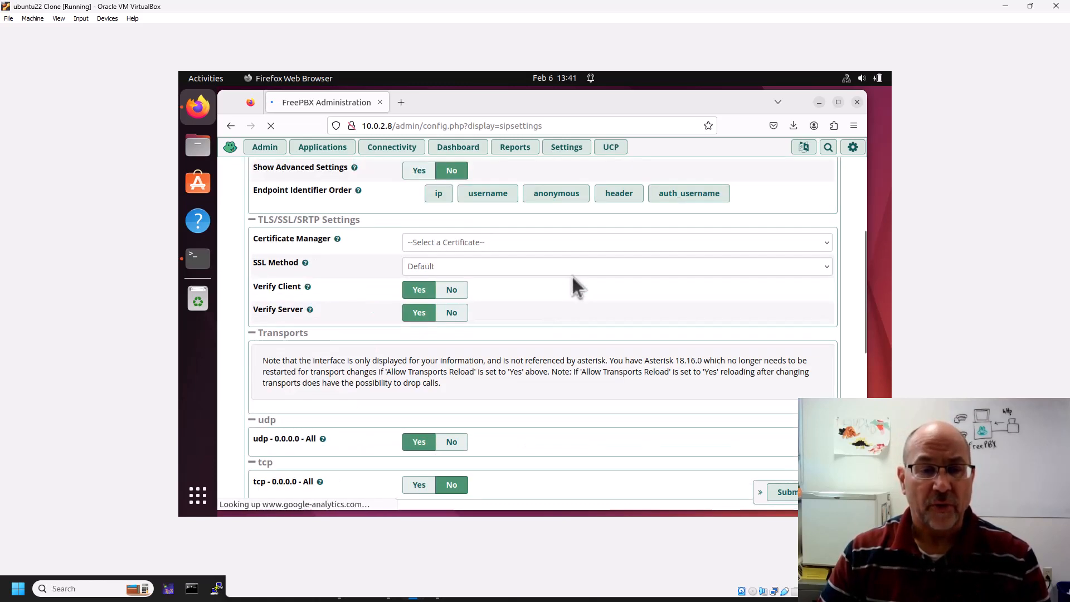
scroll(572, 279, "down", 3)
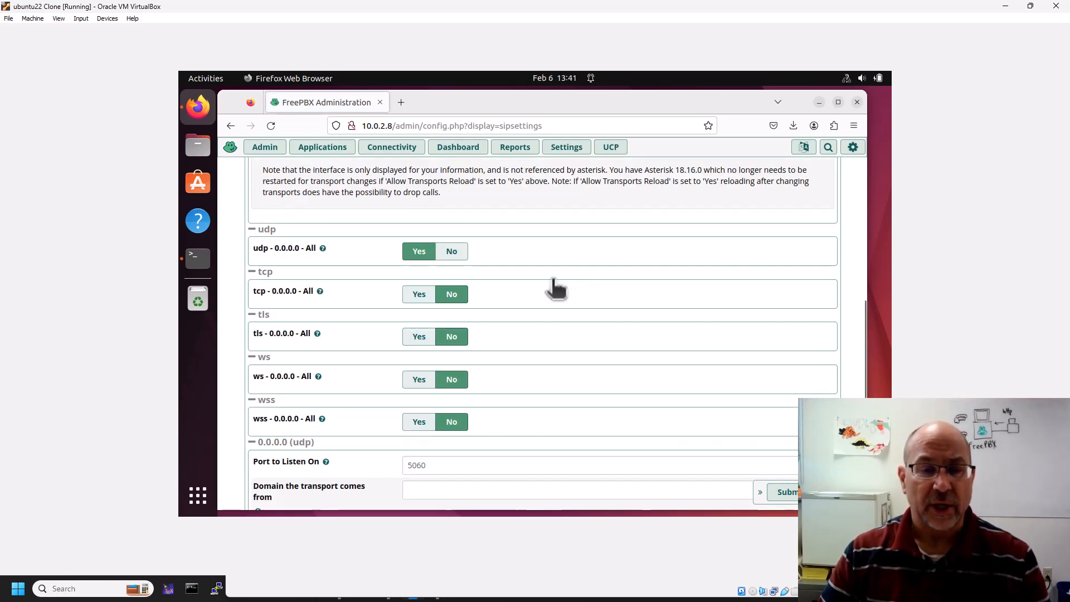
left_click(418, 295)
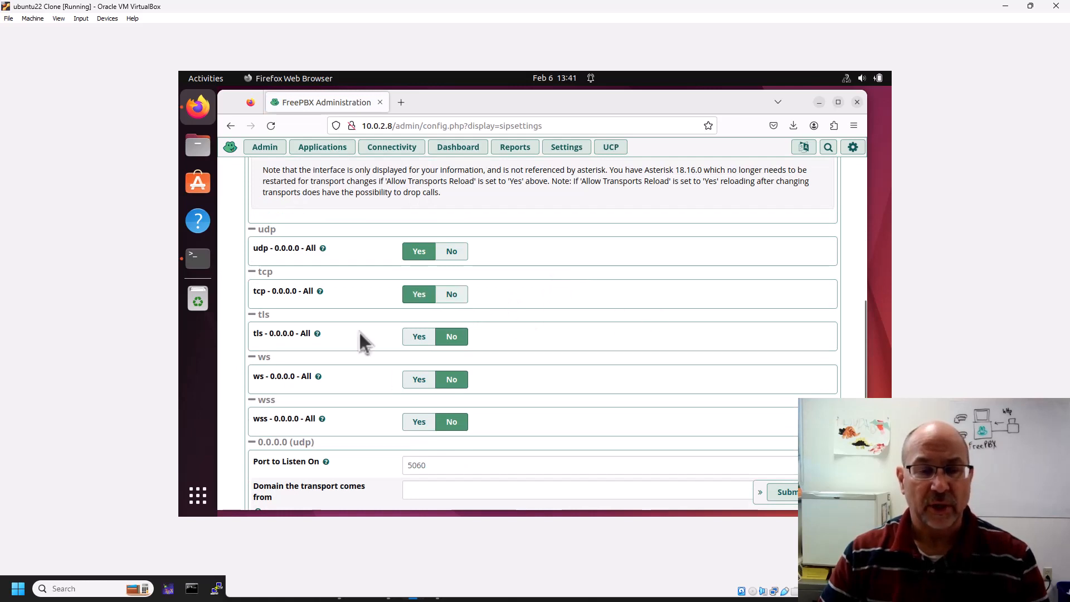
left_click(419, 337)
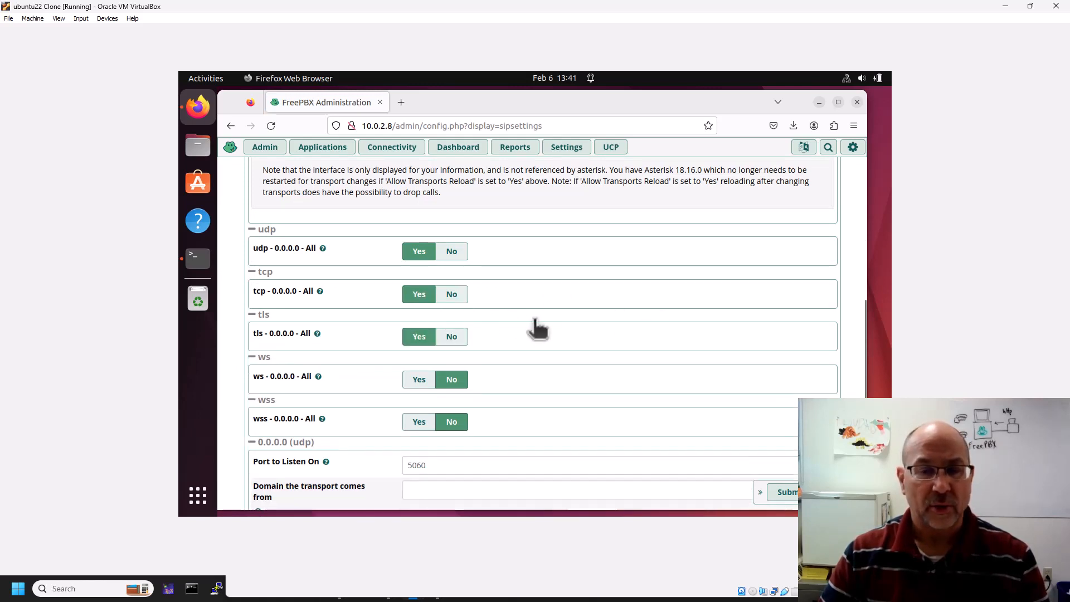
scroll(635, 370, "down", 2)
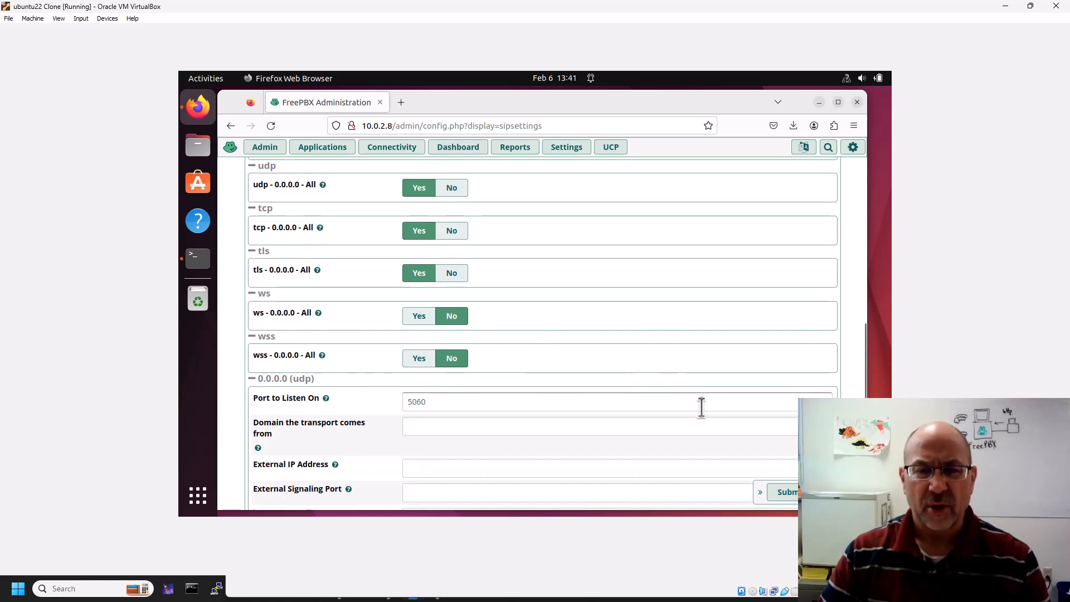
left_click(780, 492)
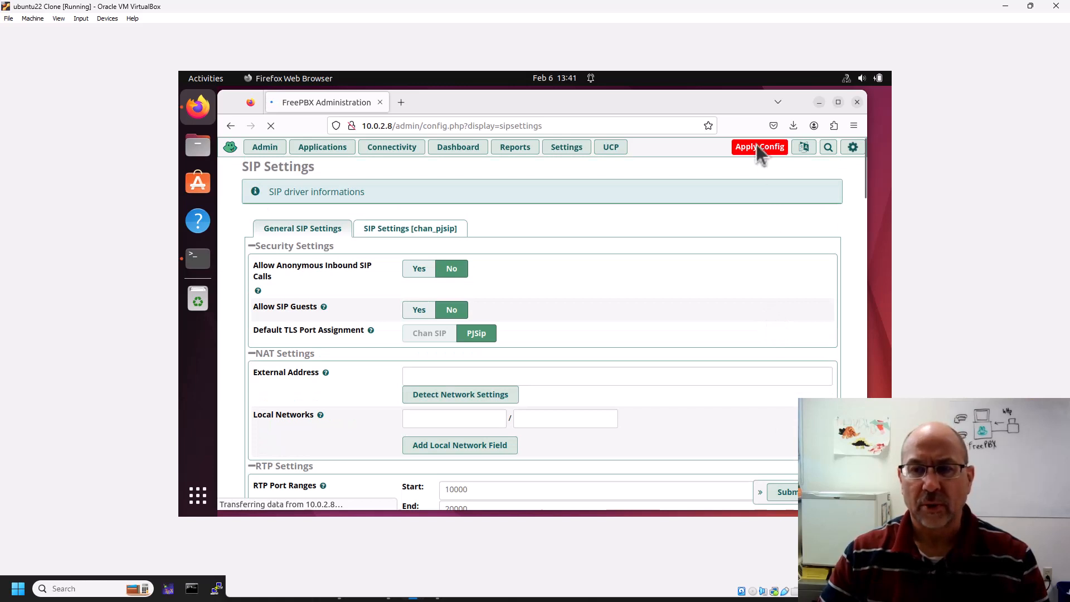
left_click(757, 147)
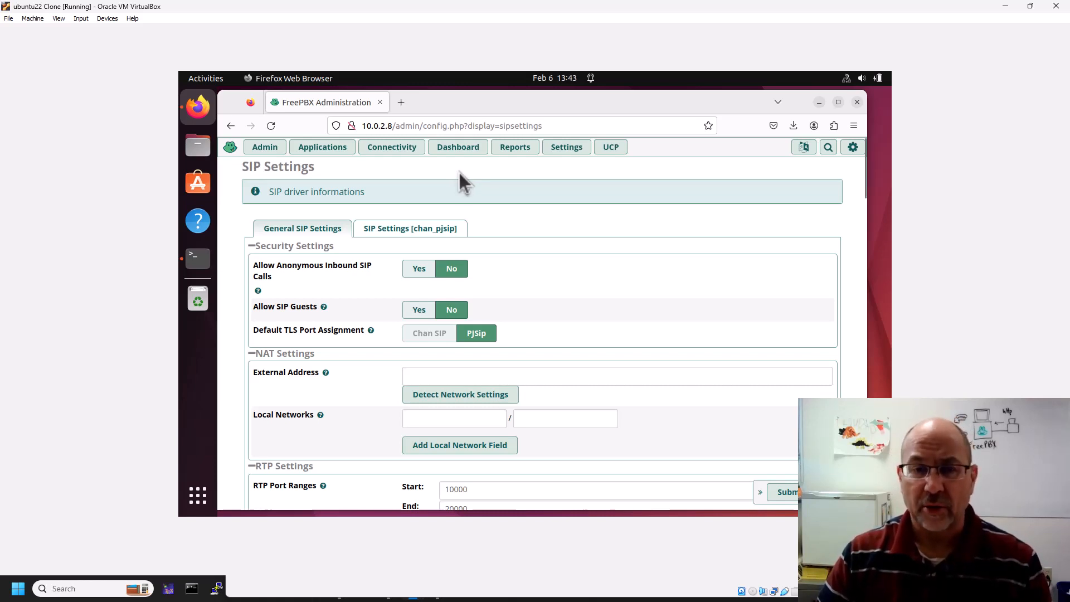
Browse the Connectivity and Applications menus and go to the empty Extensions list.
left_click(394, 149)
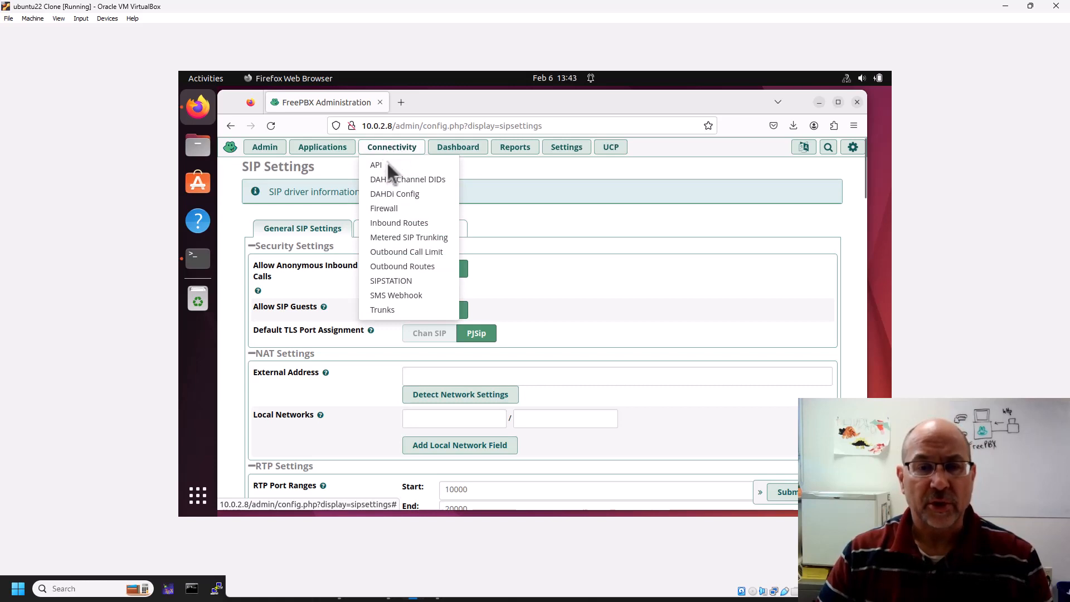
left_click(322, 147)
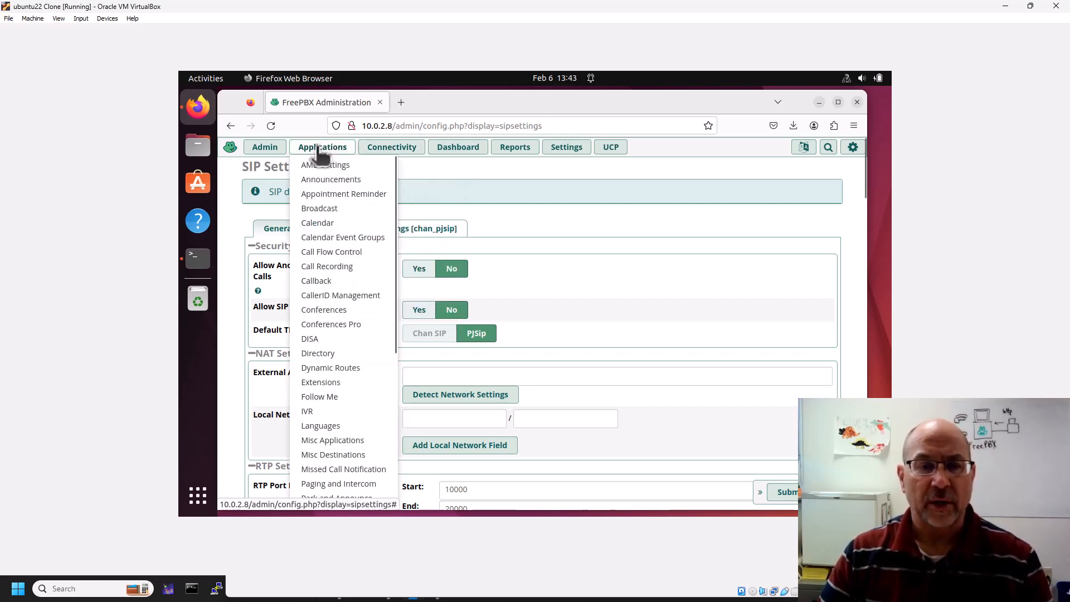
left_click(320, 383)
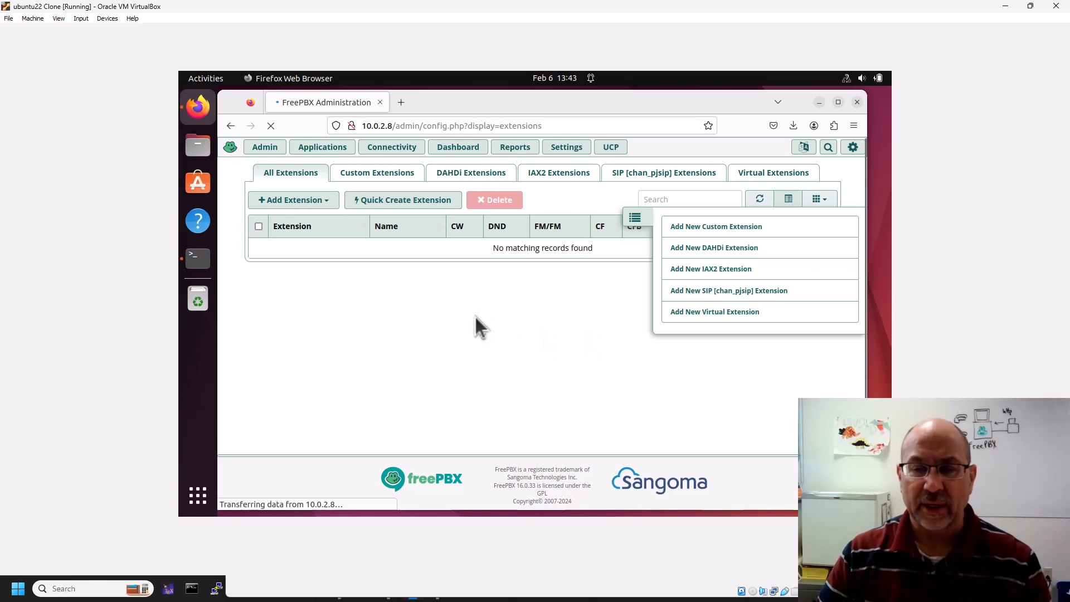
Create a new PJSIP extension 4750001 with display name Adama.
left_click(690, 292)
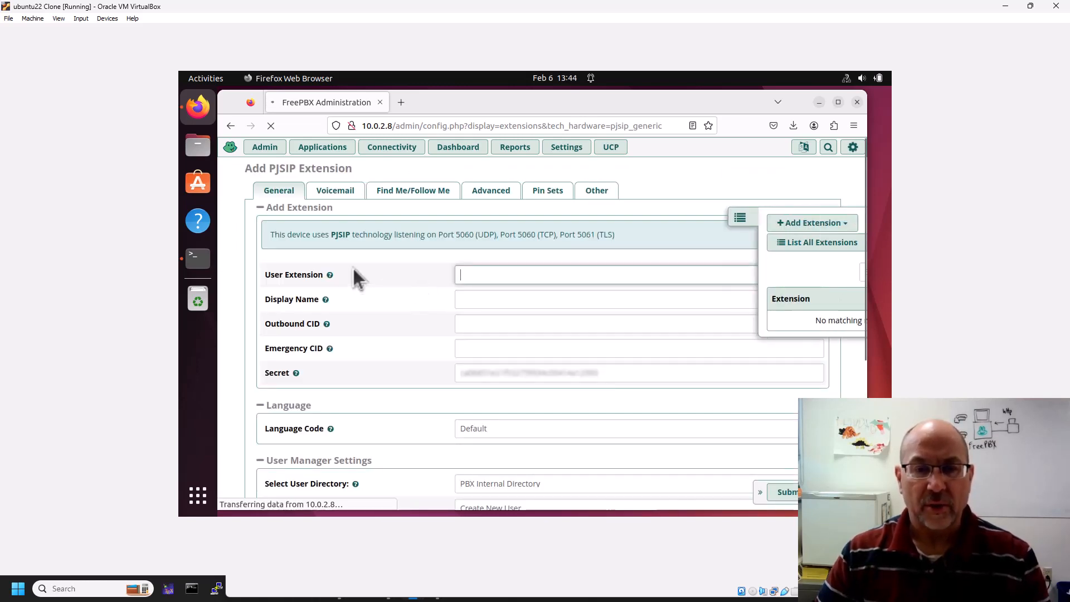
mouse_move(331, 275)
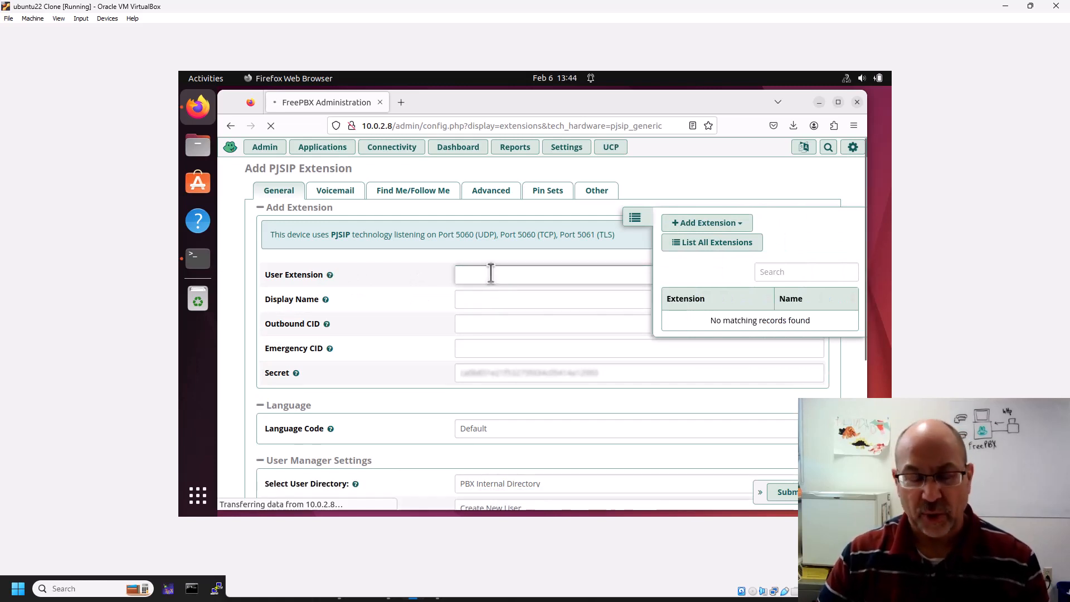
type("47")
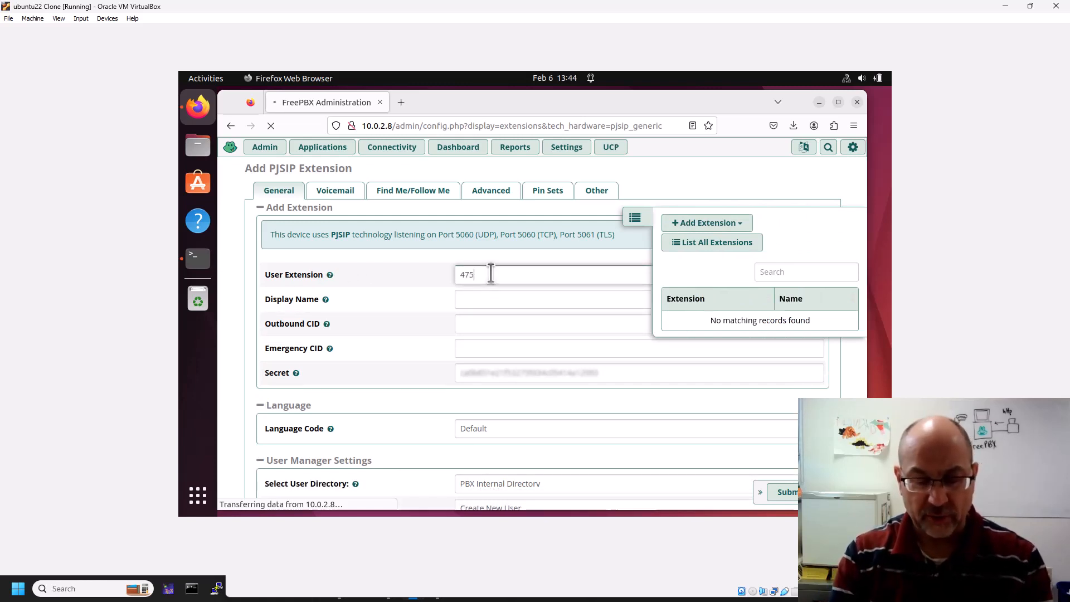
type("500")
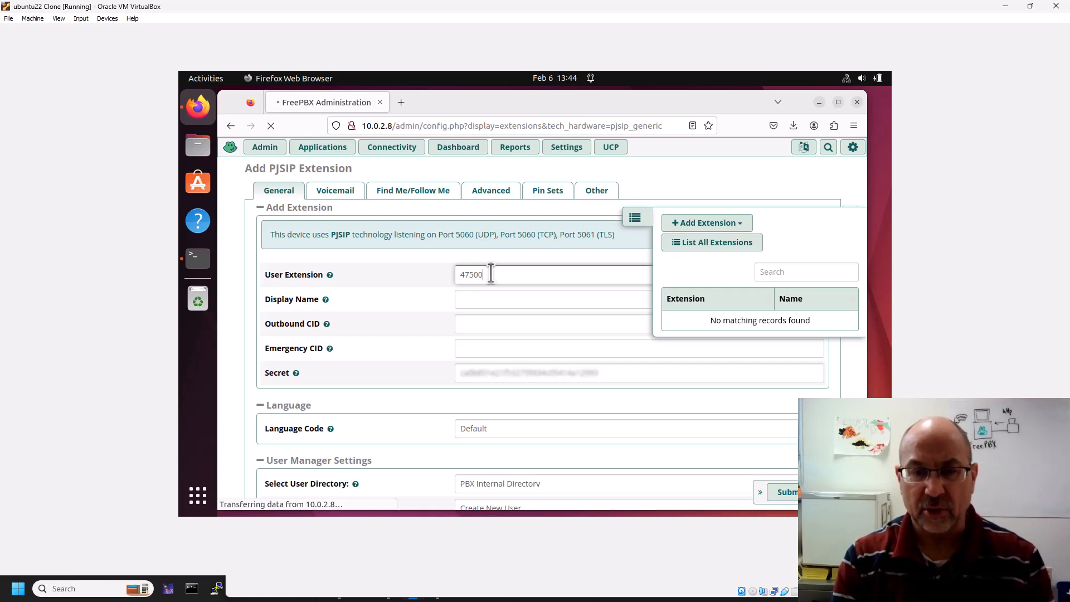
type("01")
left_click(509, 301)
type("Adama")
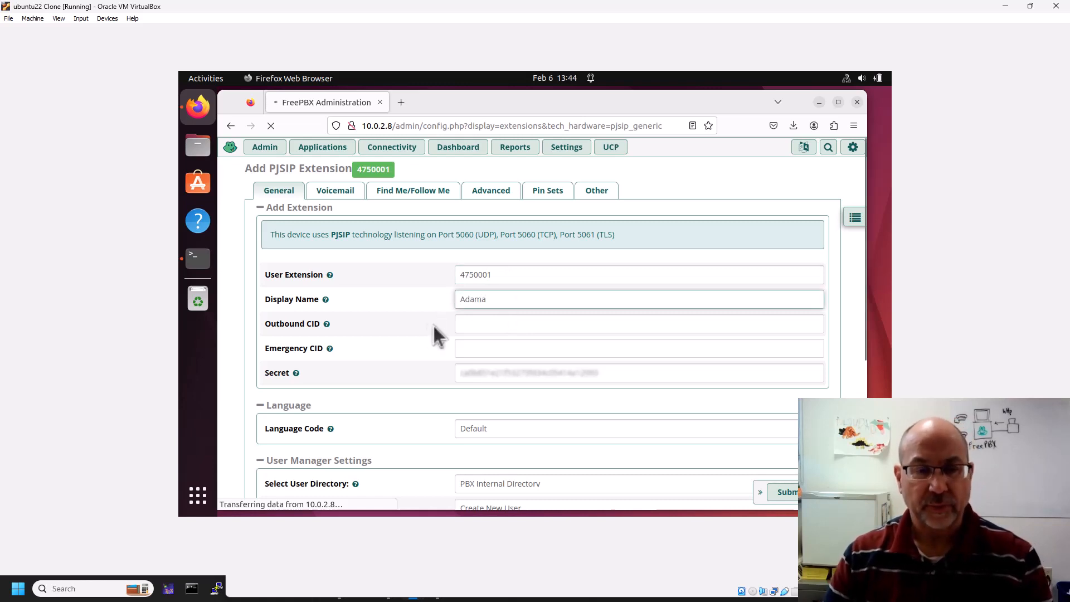
scroll(420, 323, "down", 2)
left_click(477, 257)
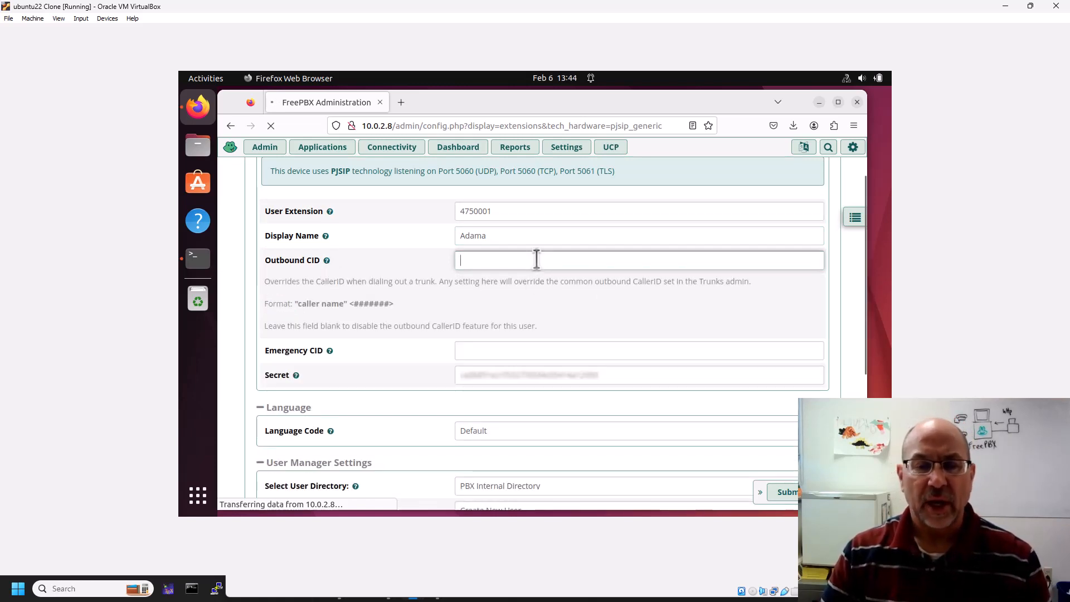
scroll(533, 346, "down", 5)
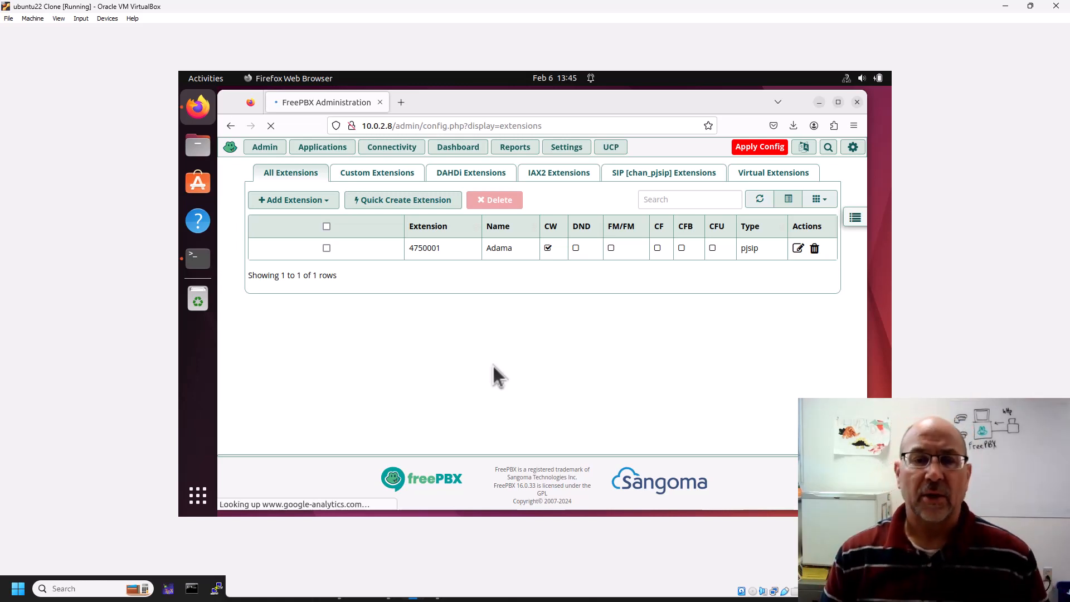
Start a blank Add New SIP [chan_pjsip] Extension form from the Add Extension list.
left_click(324, 202)
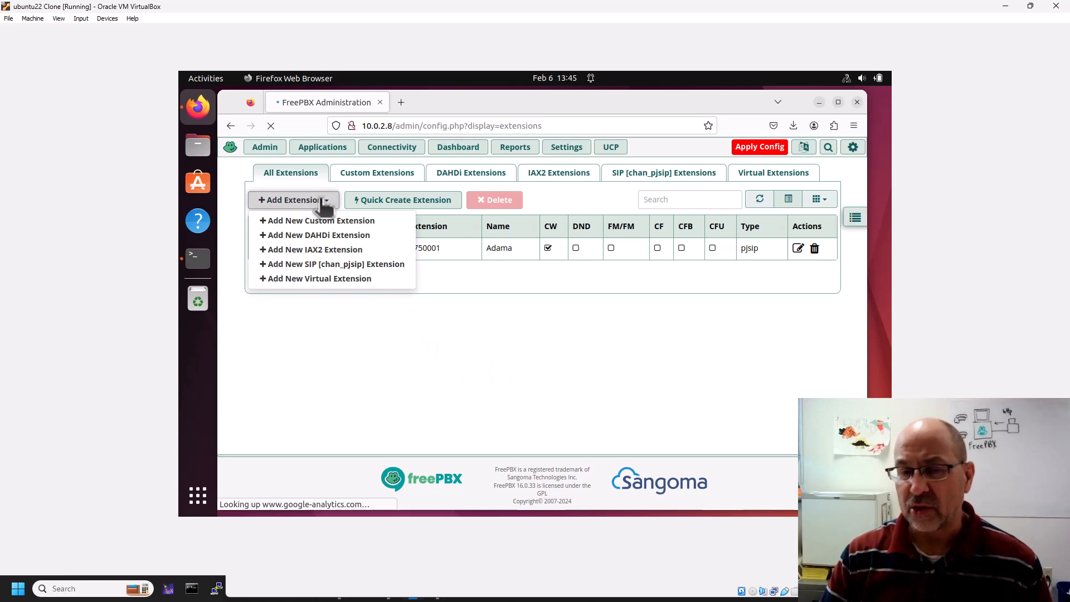
left_click(478, 322)
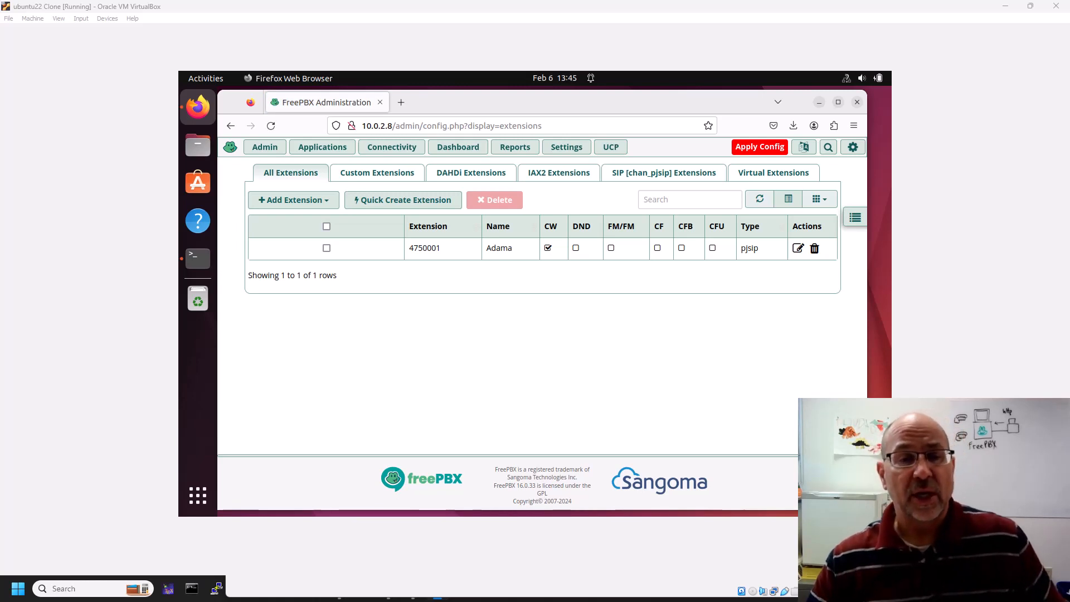
left_click(316, 200)
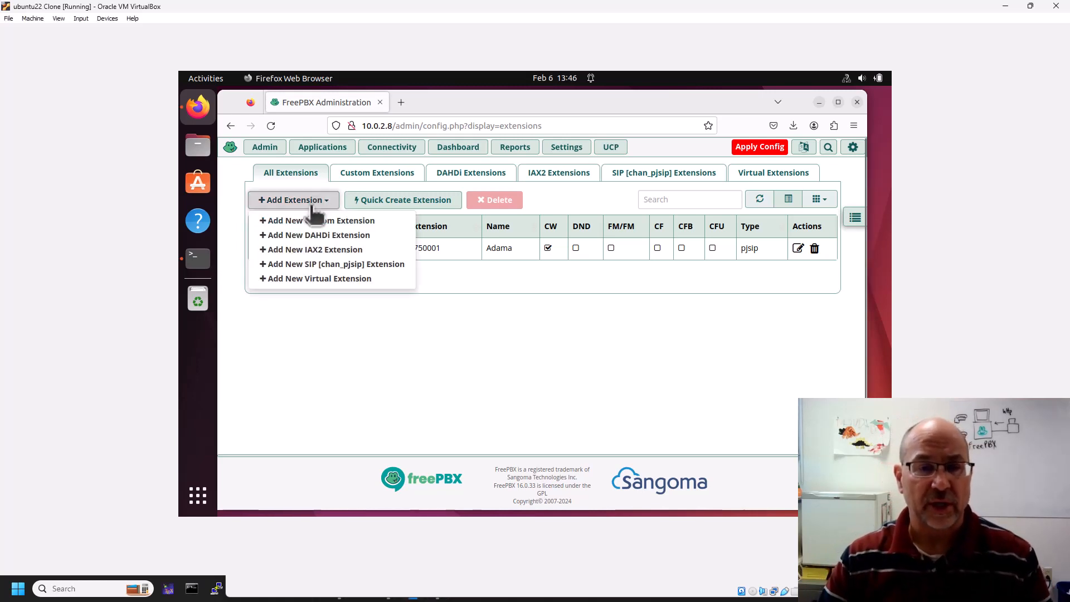
left_click(298, 264)
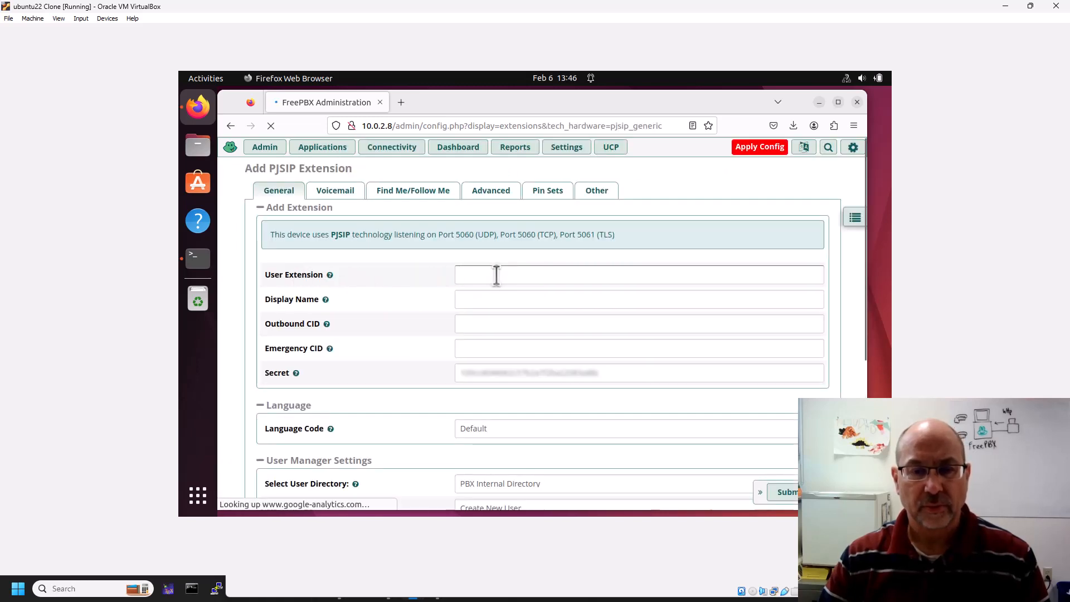
Enter extension 4750002 with display name Starbuck, check its generated secret, and submit it.
left_click(496, 277)
type("4750002")
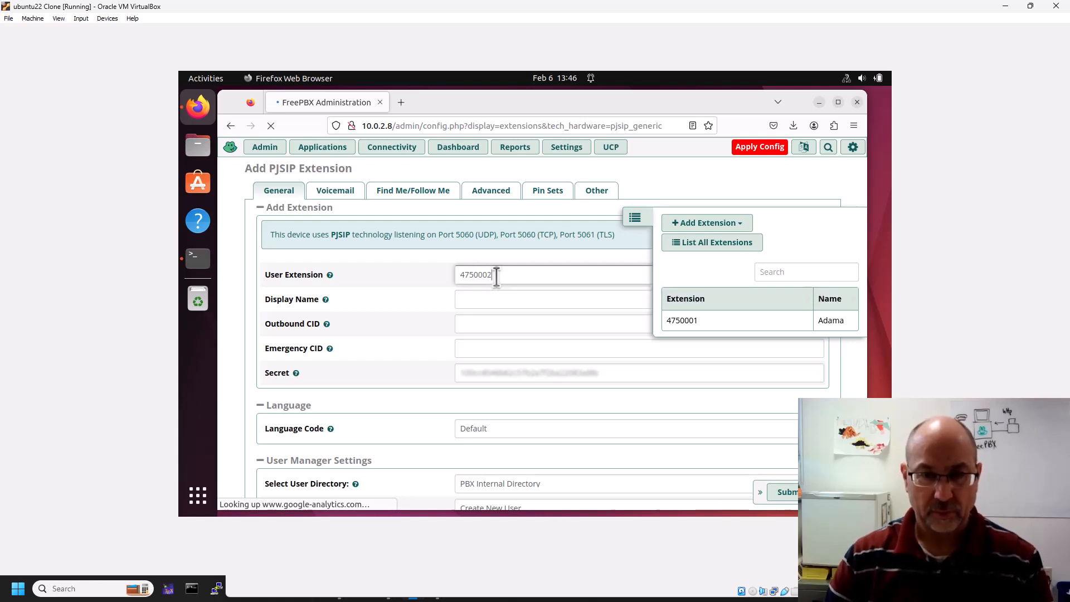
left_click(484, 302)
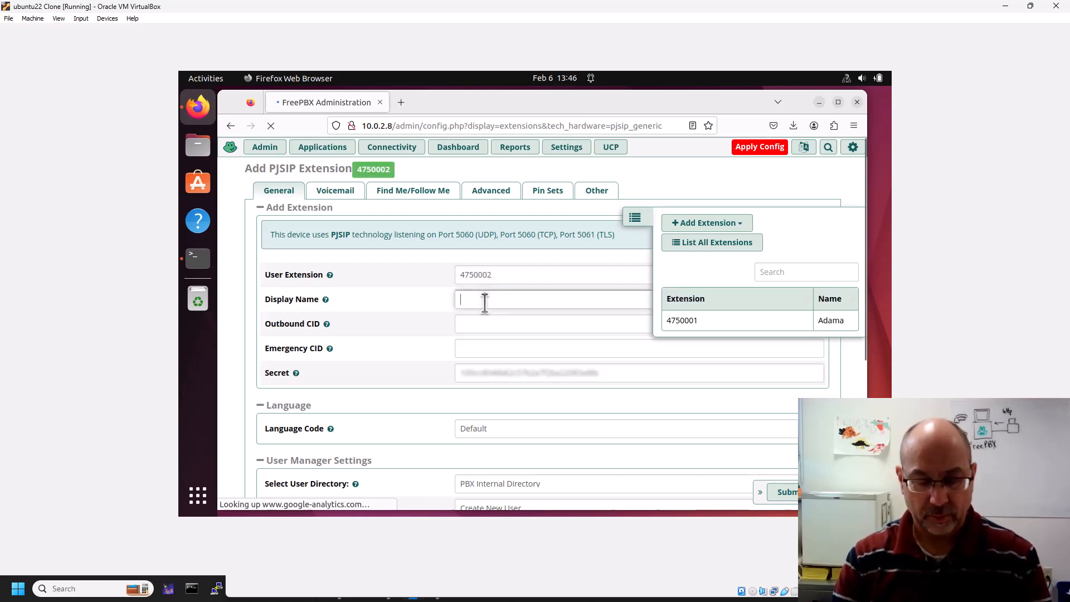
type("Starbuck")
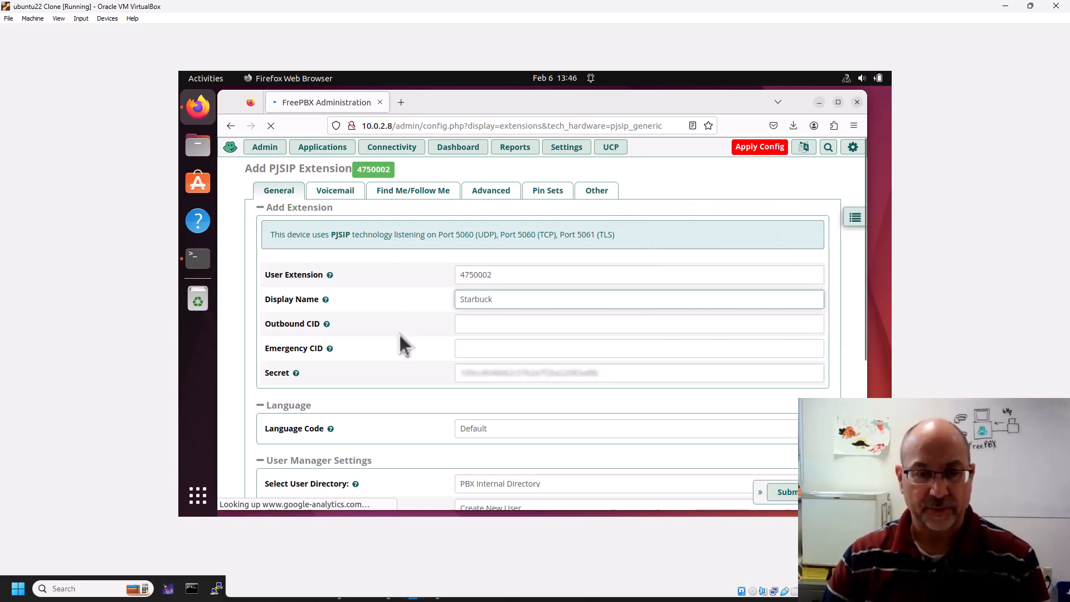
scroll(399, 333, "down", 3)
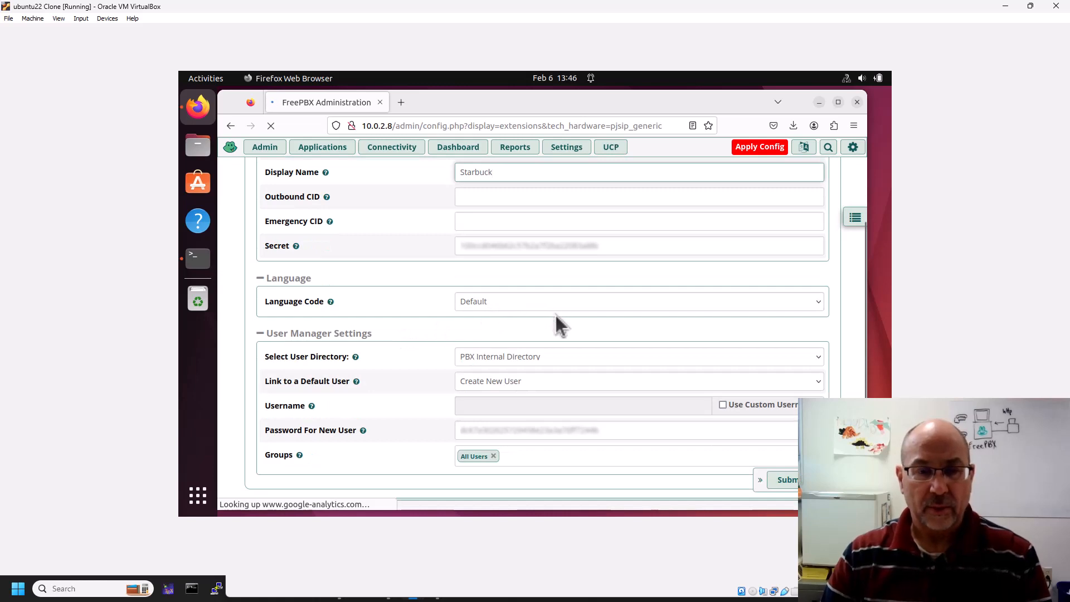
left_click(630, 243)
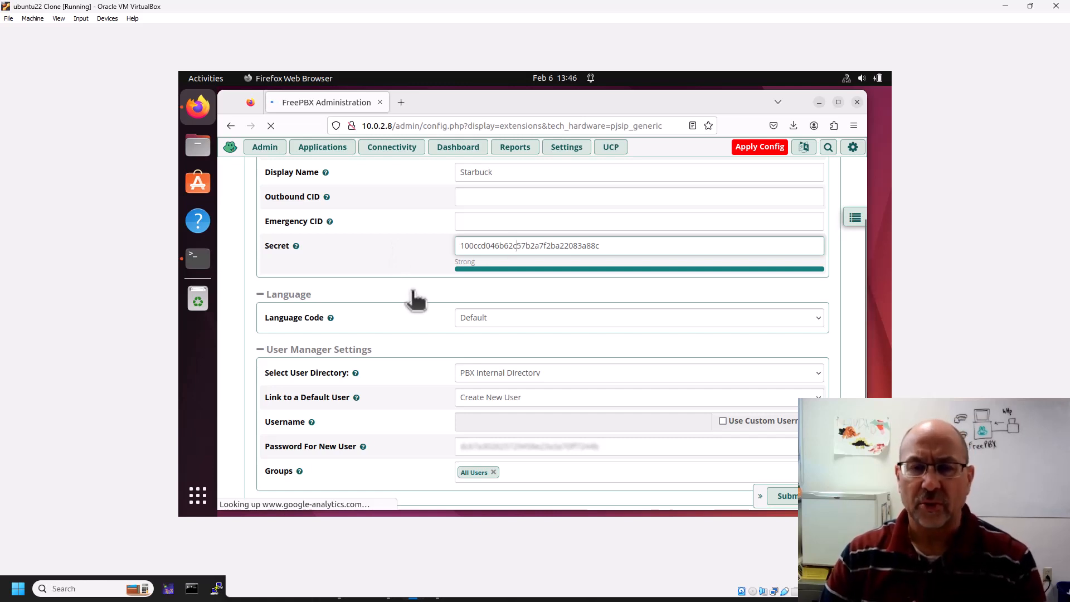
scroll(415, 301, "down", 3)
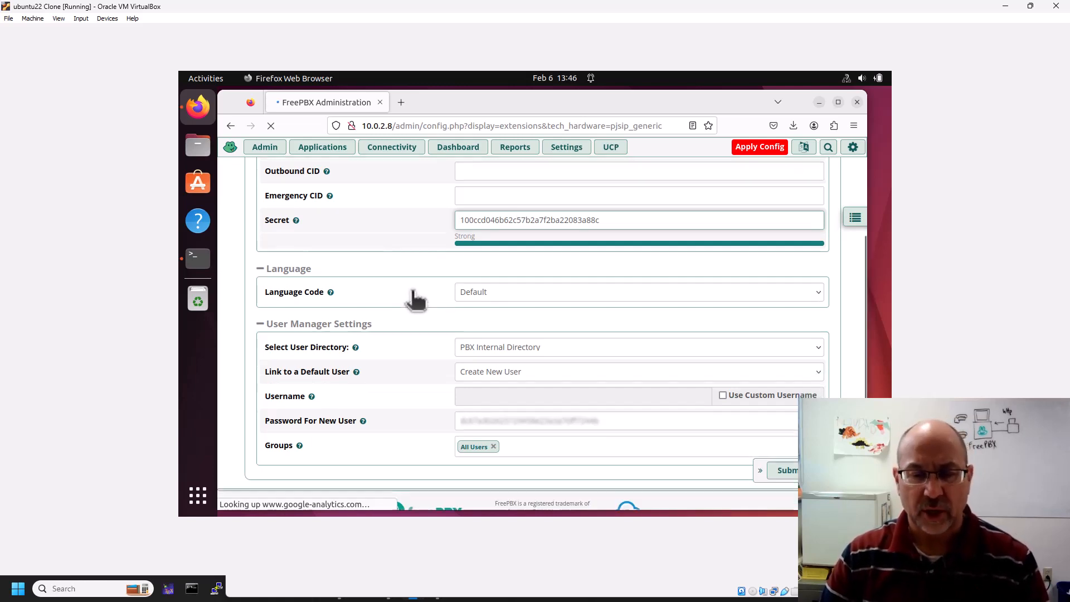
scroll(415, 301, "up", 5)
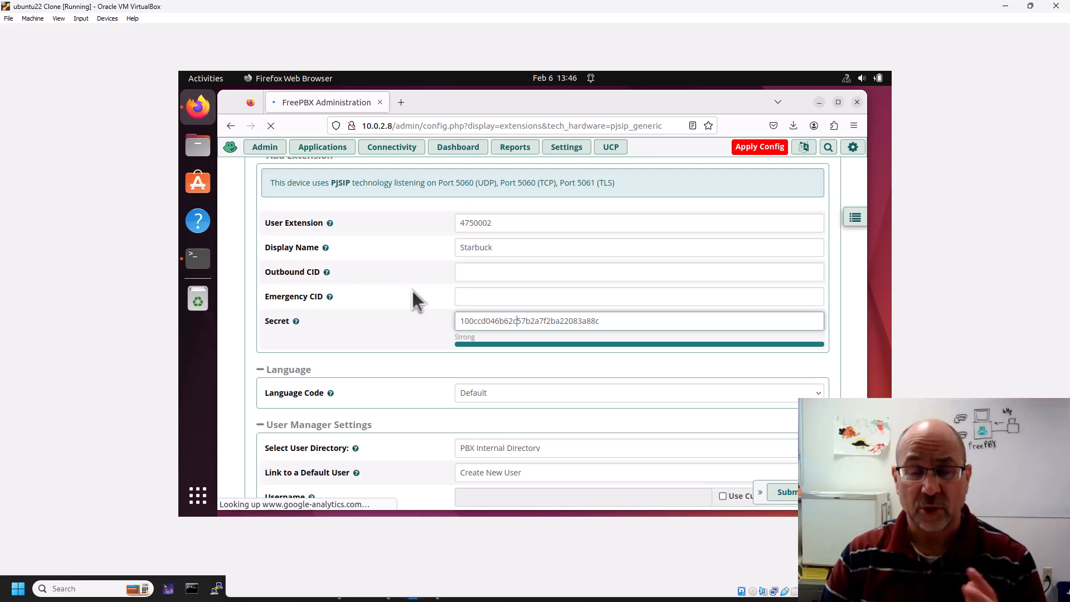
left_click(608, 321)
scroll(586, 393, "down", 2)
scroll(654, 383, "down", 2)
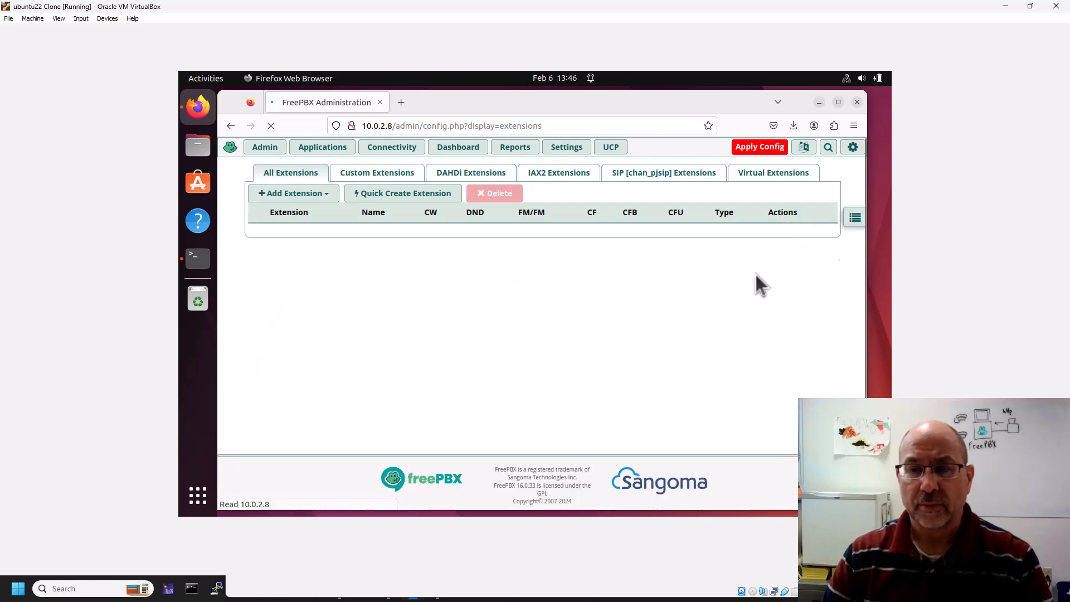
Apply the pending configuration, then open the Module Admin page from the Admin menu.
left_click(765, 149)
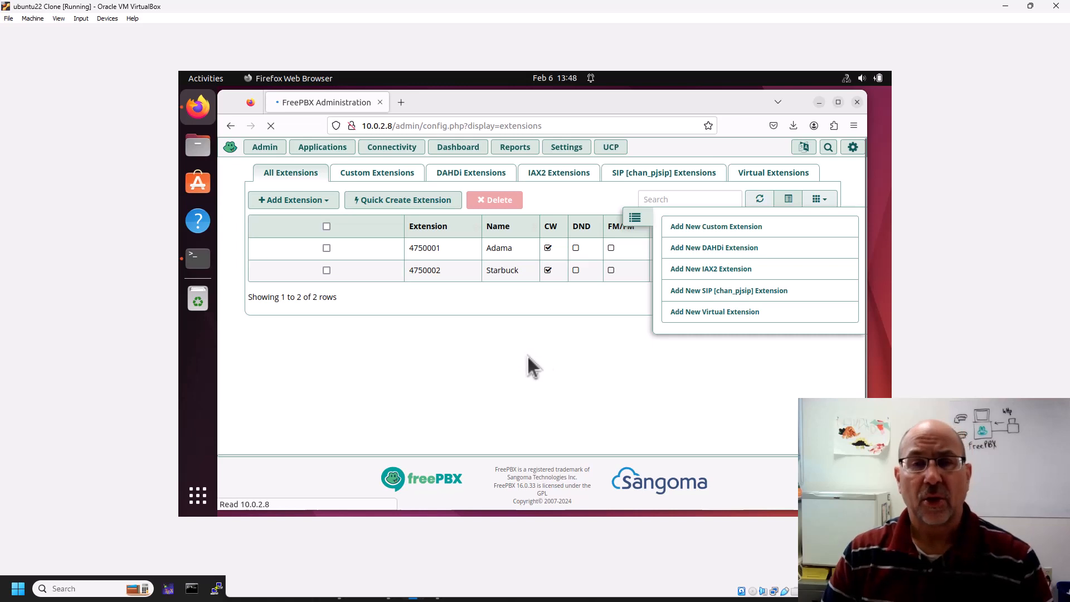
left_click(527, 352)
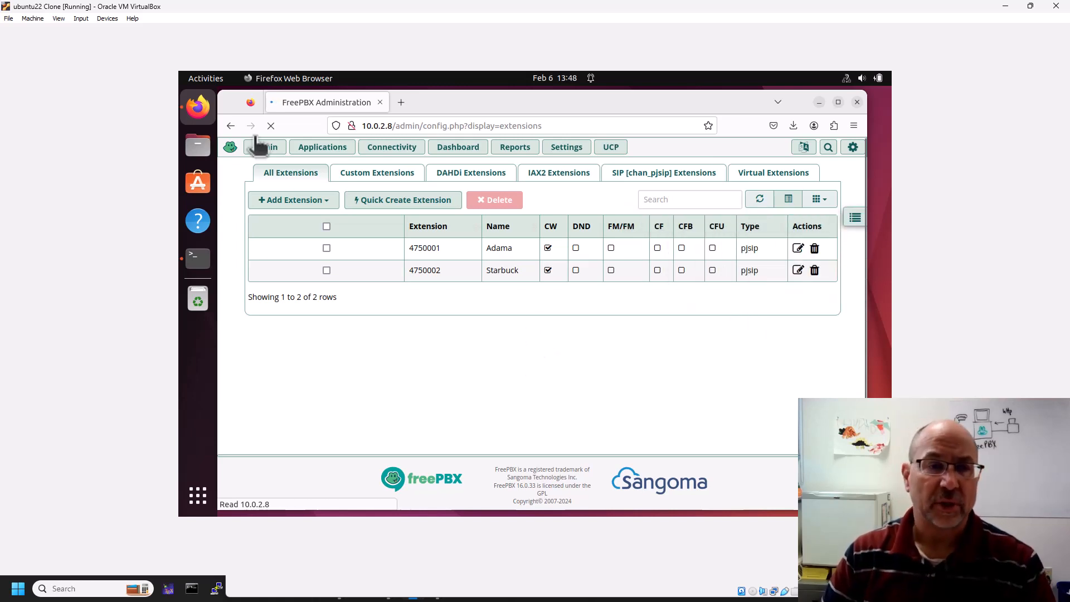
left_click(265, 148)
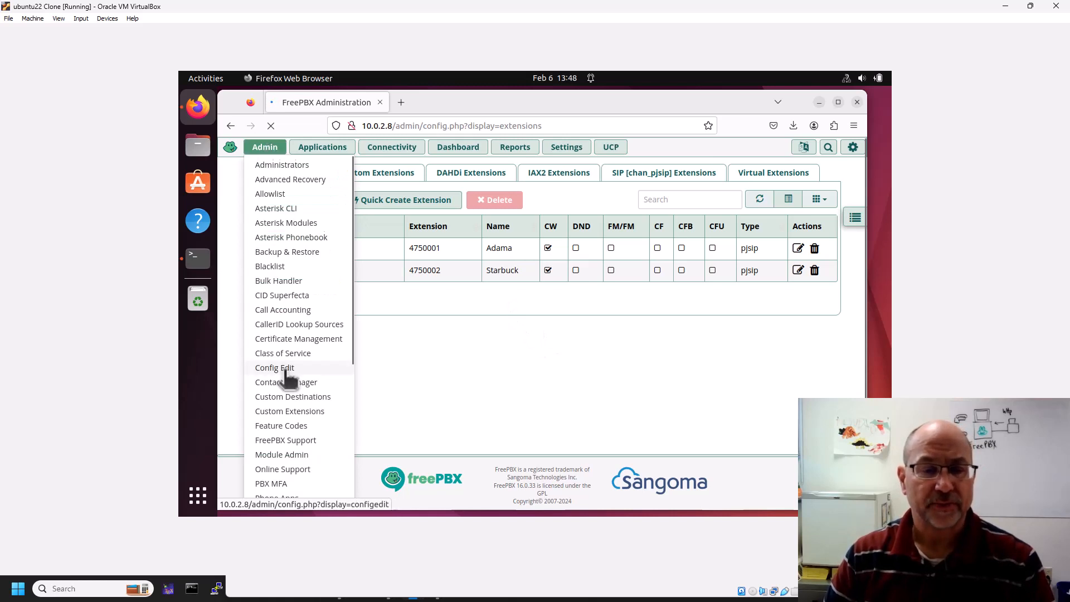
scroll(286, 374, "down", 5)
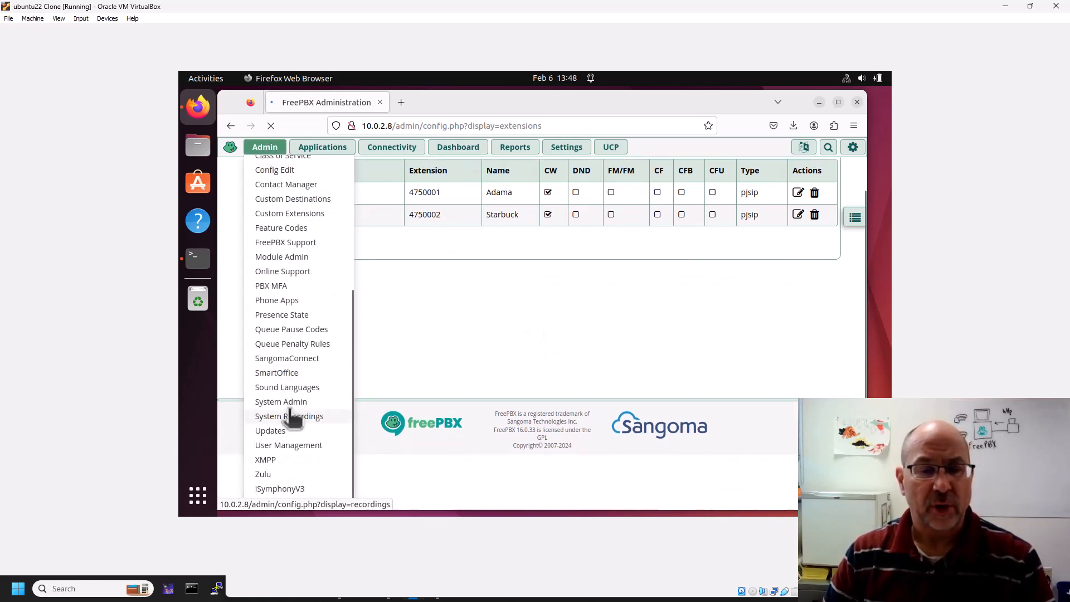
scroll(287, 410, "up", 3)
scroll(287, 411, "down", 3)
scroll(287, 362, "up", 3)
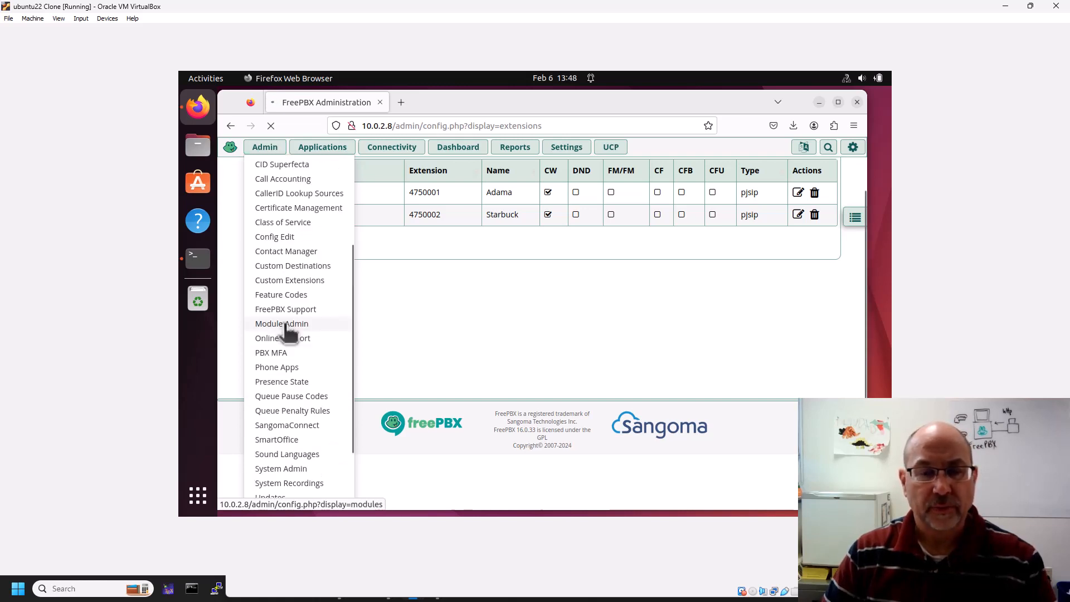
left_click(285, 324)
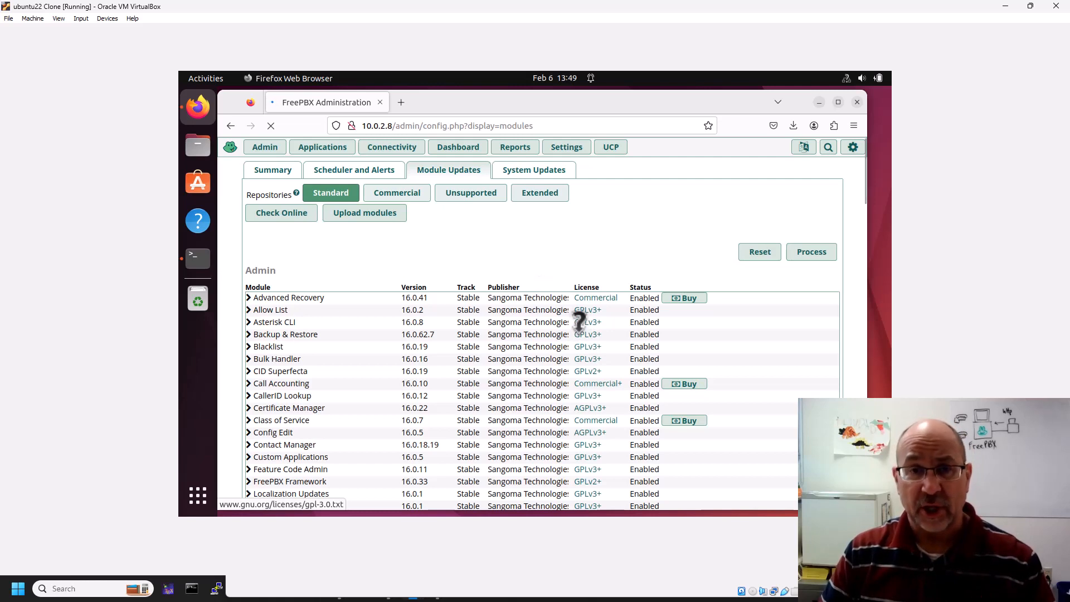
Scroll through the Module Updates list of Standard-repository Admin modules.
scroll(578, 322, "down", 5)
scroll(580, 320, "down", 10)
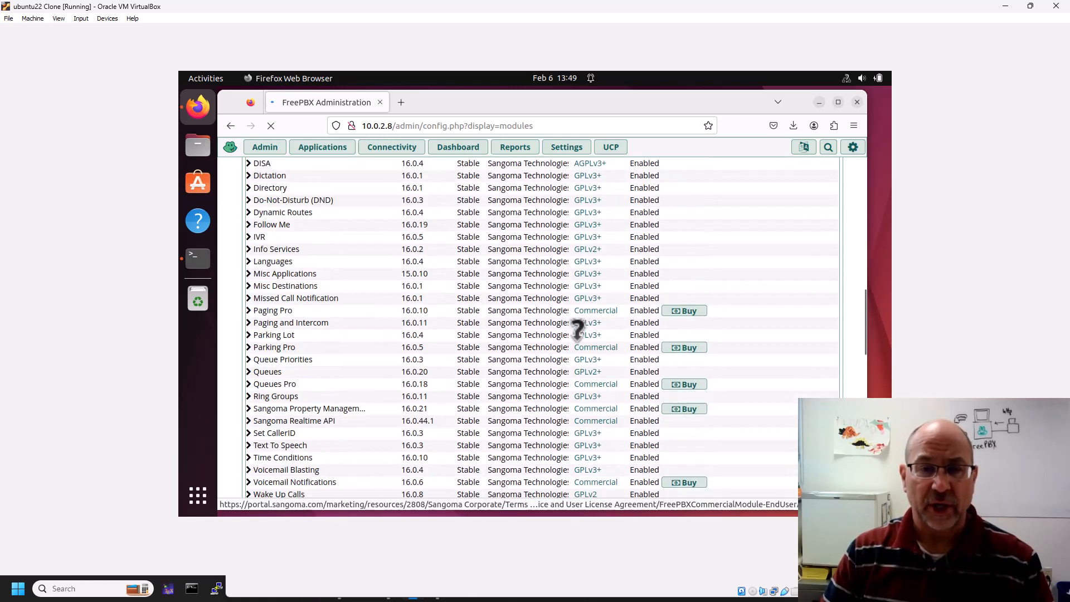
scroll(578, 329, "up", 15)
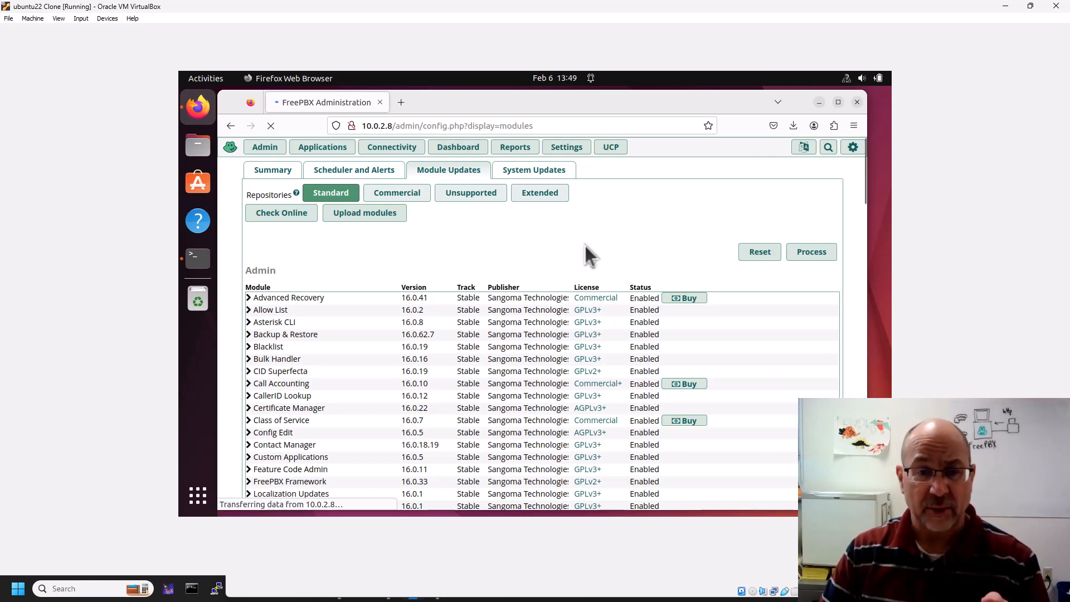
scroll(531, 334, "down", 5)
scroll(530, 334, "down", 8)
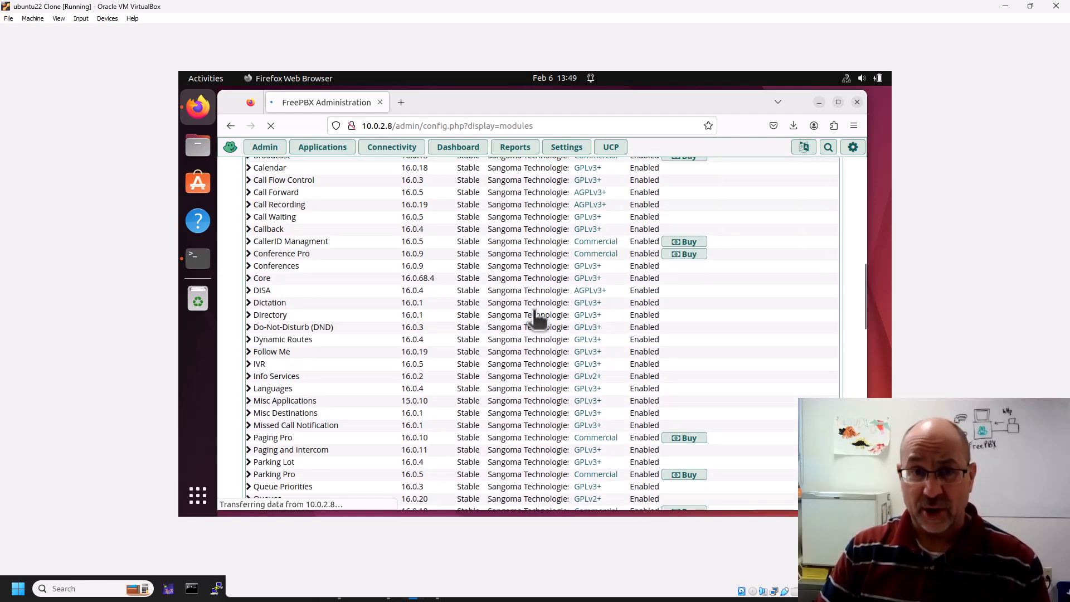
scroll(539, 323, "down", 1)
scroll(540, 324, "down", 10)
scroll(540, 324, "down", 3)
scroll(539, 324, "down", 3)
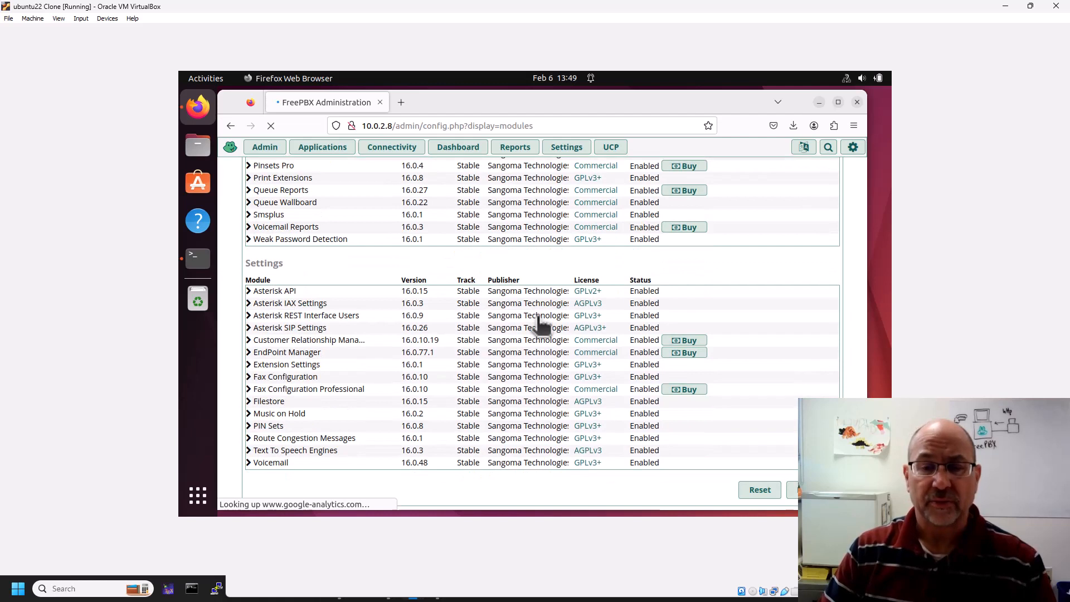
scroll(539, 324, "up", 15)
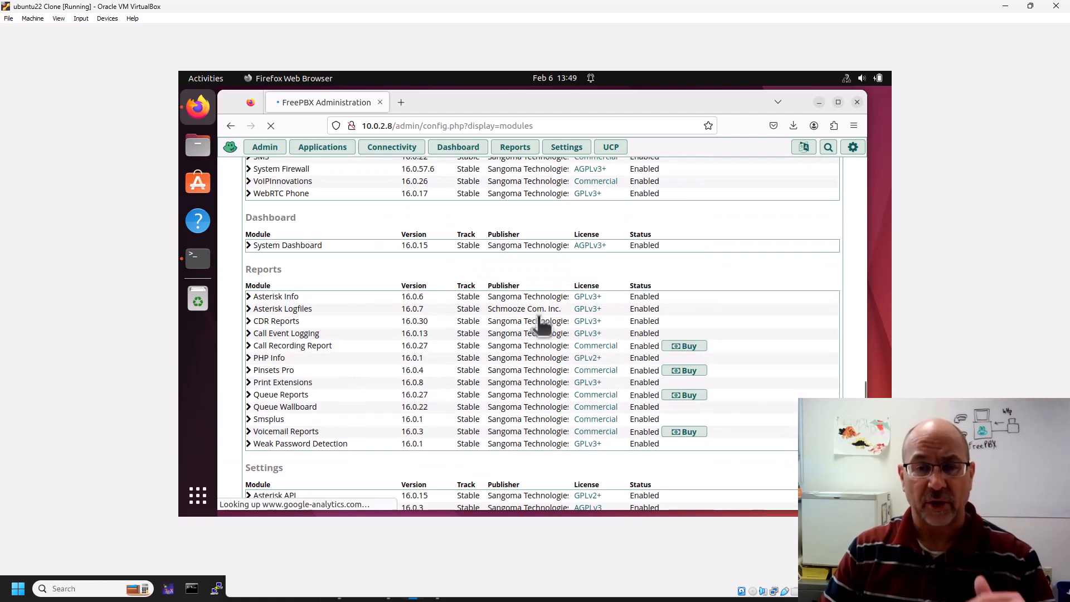
scroll(538, 320, "up", 10)
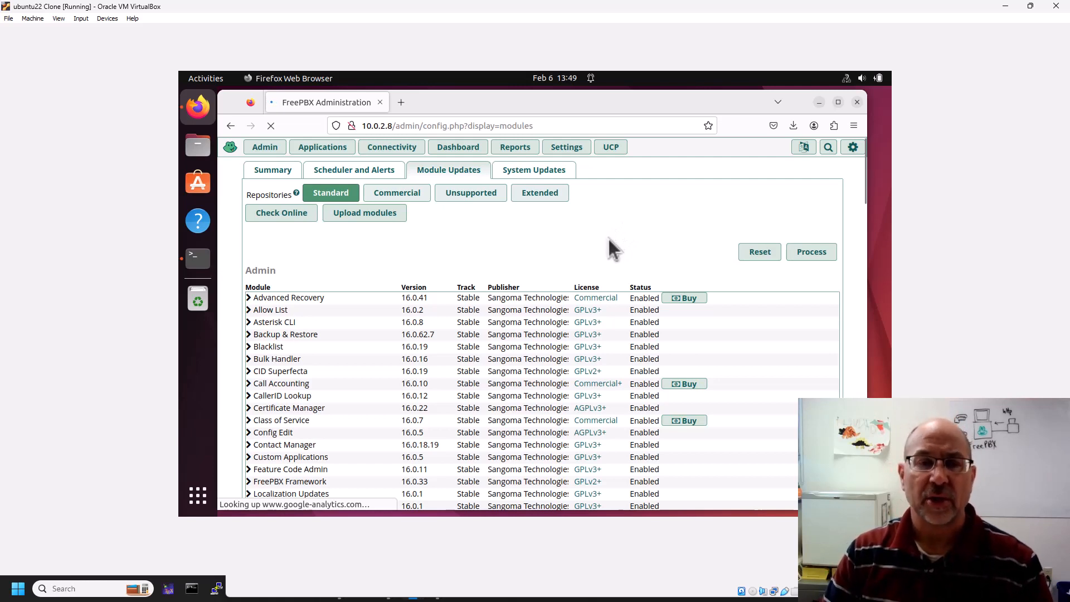
Expand the Phone Apps module to read its licence details, then return to the top.
left_click(265, 147)
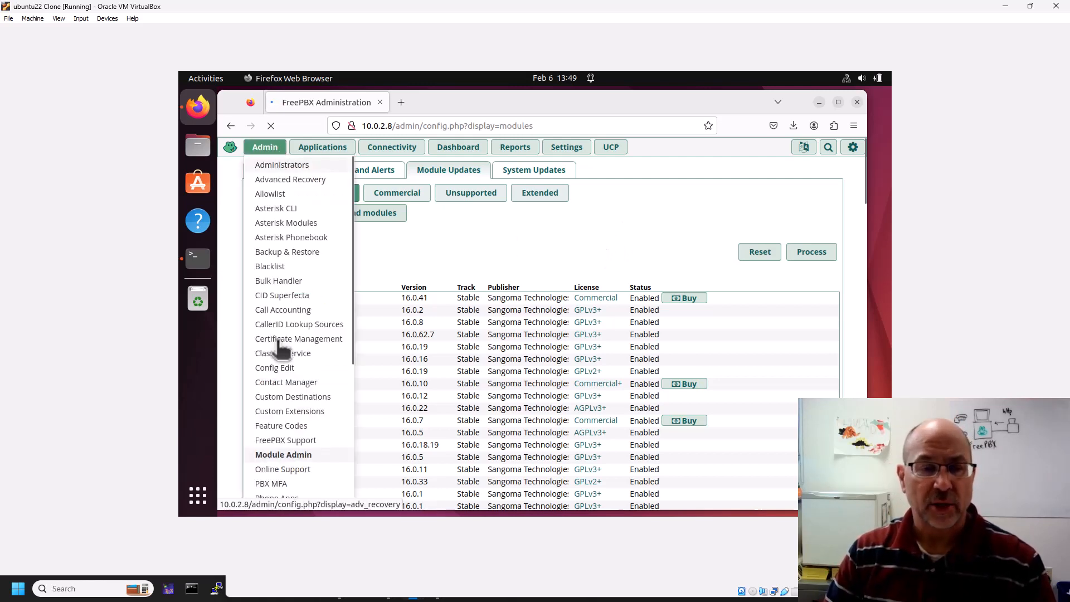
scroll(281, 362, "down", 2)
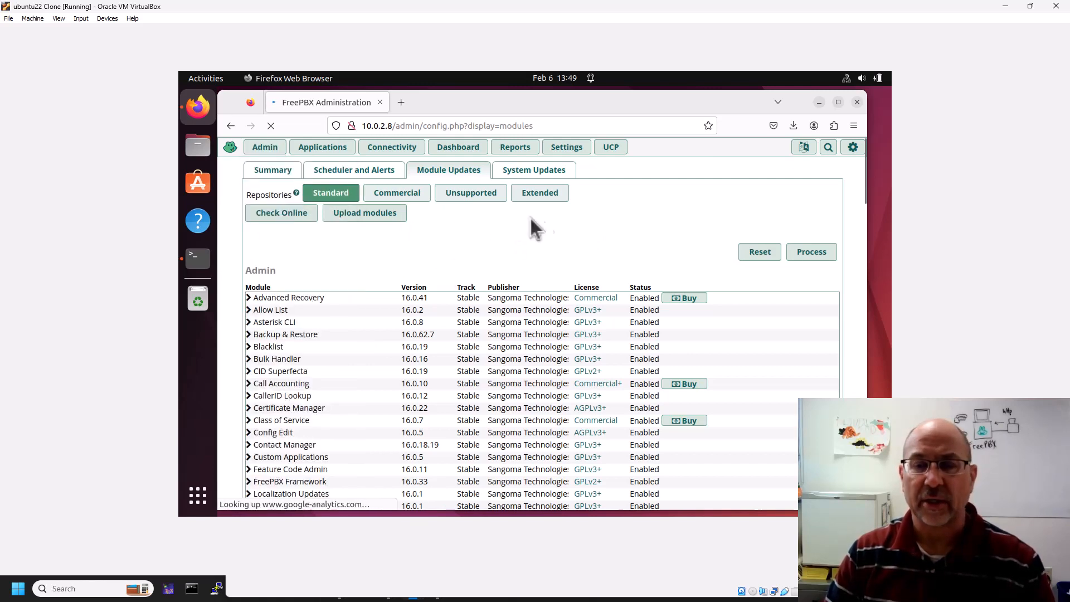
scroll(543, 323, "down", 6)
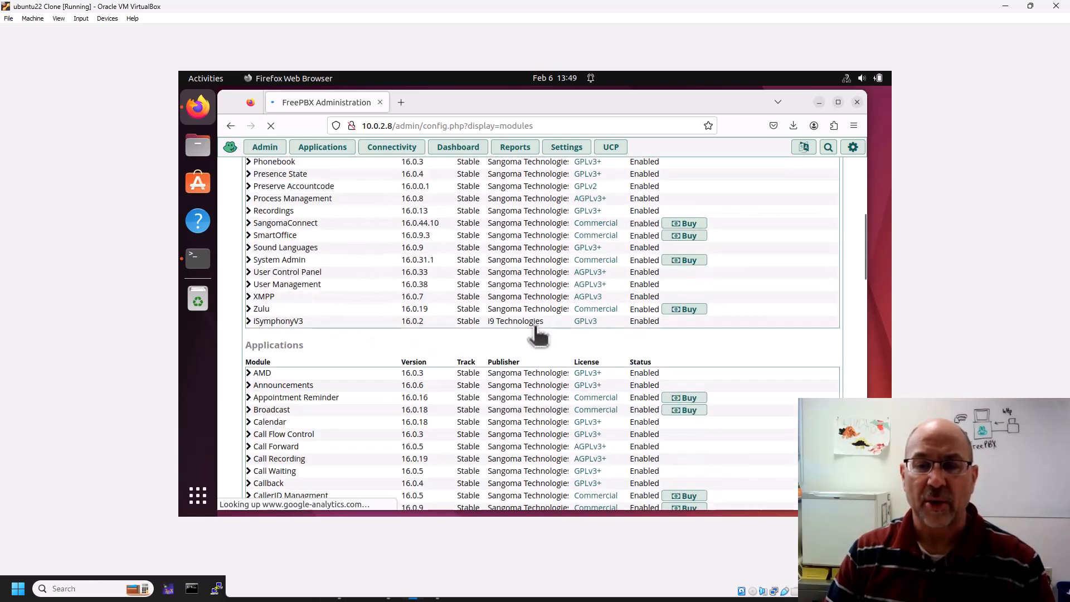
scroll(537, 333, "up", 2)
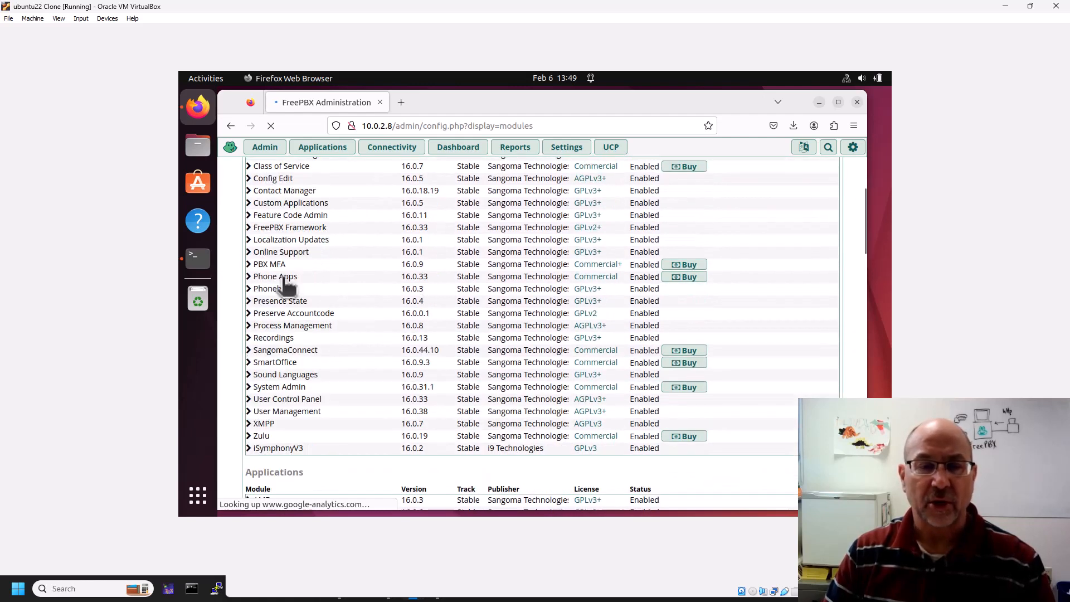
left_click(283, 277)
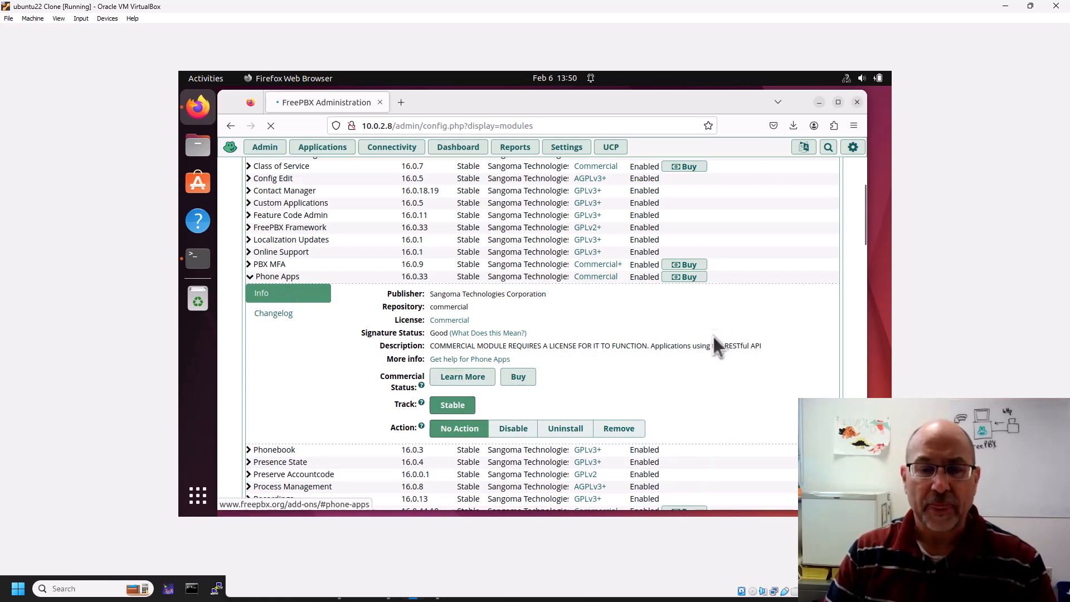
scroll(717, 335, "up", 5)
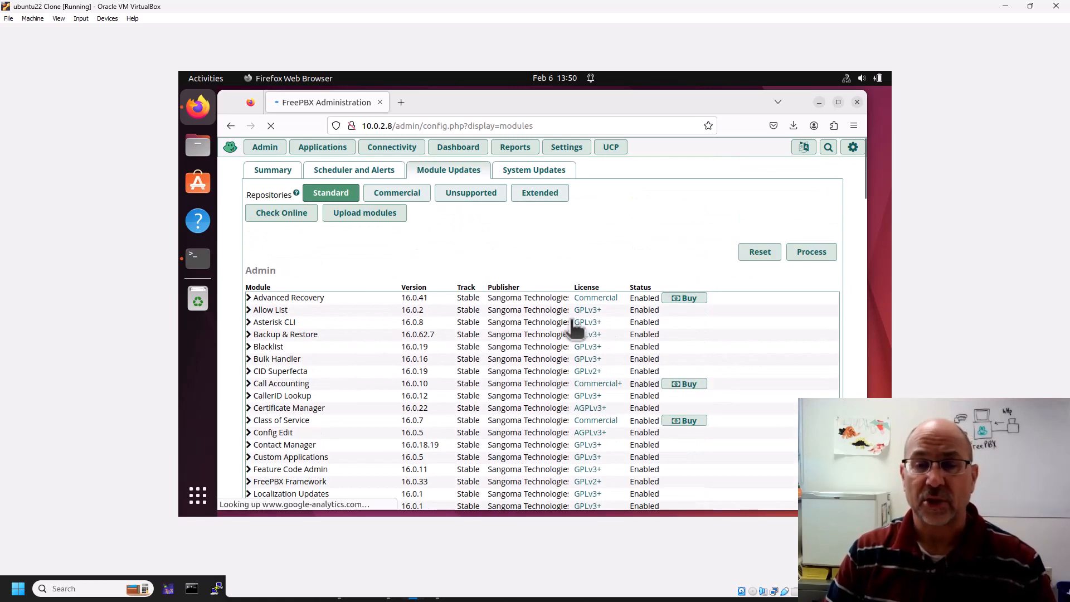